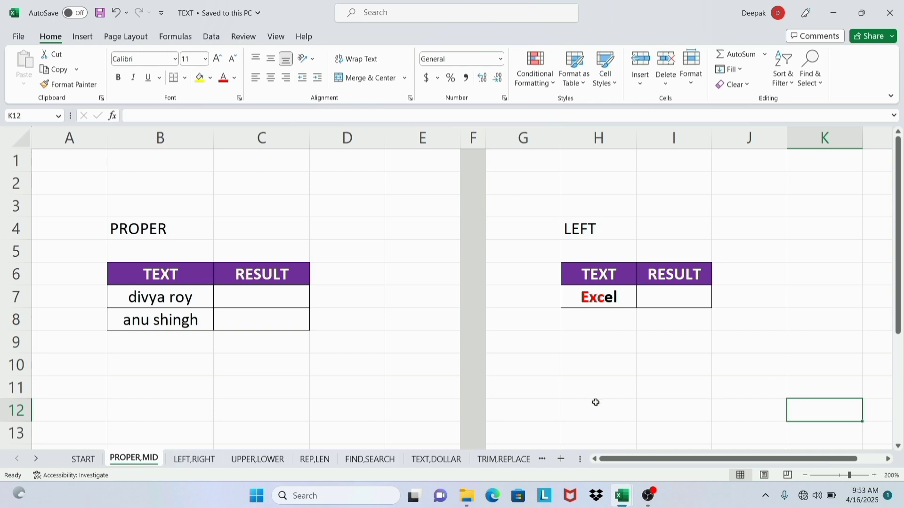
Step: Enter the formula =PROPER(B7) in cell C7, the first result cell of the PROPER table
{"action": "left_click", "coordinate": [174, 299]}
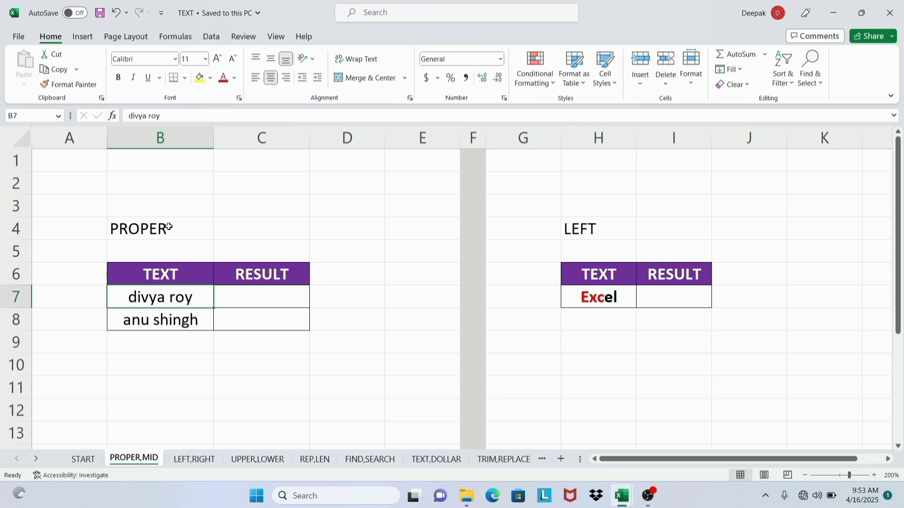
{"action": "left_click", "coordinate": [276, 303]}
{"action": "type", "text": "=pro"}
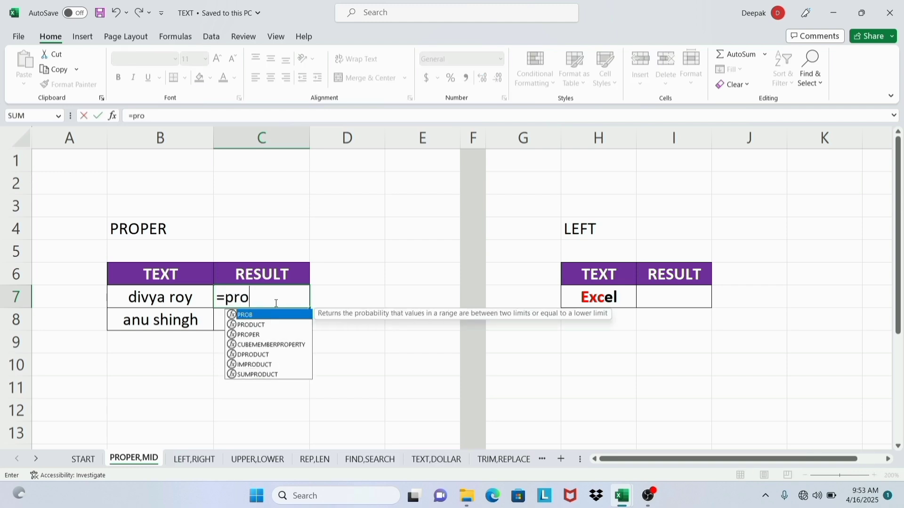
{"action": "type", "text": "p"}
{"action": "key", "text": "Tab"}
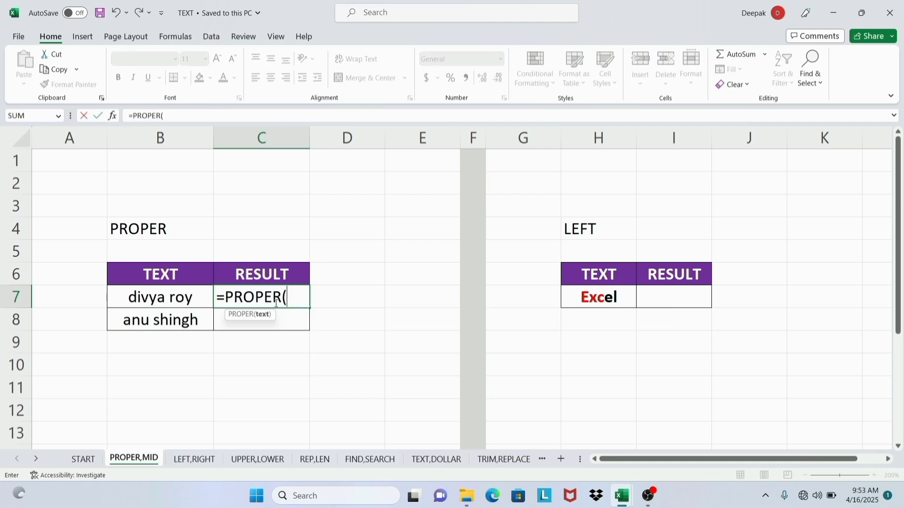
{"action": "left_click", "coordinate": [178, 298]}
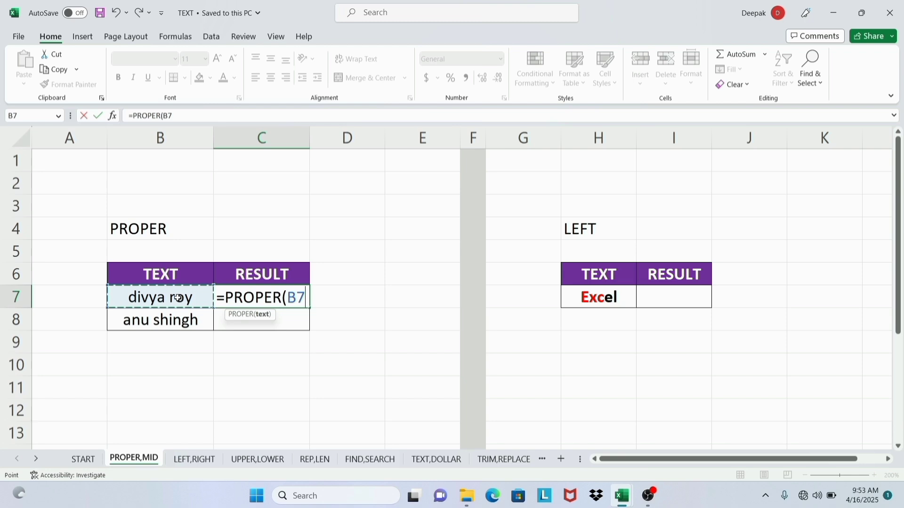
{"action": "type", "text": ")"}
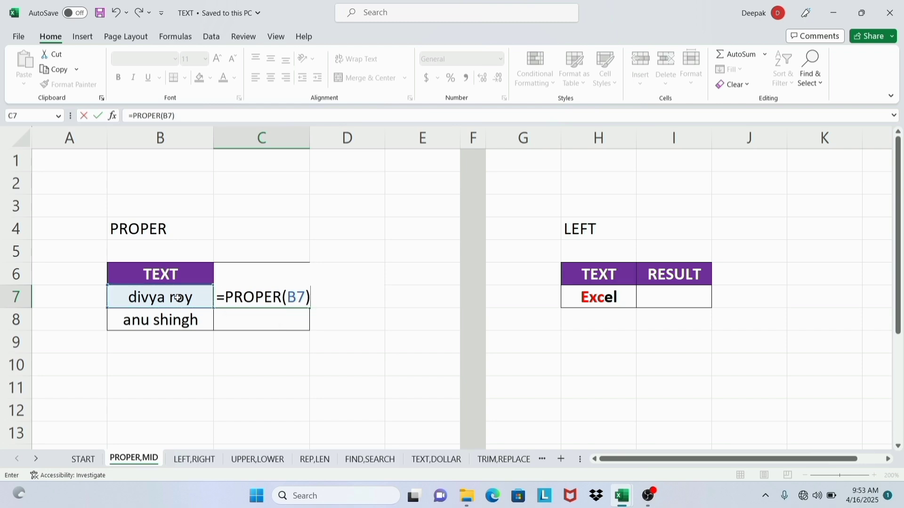
{"action": "key", "text": "Return"}
Step: Fill the PROPER formula from cell C7 down to C8
{"action": "left_click", "coordinate": [294, 299]}
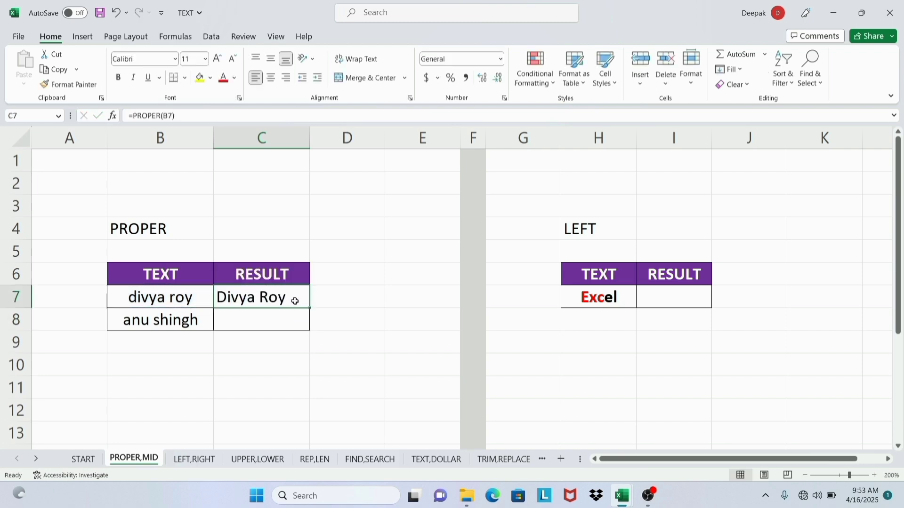
{"action": "left_click_drag", "start_coordinate": [309, 307], "coordinate": [310, 332]}
{"action": "left_click", "coordinate": [320, 372]}
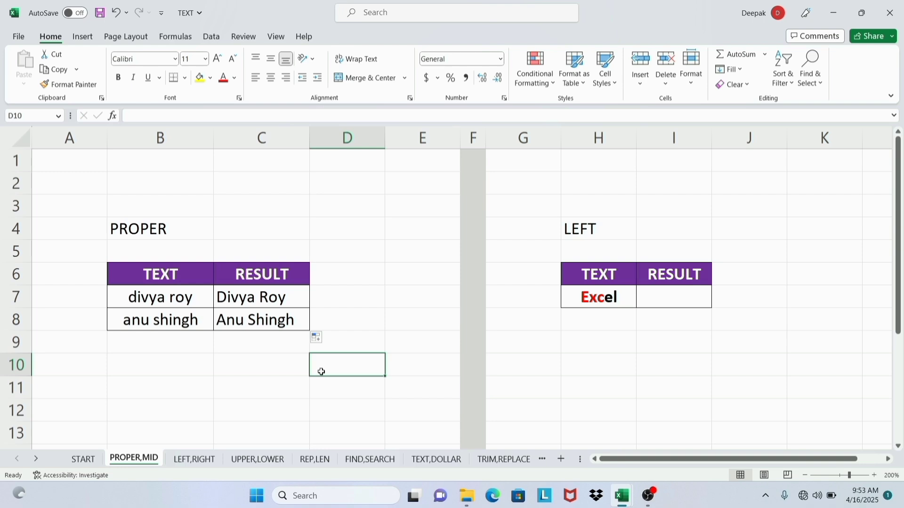
{"action": "left_click", "coordinate": [418, 425]}
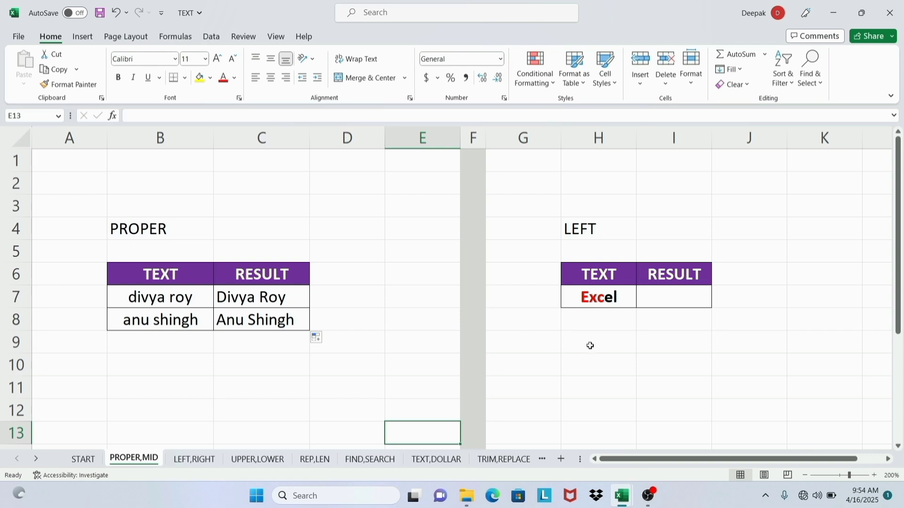
Step: Extract the first three characters of "Excel" by entering =LEFT(H7,3) in cell I7 of the LEFT table
{"action": "left_click", "coordinate": [597, 297]}
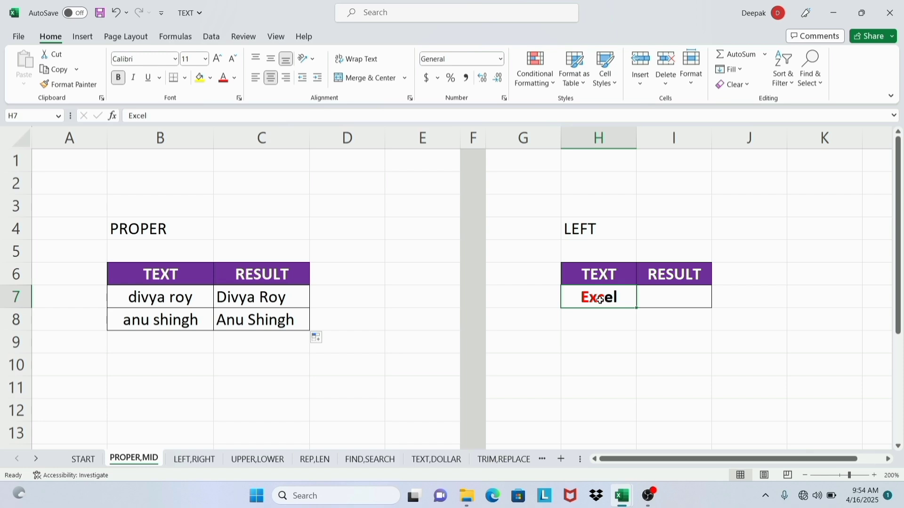
{"action": "left_click", "coordinate": [670, 304]}
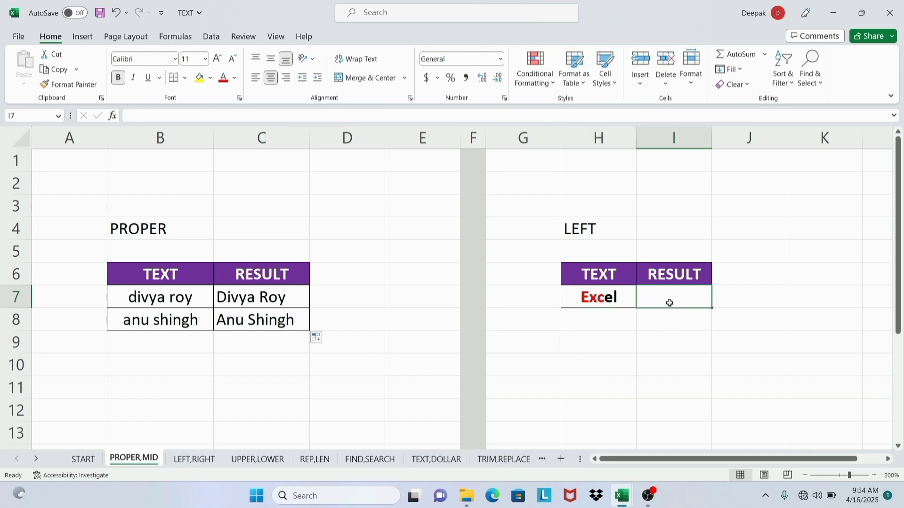
{"action": "type", "text": "=le"}
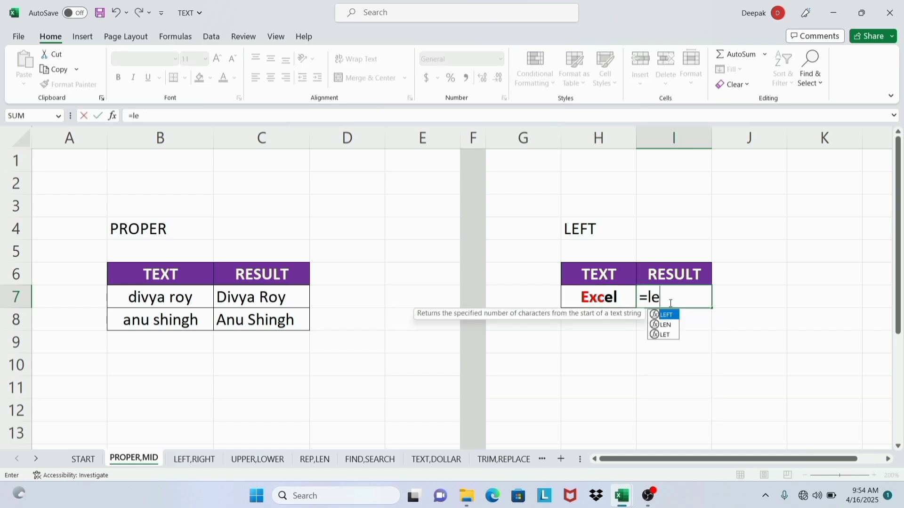
{"action": "key", "text": "Tab"}
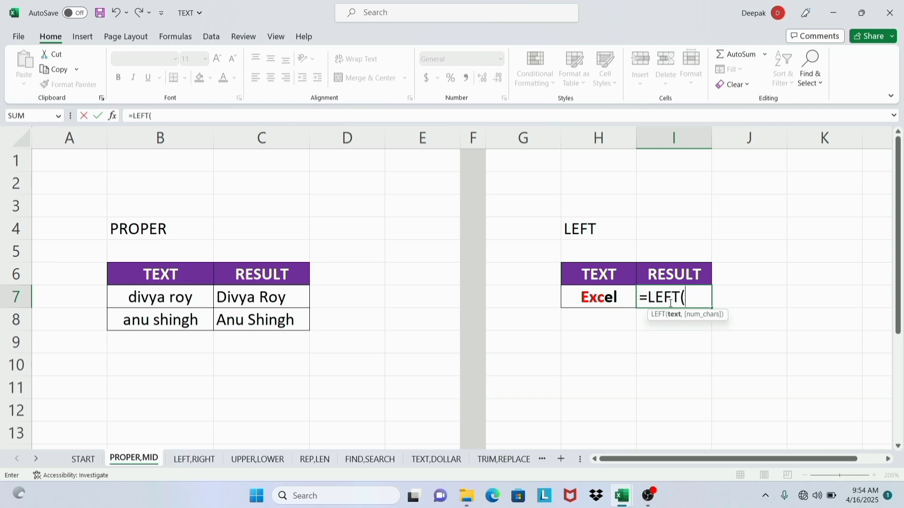
{"action": "left_click", "coordinate": [601, 295]}
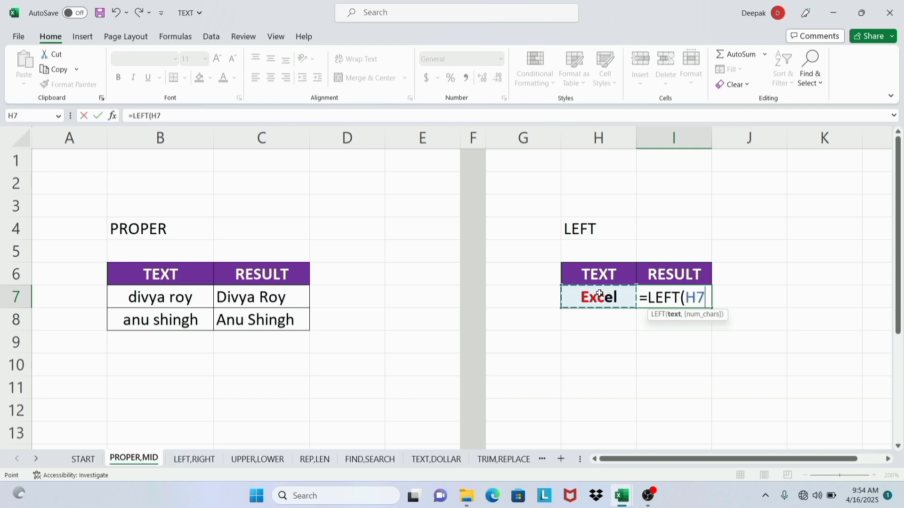
{"action": "type", "text": ","}
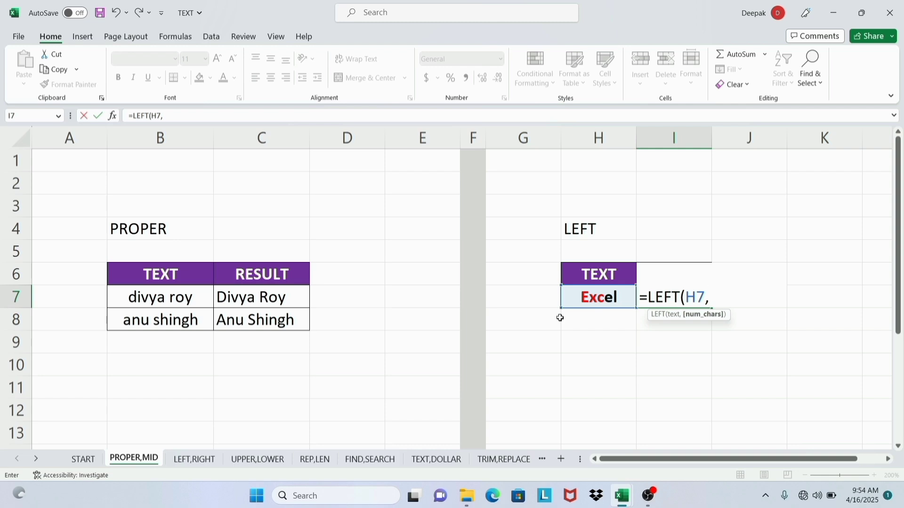
{"action": "type", "text": "3)"}
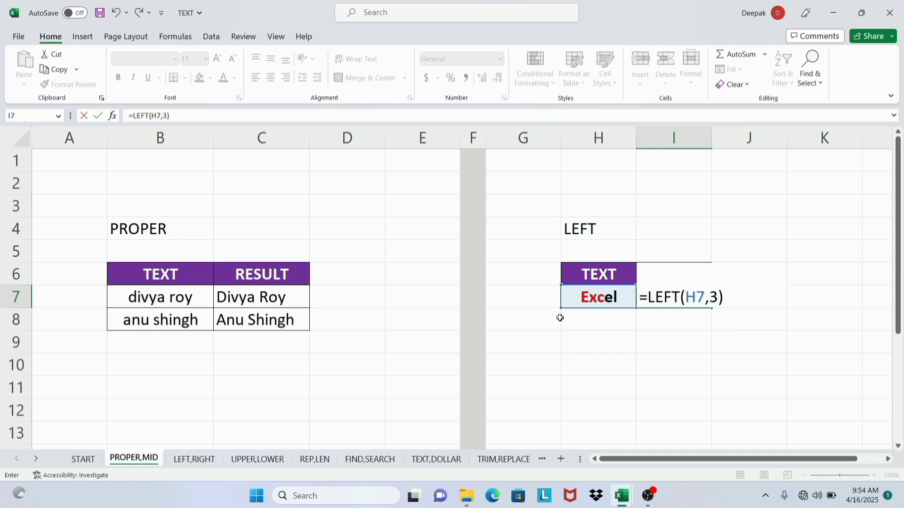
{"action": "key", "text": "Return"}
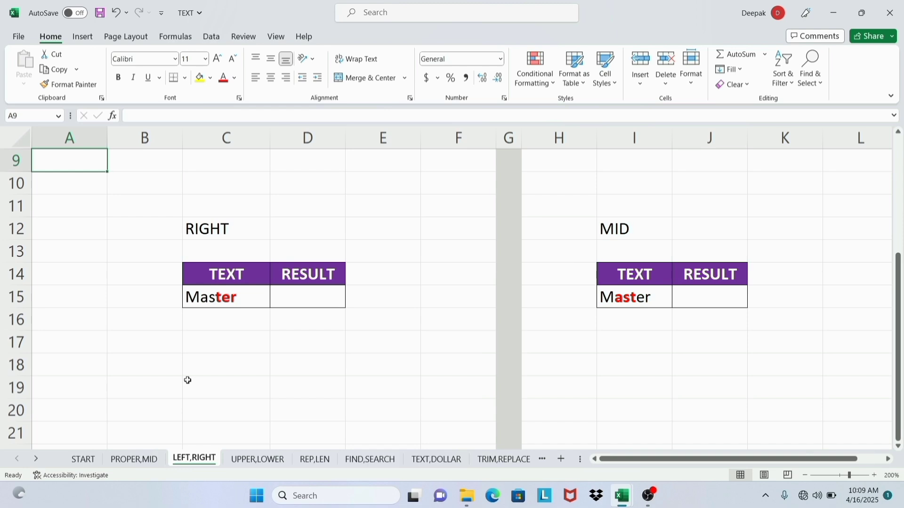
Step: Extract the last three characters of "Master" by entering =RIGHT(C15,3) in cell D15 of the RIGHT table
{"action": "left_click", "coordinate": [254, 296]}
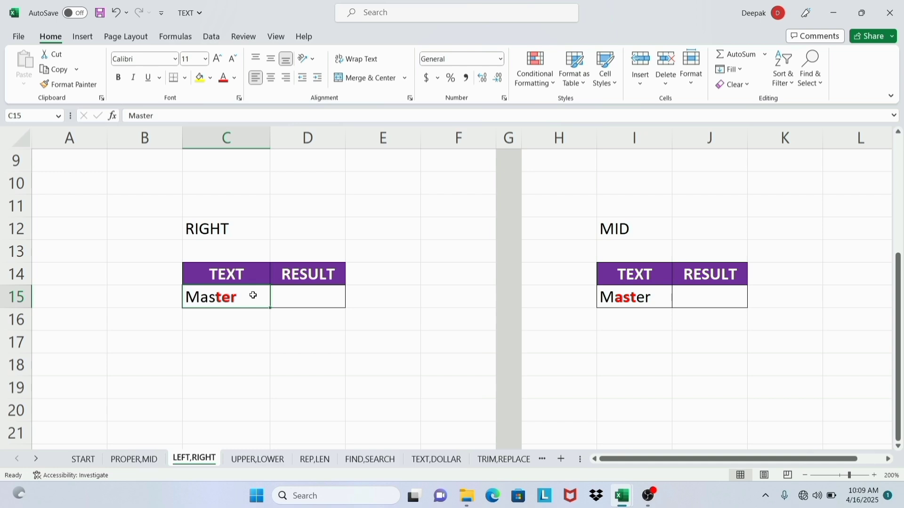
{"action": "left_click", "coordinate": [310, 299]}
{"action": "type", "text": "="}
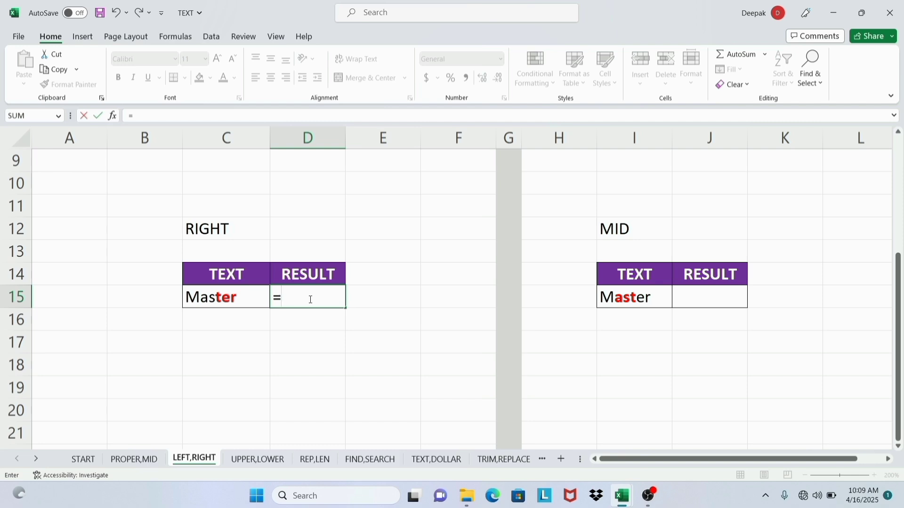
{"action": "type", "text": "righ"}
{"action": "key", "text": "Tab"}
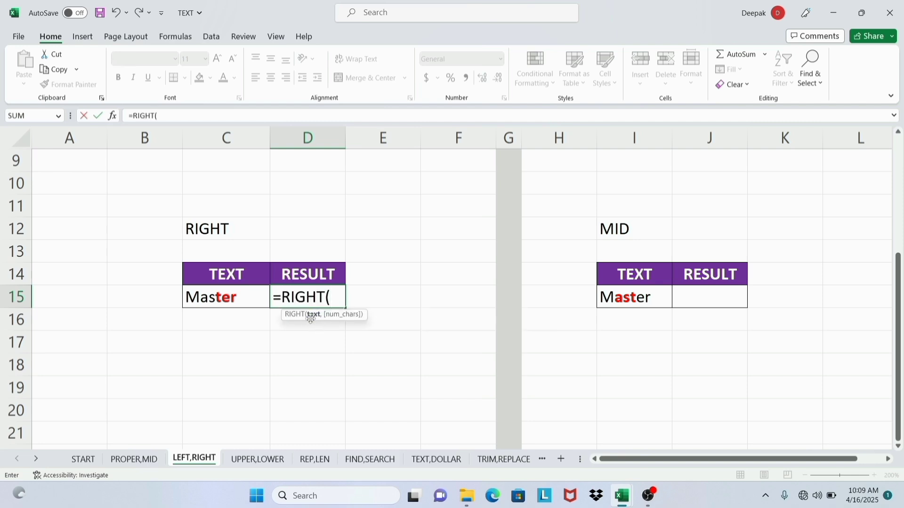
{"action": "left_click", "coordinate": [227, 298]}
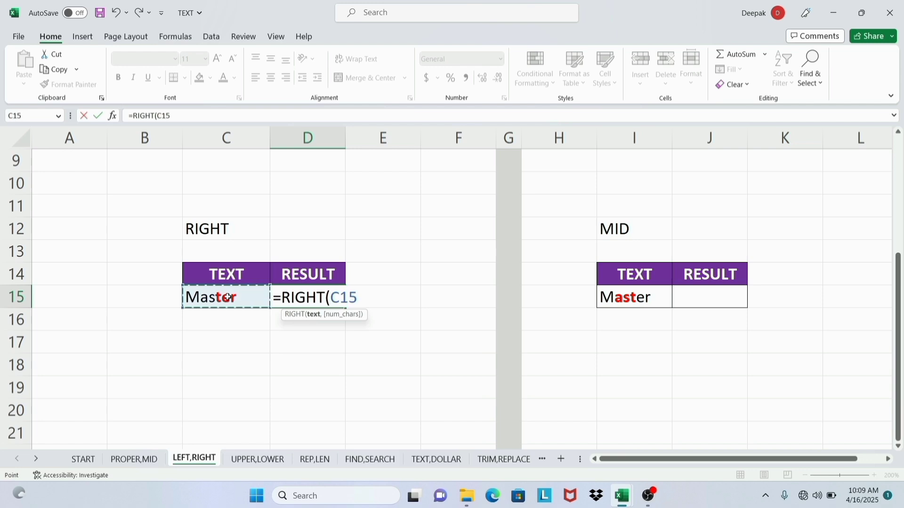
{"action": "type", "text": ","}
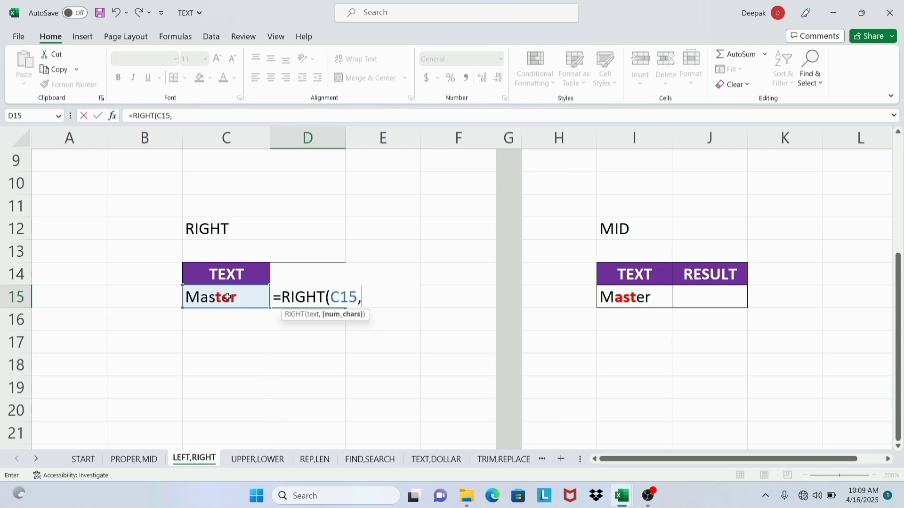
{"action": "type", "text": "3)"}
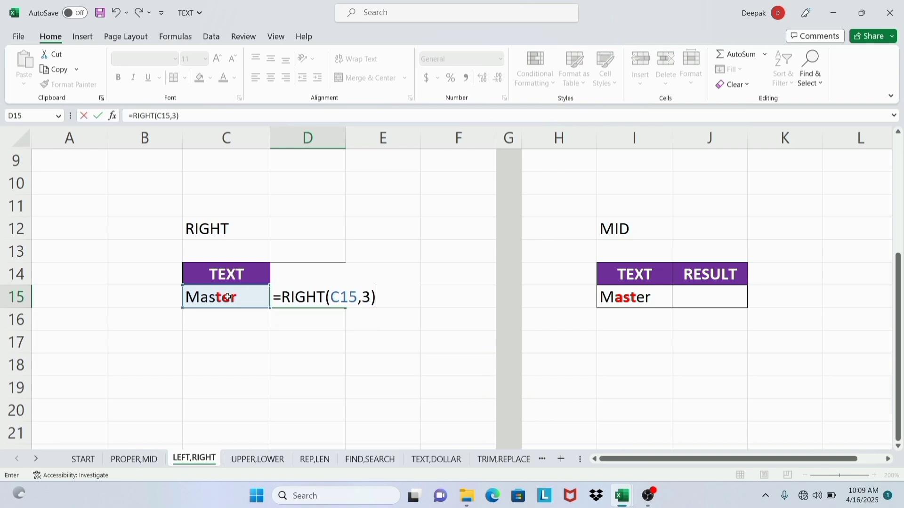
{"action": "key", "text": "Return"}
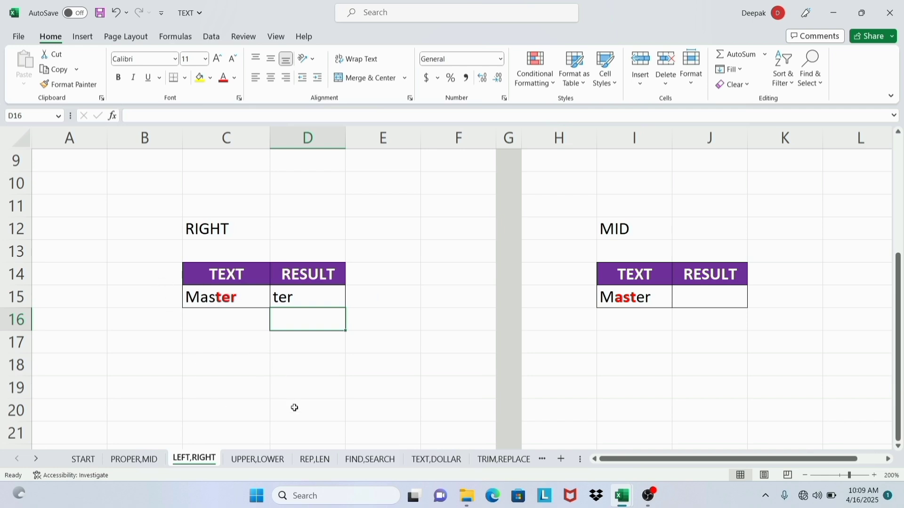
{"action": "left_click", "coordinate": [302, 300]}
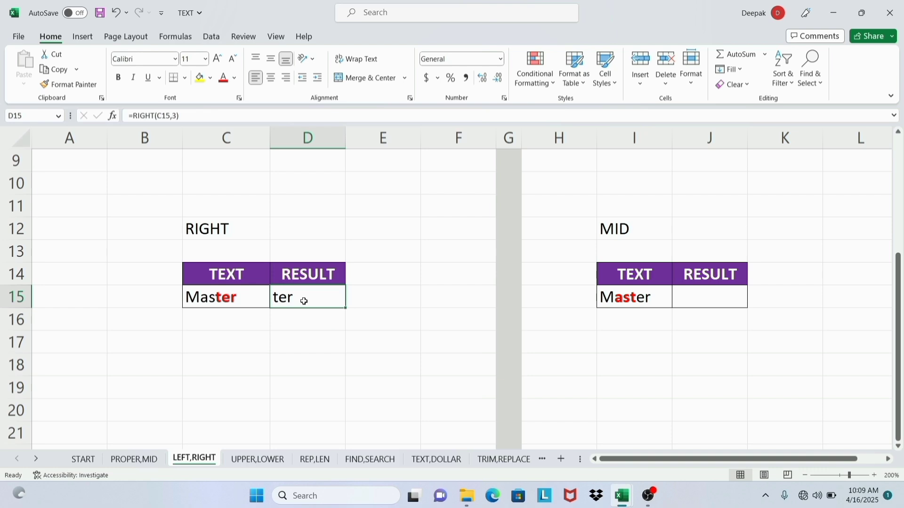
{"action": "left_click", "coordinate": [263, 381]}
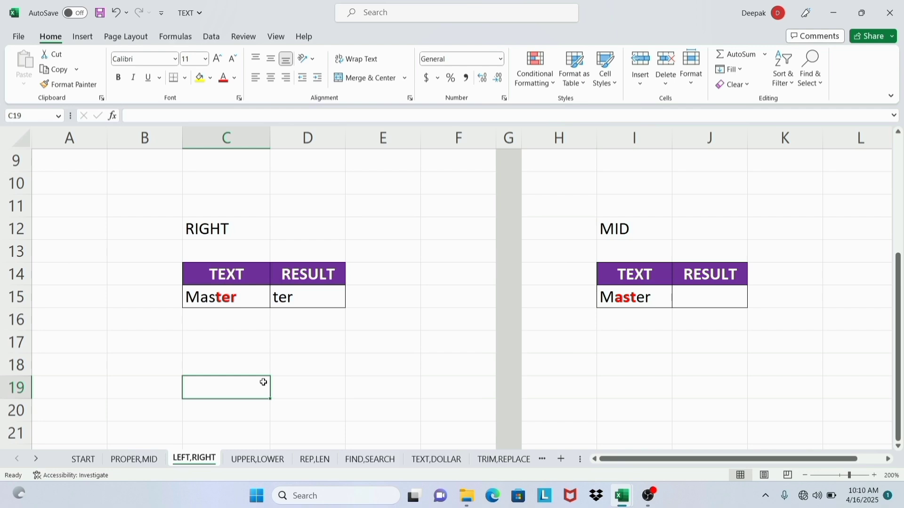
Step: Extract three characters of "Master" starting at the second one by entering =MID(I15,2,3) in cell J15 of the MID table
{"action": "left_click", "coordinate": [555, 176]}
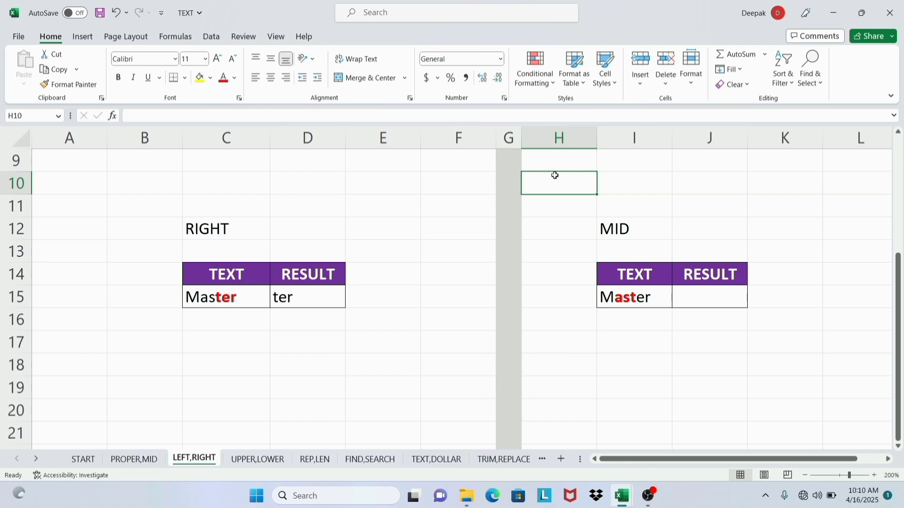
{"action": "left_click", "coordinate": [631, 298]}
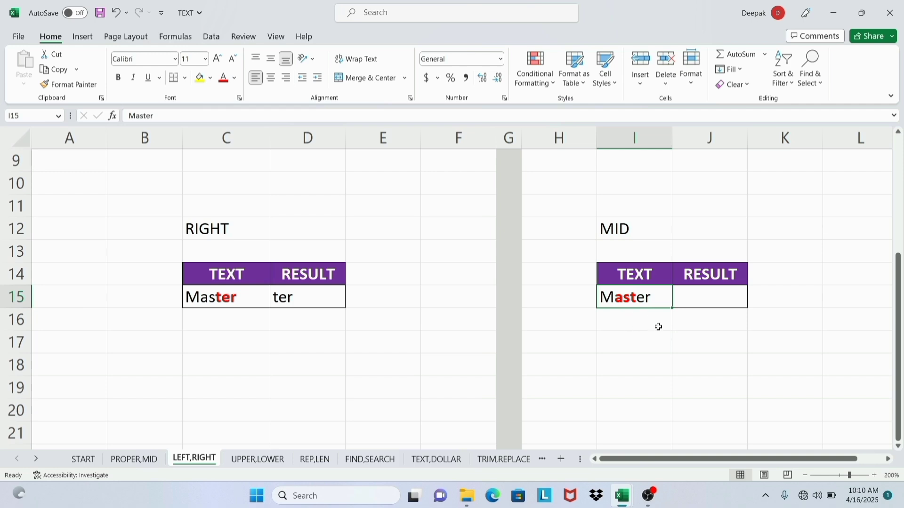
{"action": "left_click", "coordinate": [634, 226]}
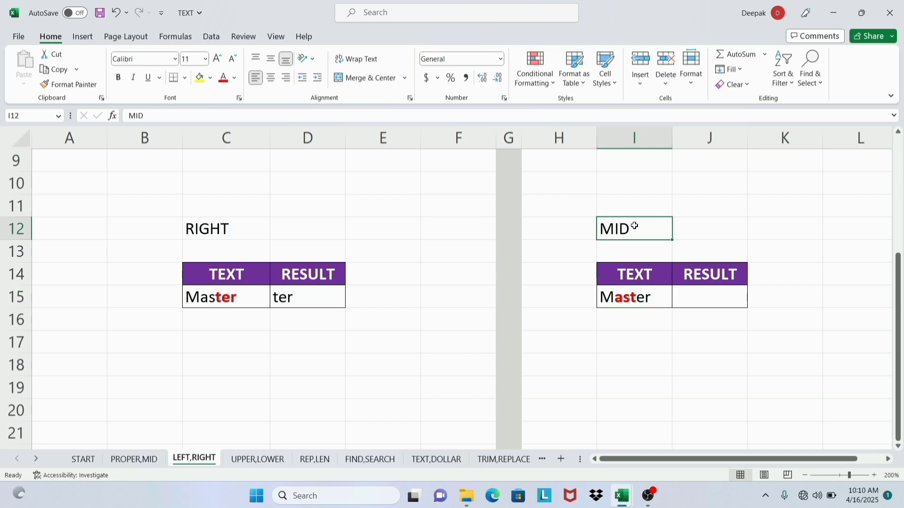
{"action": "left_click", "coordinate": [697, 292]}
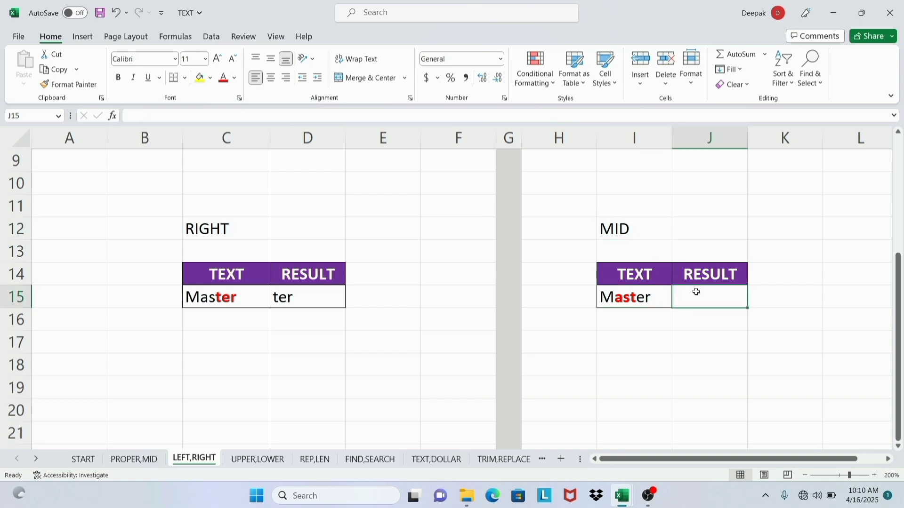
{"action": "type", "text": "=mi"}
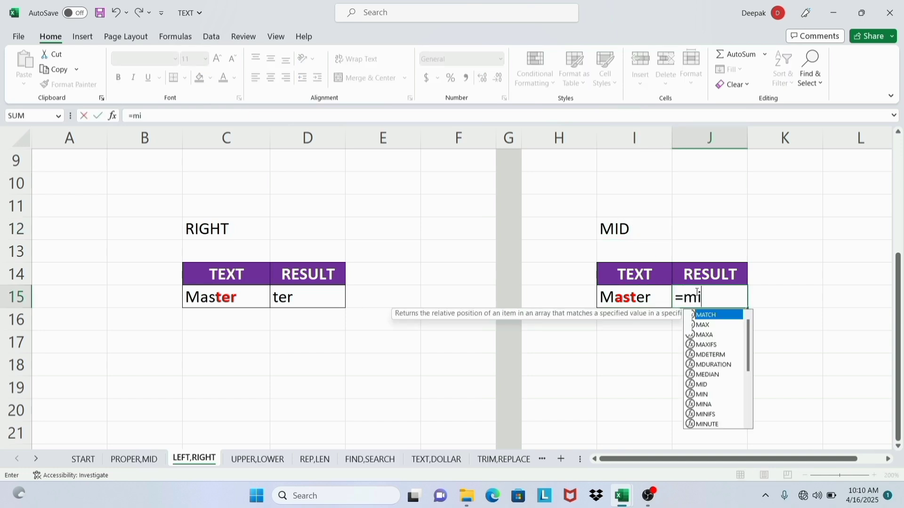
{"action": "key", "text": "Tab"}
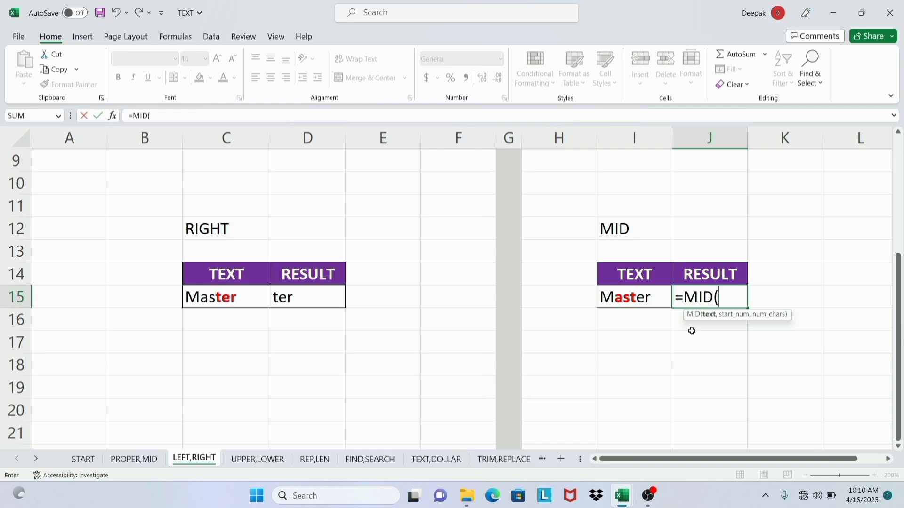
{"action": "left_click", "coordinate": [636, 299]}
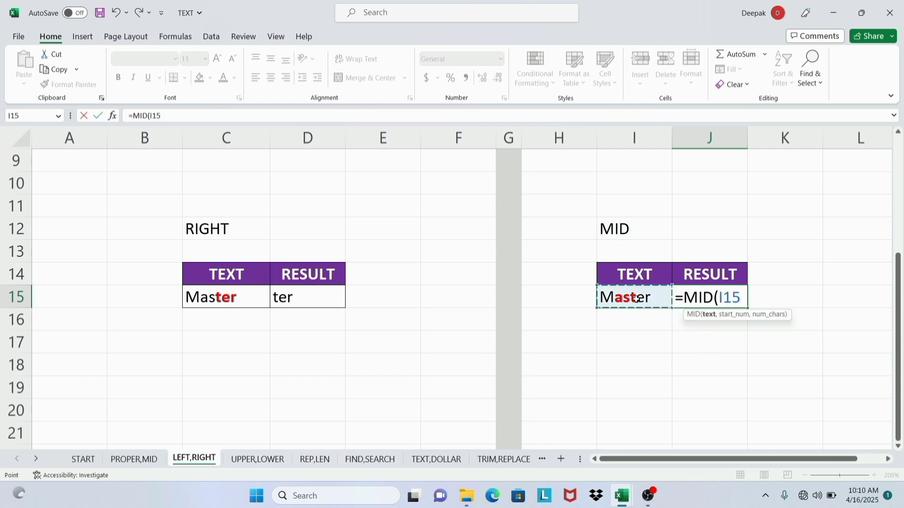
{"action": "type", "text": ","}
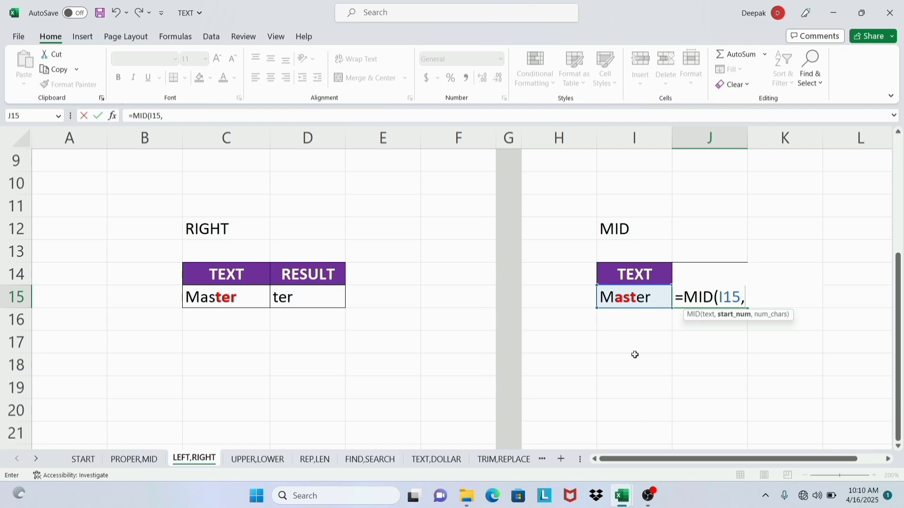
{"action": "type", "text": "2,"}
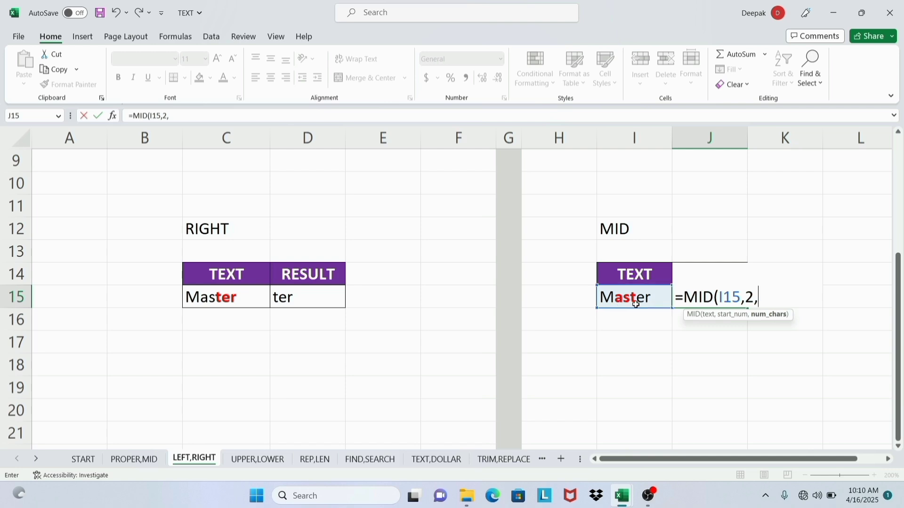
{"action": "type", "text": "3)"}
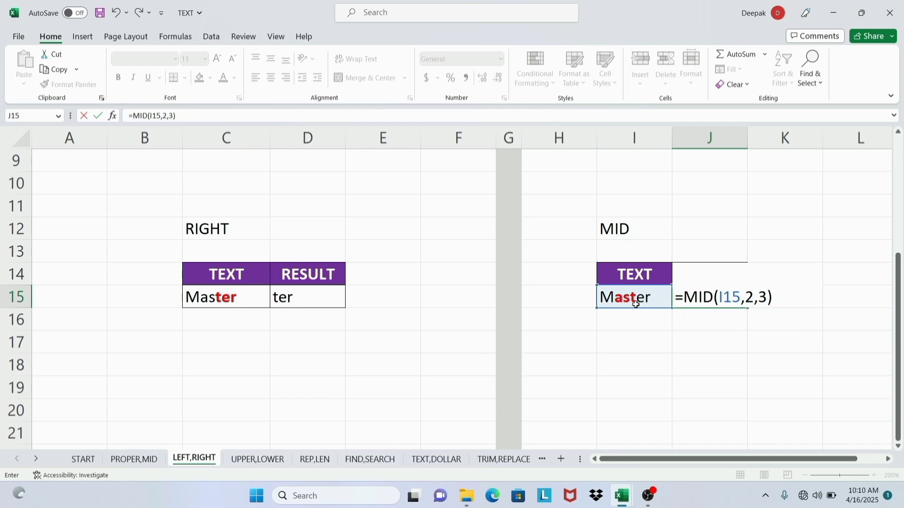
{"action": "key", "text": "Return"}
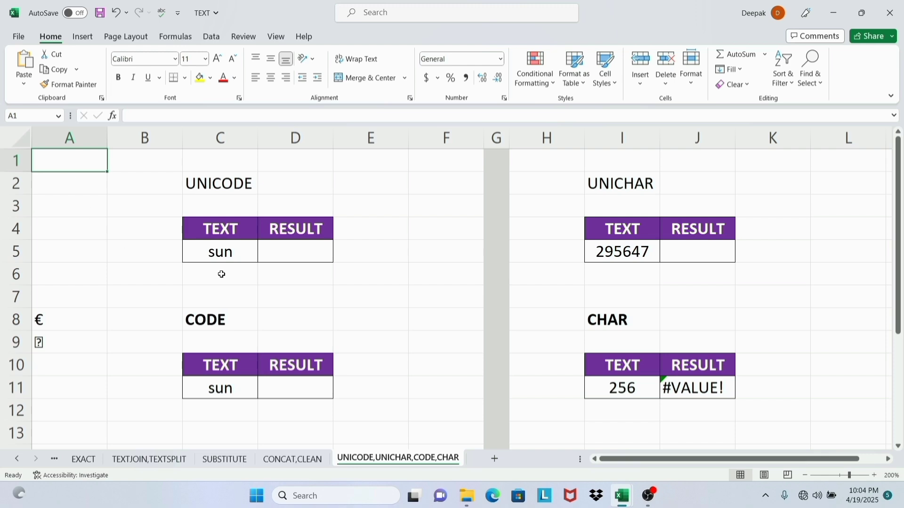
Step: Get the character code of "sun" by entering =CODE(C11) in cell D11 of the CODE table
{"action": "left_click", "coordinate": [226, 320]}
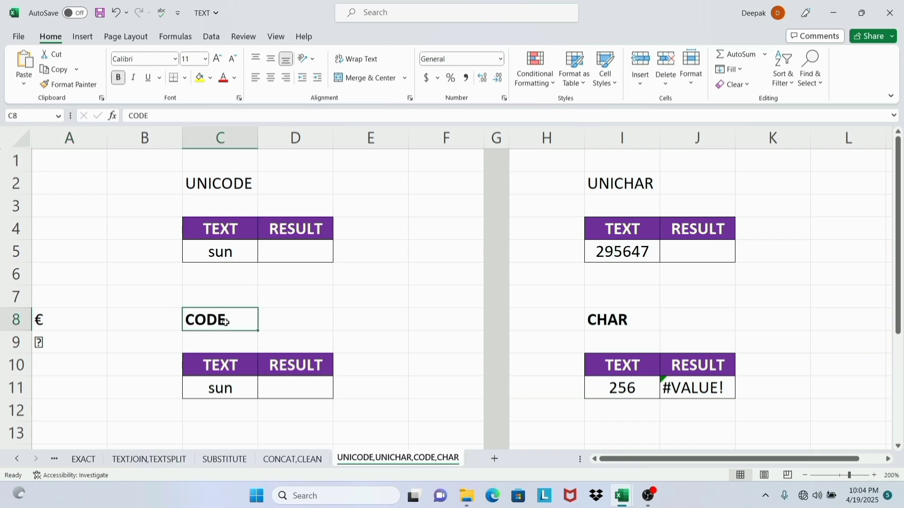
{"action": "left_click", "coordinate": [198, 188]}
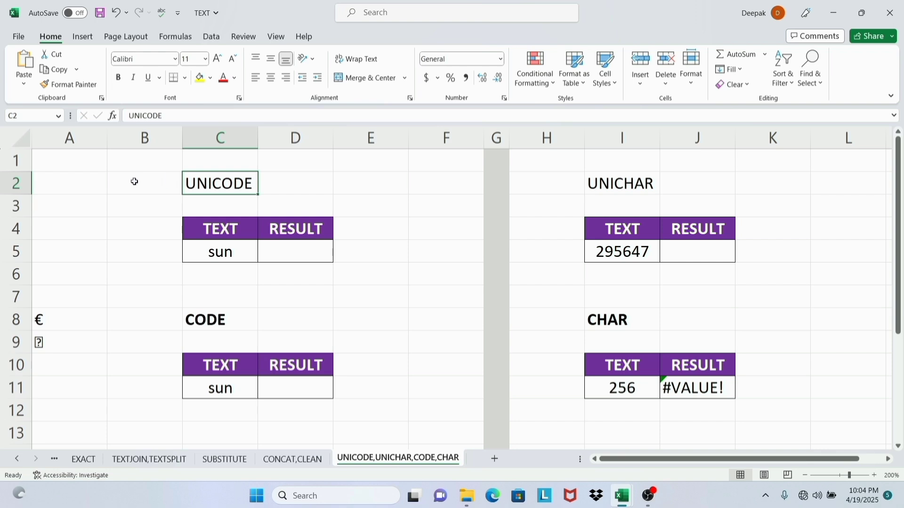
{"action": "left_click", "coordinate": [203, 386]}
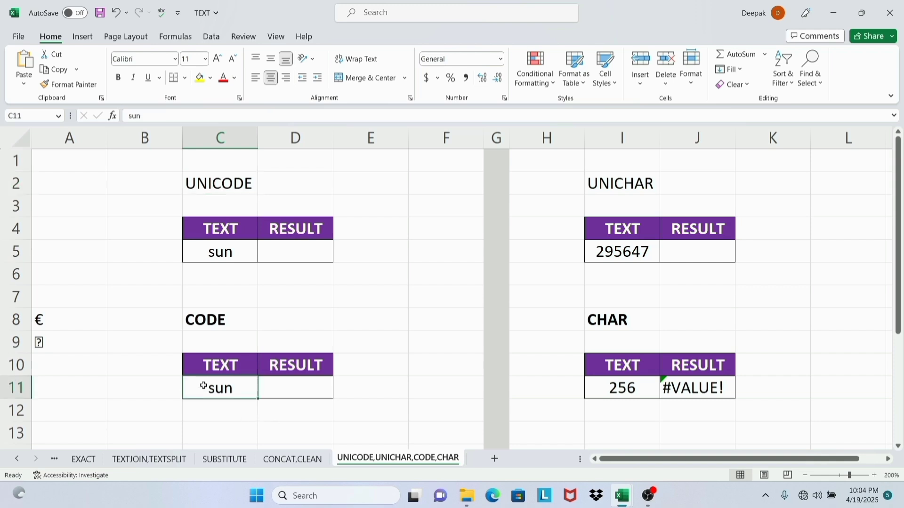
{"action": "left_click", "coordinate": [283, 386]}
{"action": "type", "text": "="}
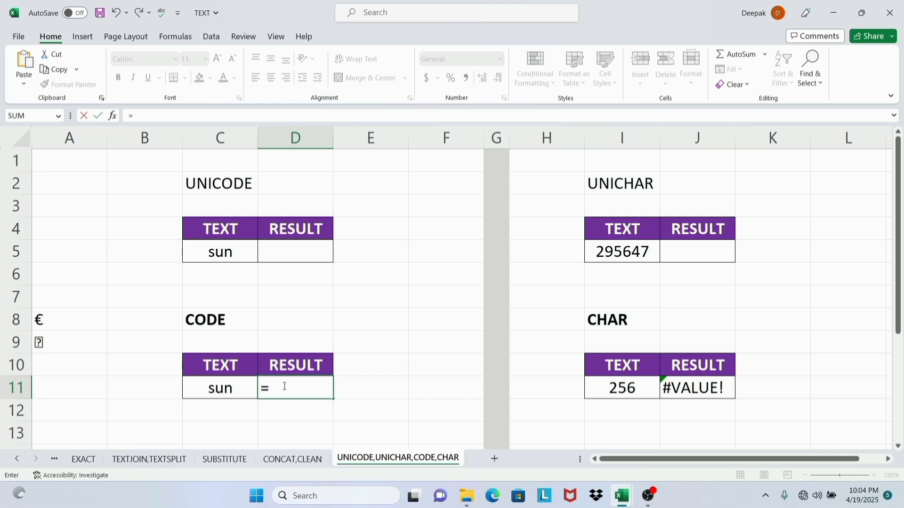
{"action": "type", "text": "co"}
{"action": "key", "text": "Tab"}
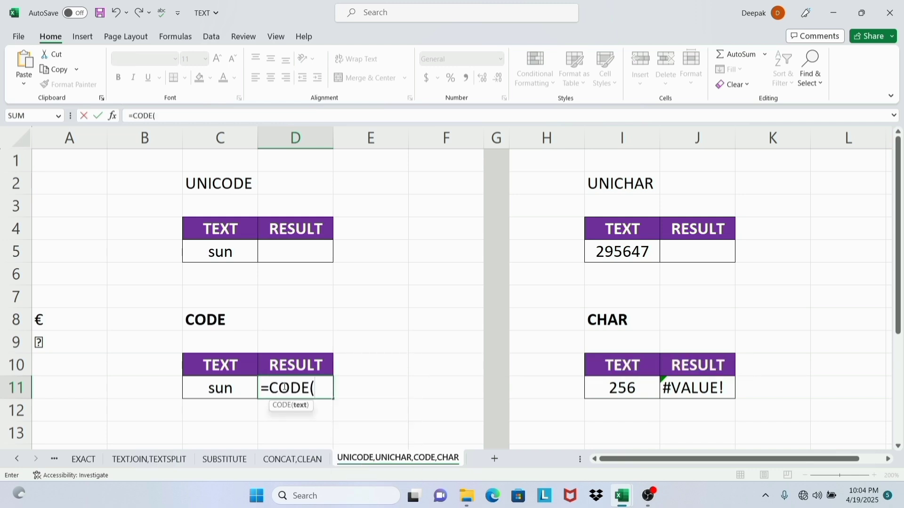
{"action": "left_click", "coordinate": [193, 389]}
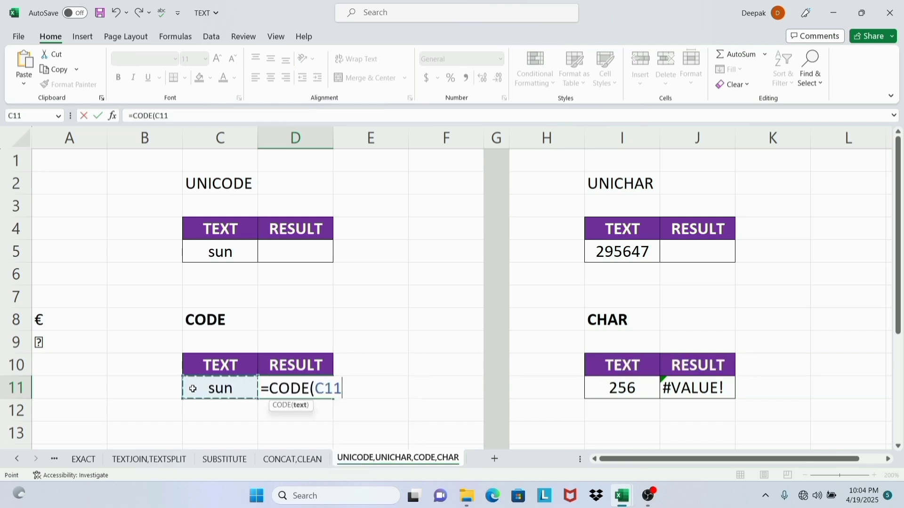
{"action": "type", "text": ")"}
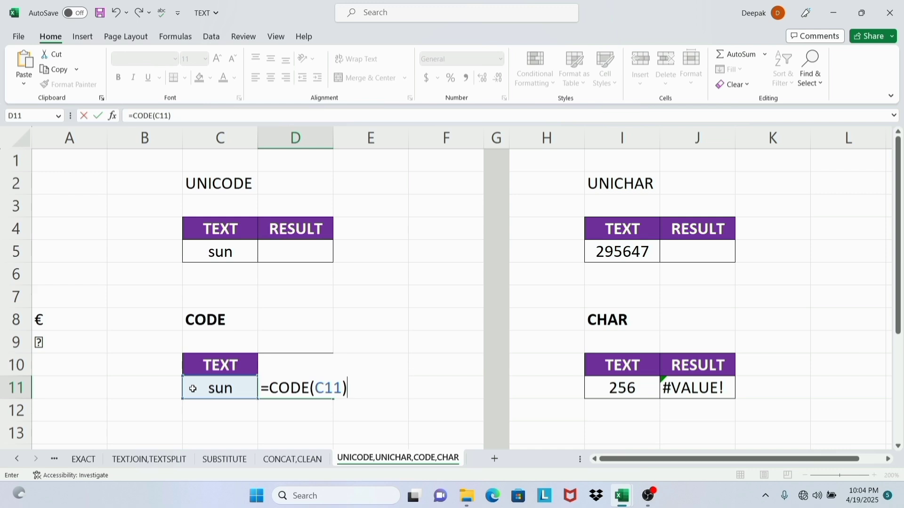
{"action": "key", "text": "Return"}
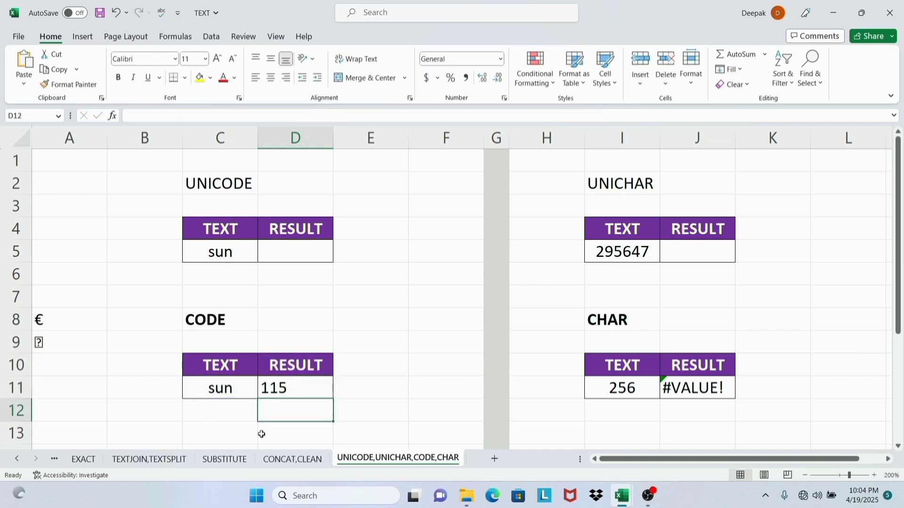
Step: Get the Unicode code point of "sun" by entering =UNICODE(C5) in cell D5 of the UNICODE table
{"action": "left_click", "coordinate": [228, 389]}
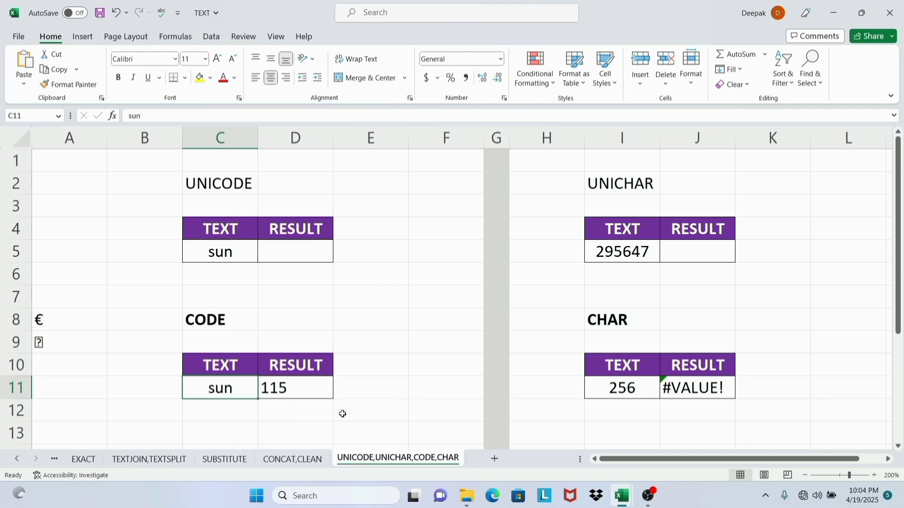
{"action": "left_click", "coordinate": [283, 253]}
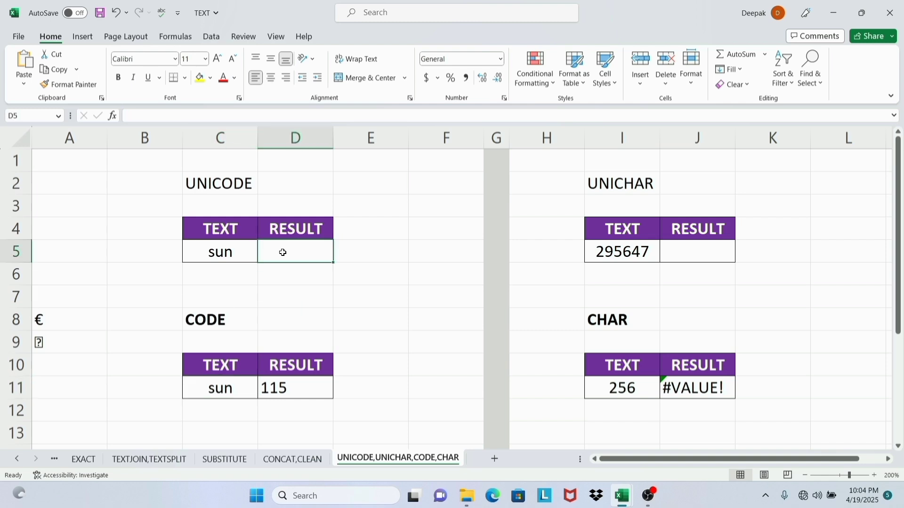
{"action": "type", "text": "=uni"}
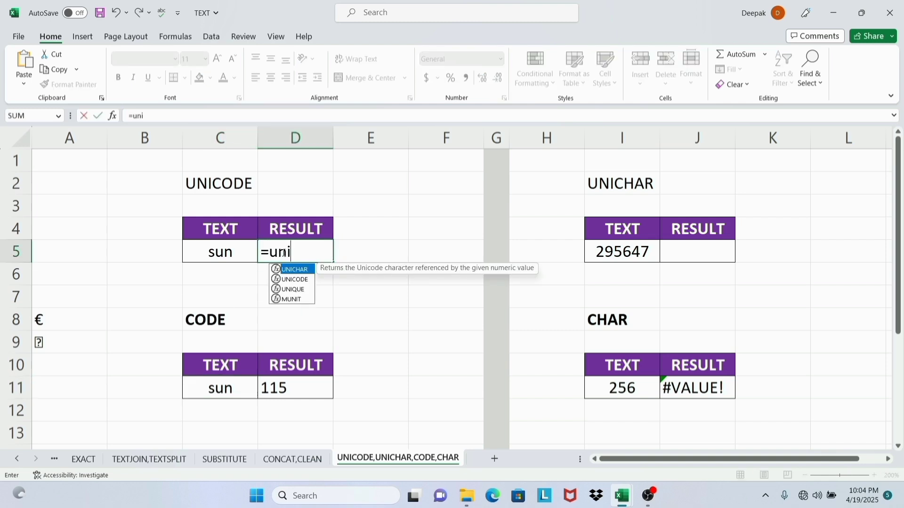
{"action": "key", "text": "Down"}
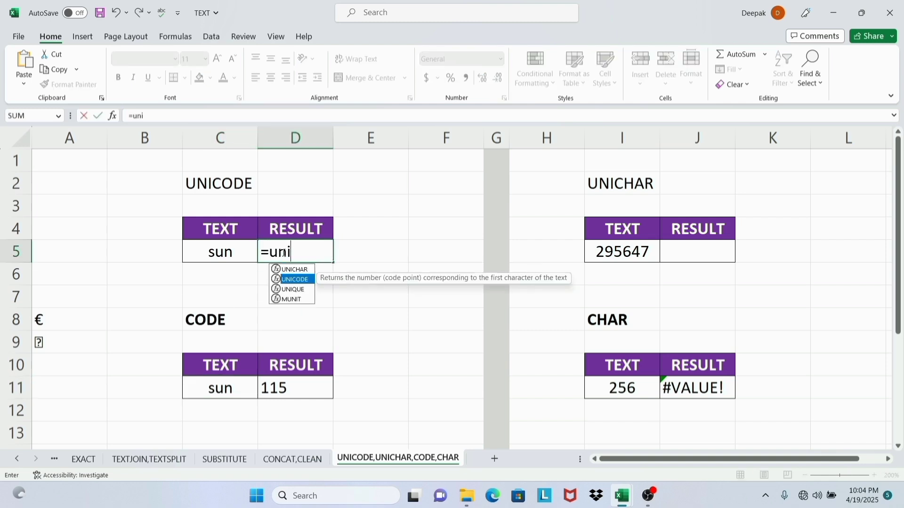
{"action": "key", "text": "Tab"}
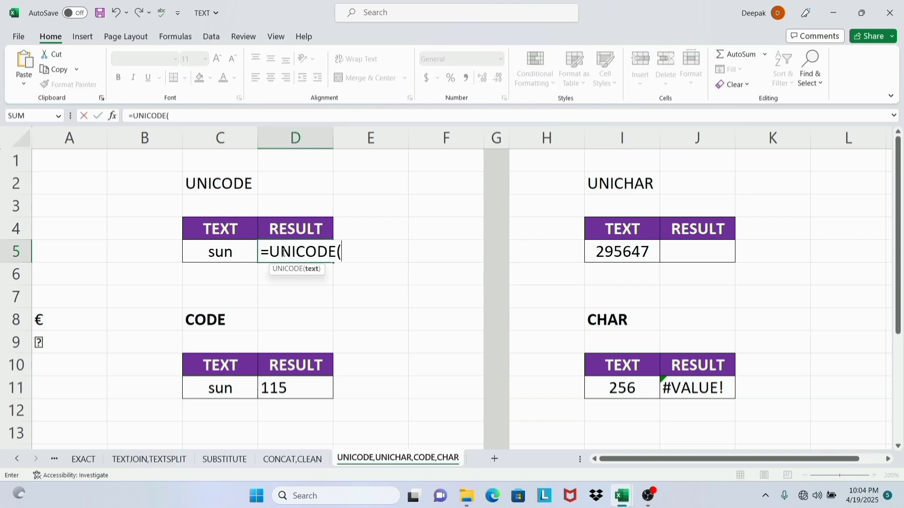
{"action": "left_click", "coordinate": [218, 253]}
{"action": "type", "text": ")"}
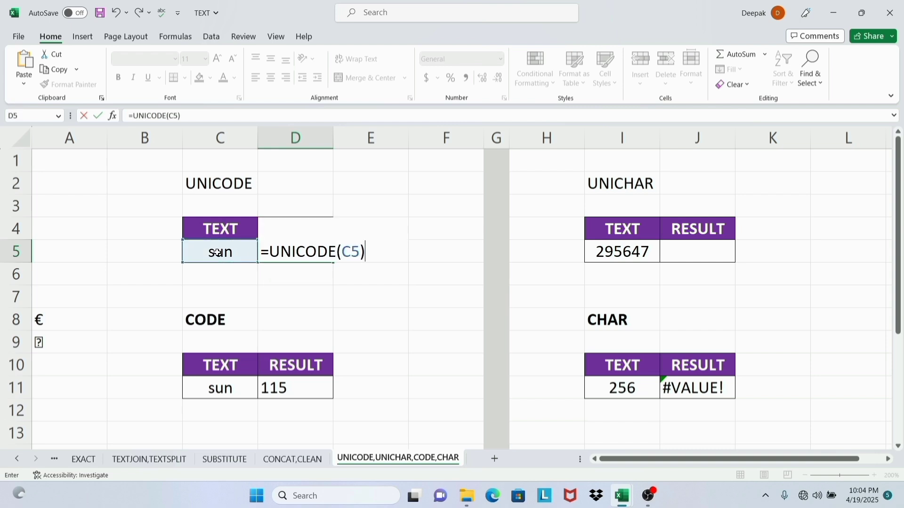
{"action": "key", "text": "Return"}
{"action": "key", "text": "Return"}
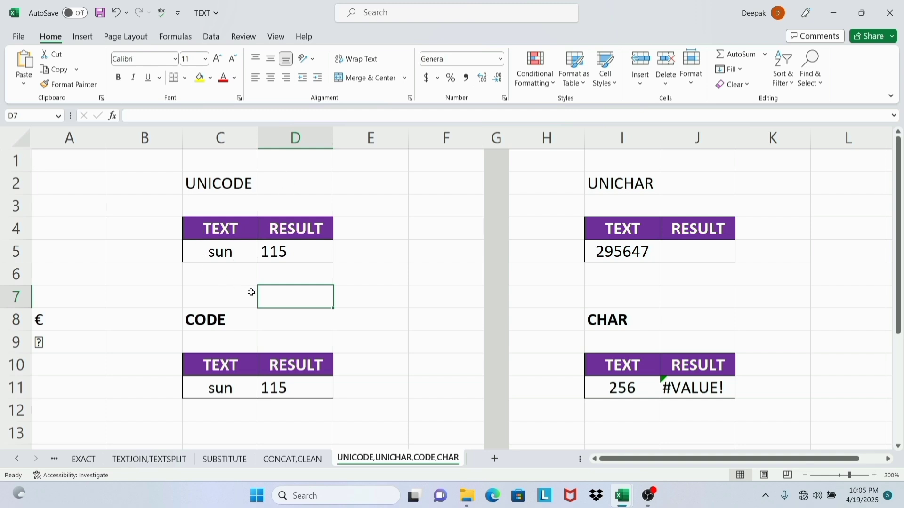
Step: Compare the UNICODE table and its result in D5 with the CODE table and its result in D11
{"action": "left_click", "coordinate": [304, 251]}
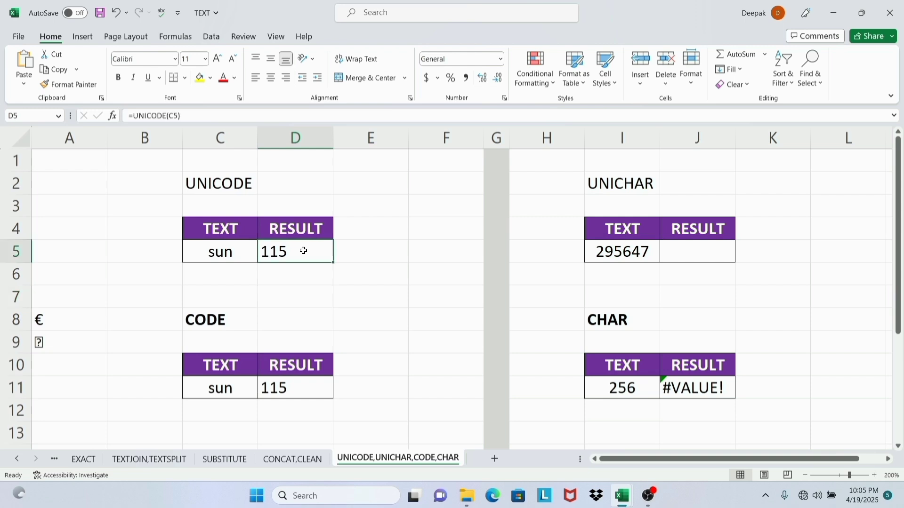
{"action": "left_click", "coordinate": [162, 183]}
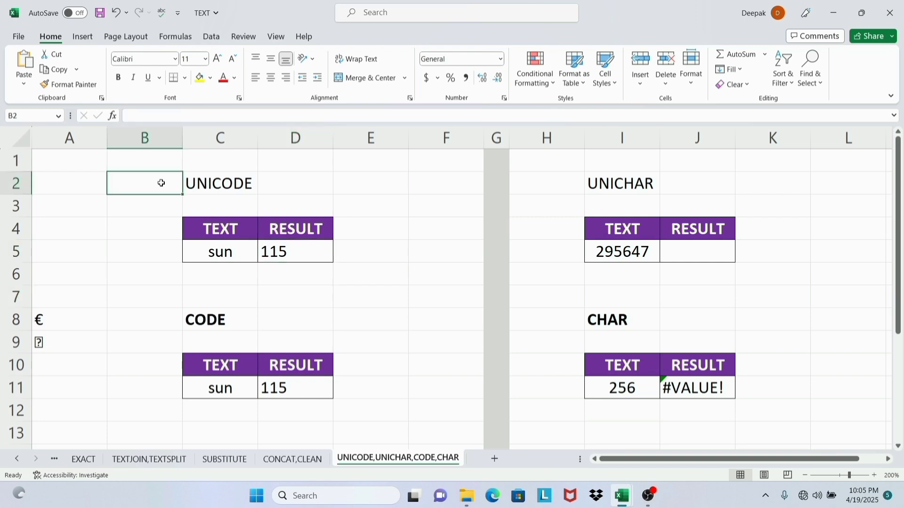
{"action": "left_click", "coordinate": [238, 322]}
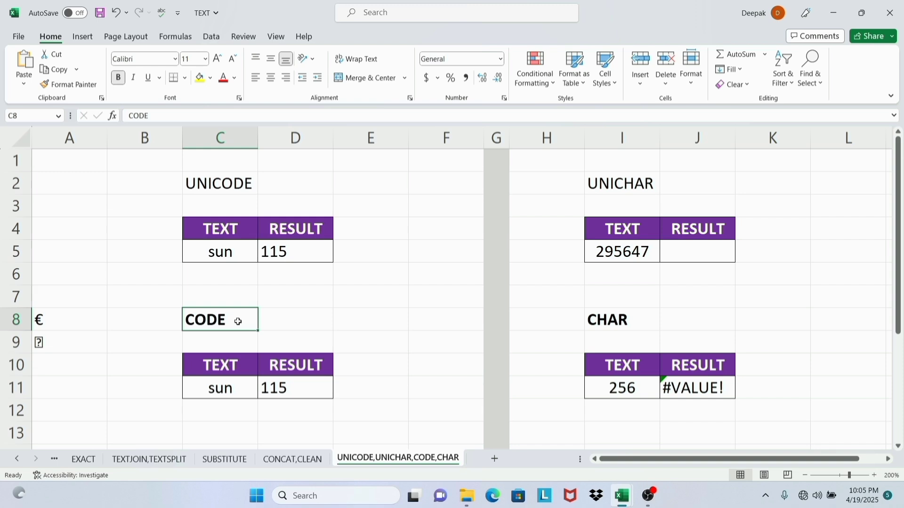
{"action": "left_click", "coordinate": [202, 184]}
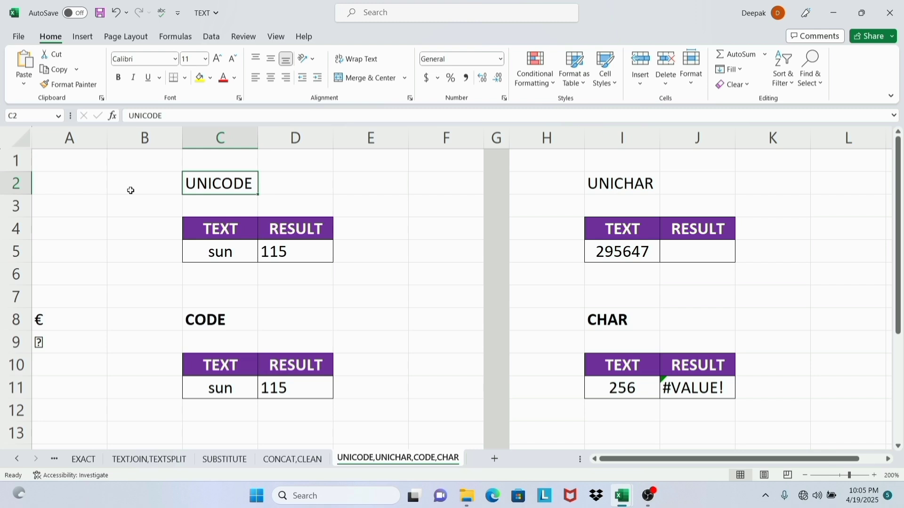
{"action": "left_click", "coordinate": [238, 324]}
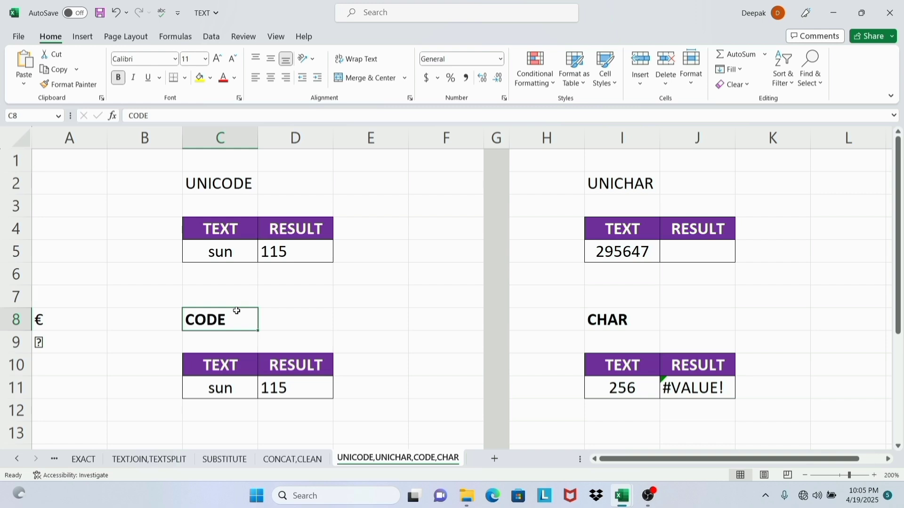
{"action": "left_click", "coordinate": [331, 323]}
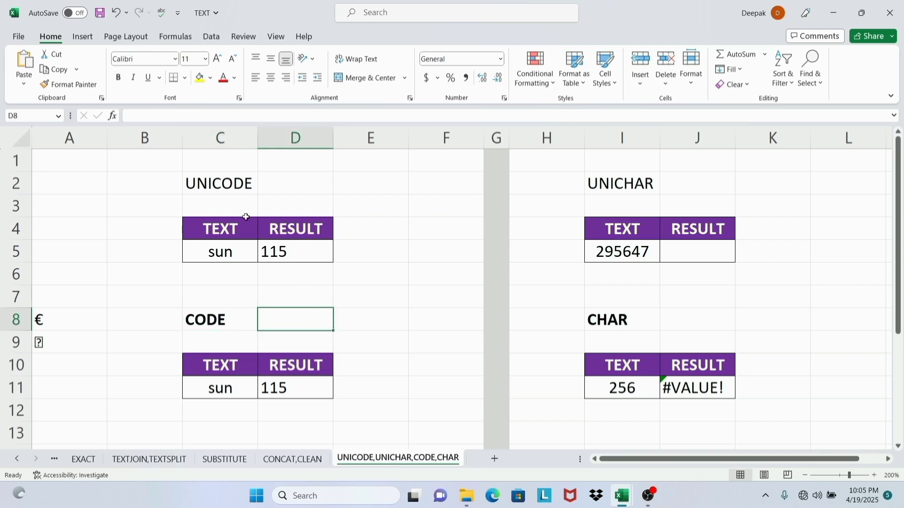
{"action": "left_click", "coordinate": [313, 180]}
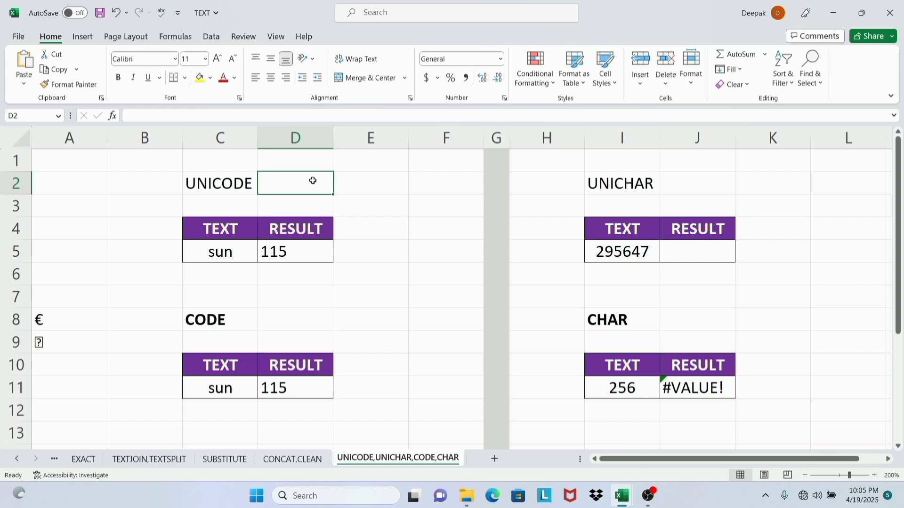
{"action": "left_click", "coordinate": [354, 312]}
{"action": "left_click", "coordinate": [248, 320]}
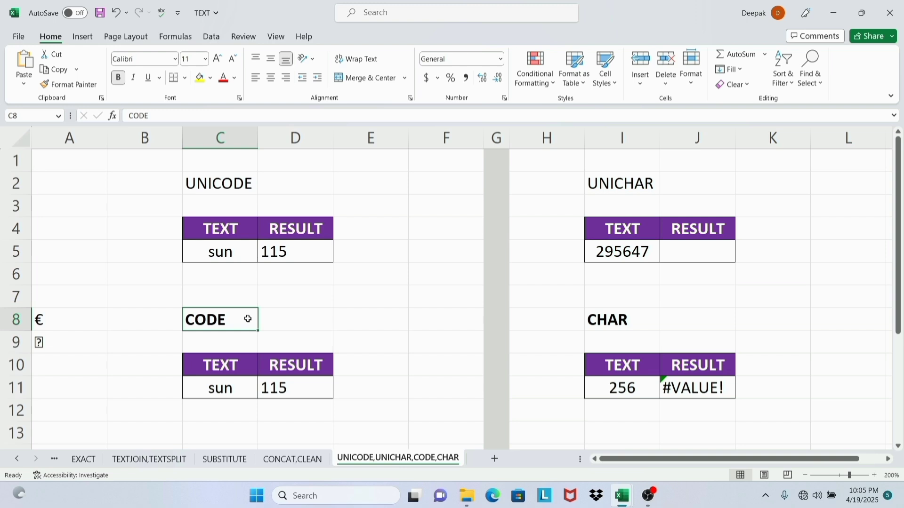
{"action": "left_click_drag", "start_coordinate": [248, 319], "coordinate": [210, 414]}
{"action": "left_click", "coordinate": [212, 417]}
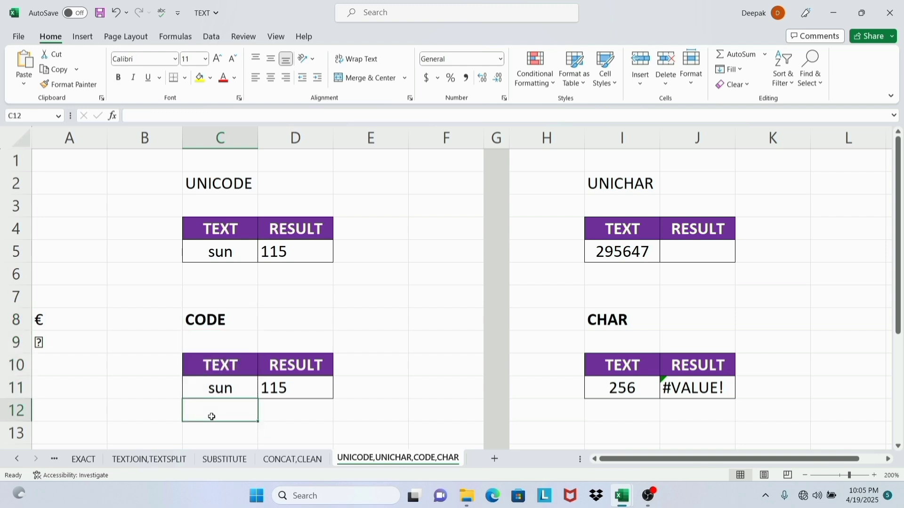
Step: Examine the UNICODE and CODE headings and their counterpart UNICHAR and CHAR tables to see how the four functions relate
{"action": "left_click", "coordinate": [280, 190]}
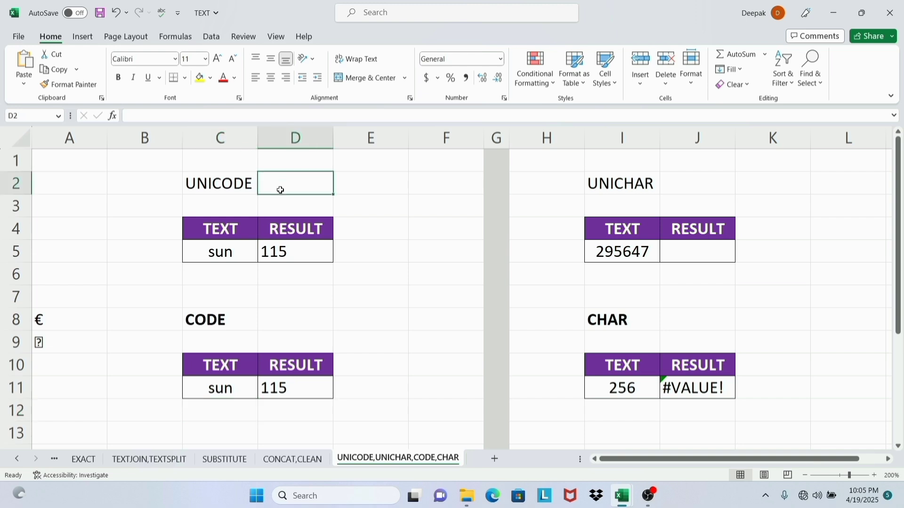
{"action": "left_click", "coordinate": [202, 199]}
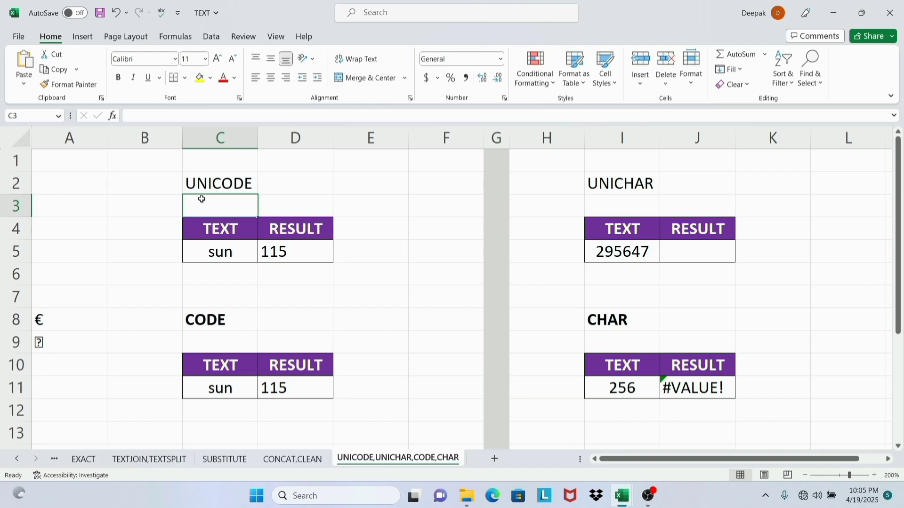
{"action": "left_click", "coordinate": [128, 225]}
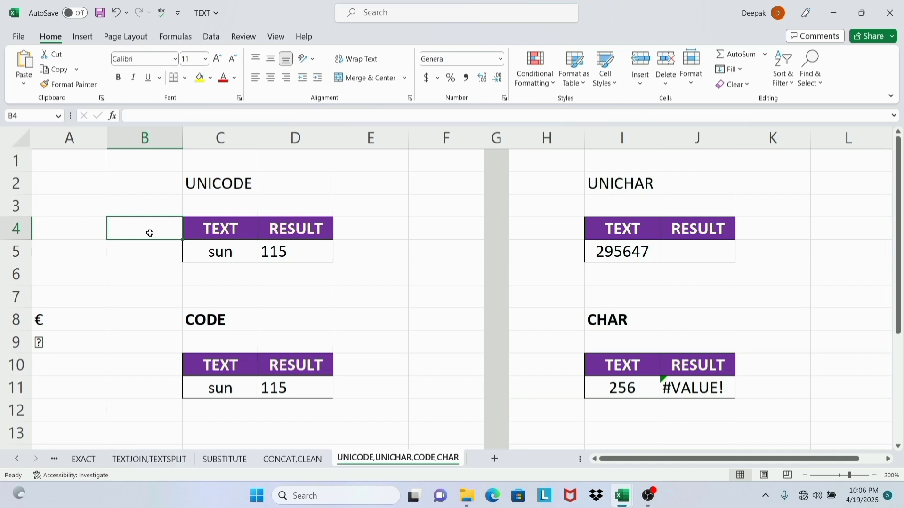
{"action": "left_click", "coordinate": [240, 318]}
{"action": "left_click", "coordinate": [236, 193]}
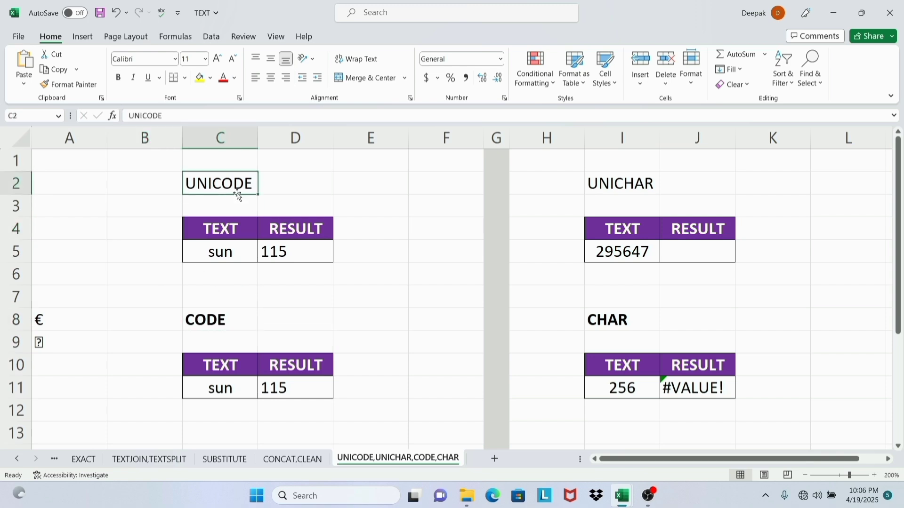
{"action": "left_click", "coordinate": [420, 276]}
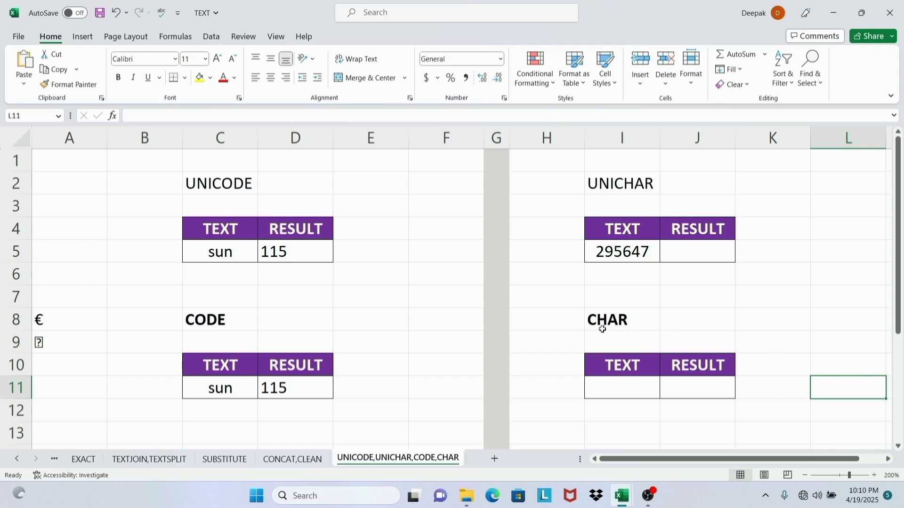
{"action": "left_click", "coordinate": [640, 320]}
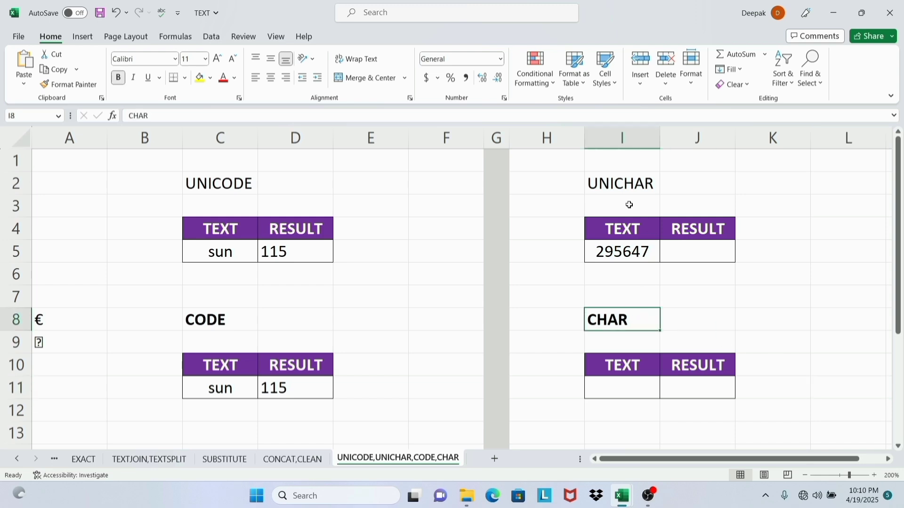
{"action": "left_click", "coordinate": [648, 184]}
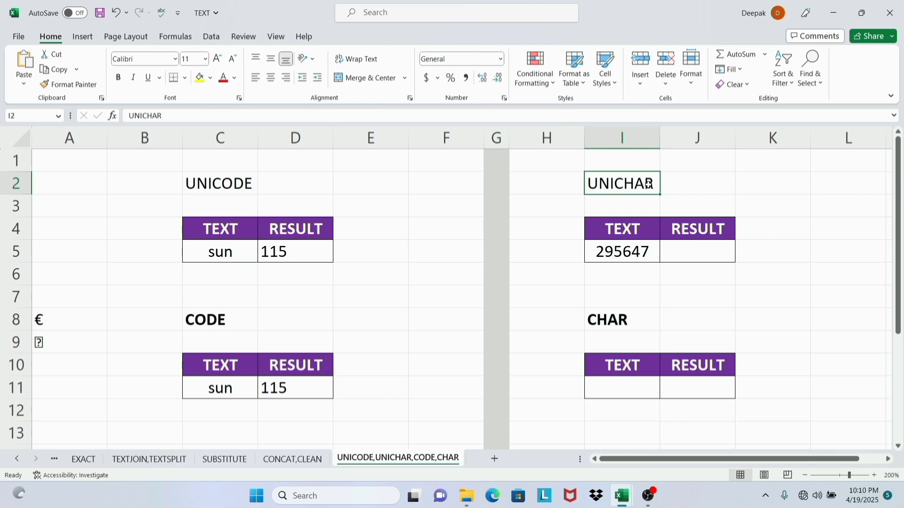
{"action": "left_click", "coordinate": [554, 190]}
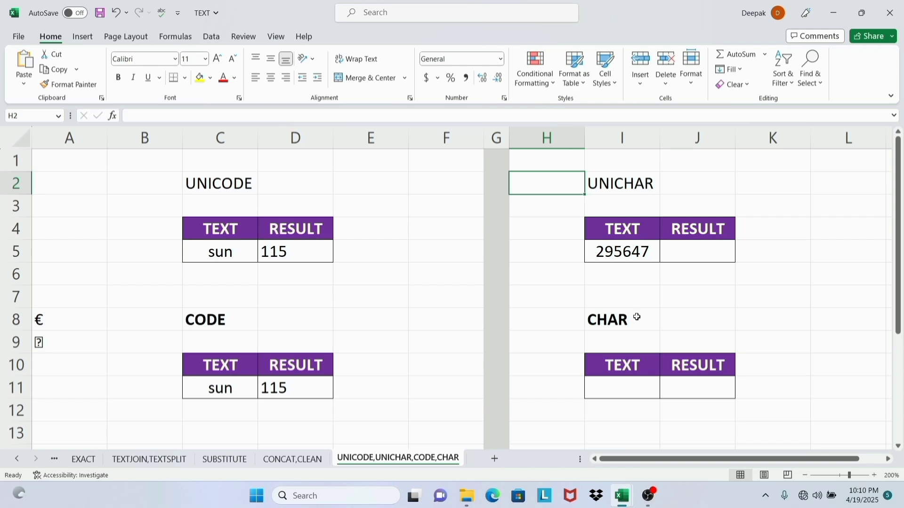
{"action": "left_click", "coordinate": [651, 323]}
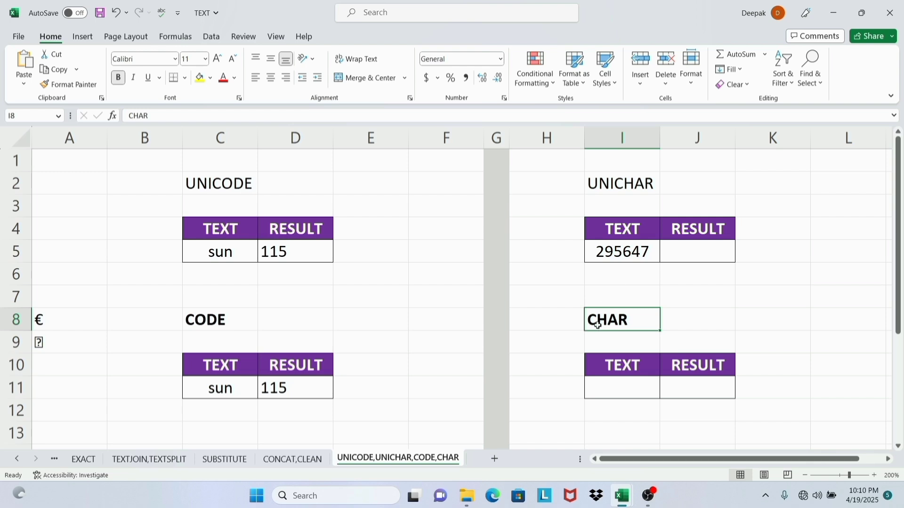
Step: Enter 33 in cell I11 of the CHAR table and convert it to a character with =CHAR(I11) in cell J11
{"action": "left_click", "coordinate": [631, 384]}
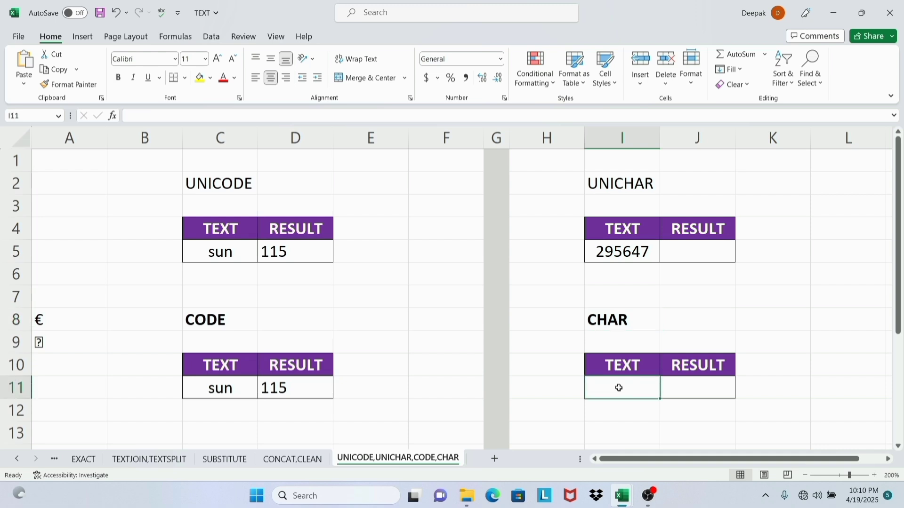
{"action": "type", "text": "33"}
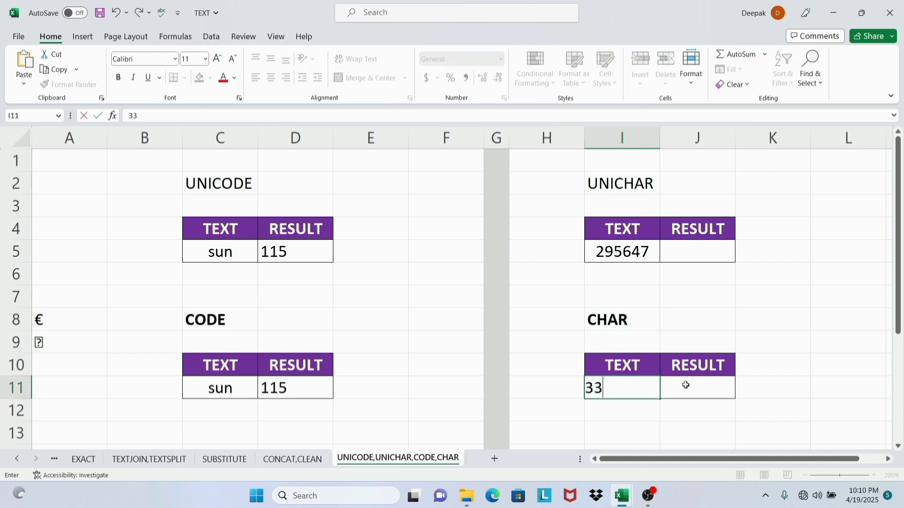
{"action": "left_click", "coordinate": [706, 383]}
{"action": "left_click", "coordinate": [629, 389]}
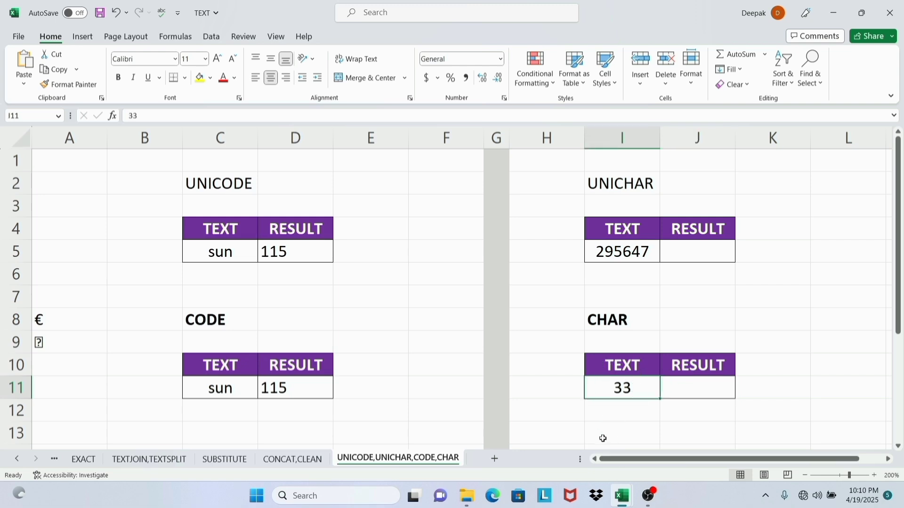
{"action": "left_click", "coordinate": [644, 319]}
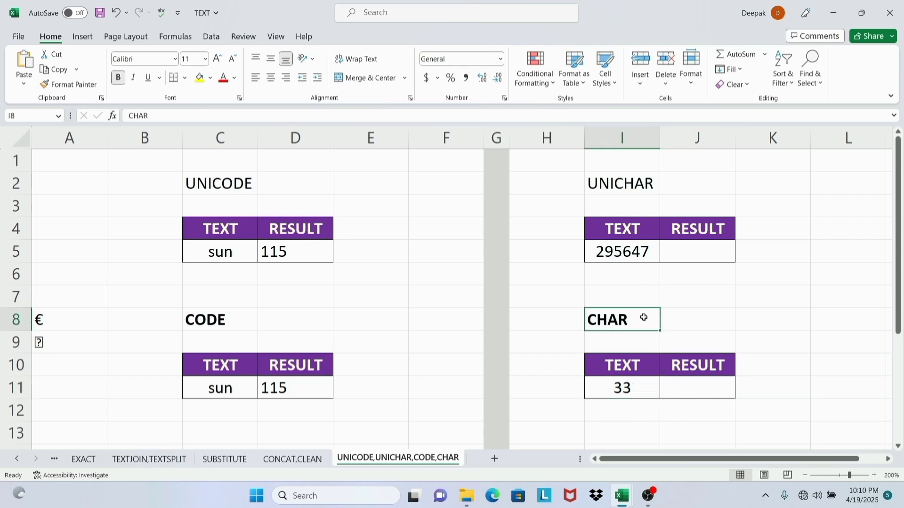
{"action": "left_click", "coordinate": [694, 392]}
{"action": "type", "text": "=ch"}
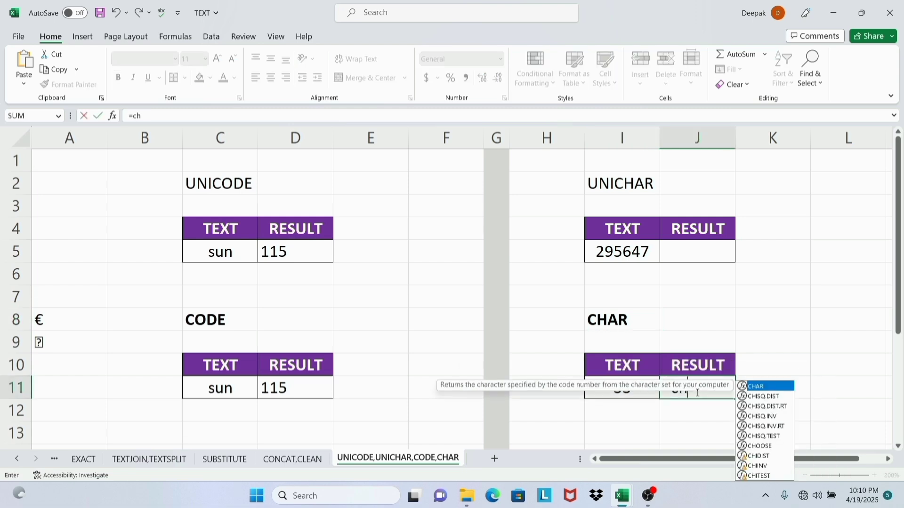
{"action": "key", "text": "Tab"}
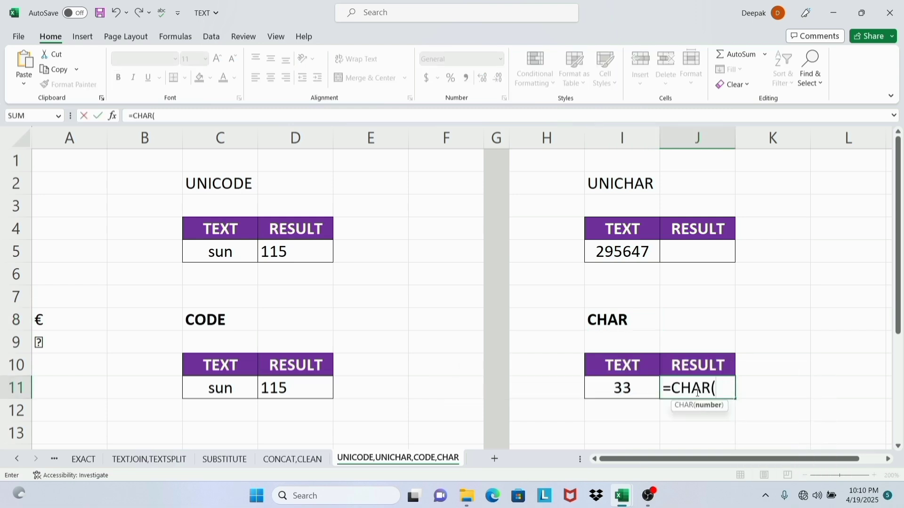
{"action": "left_click", "coordinate": [622, 387]}
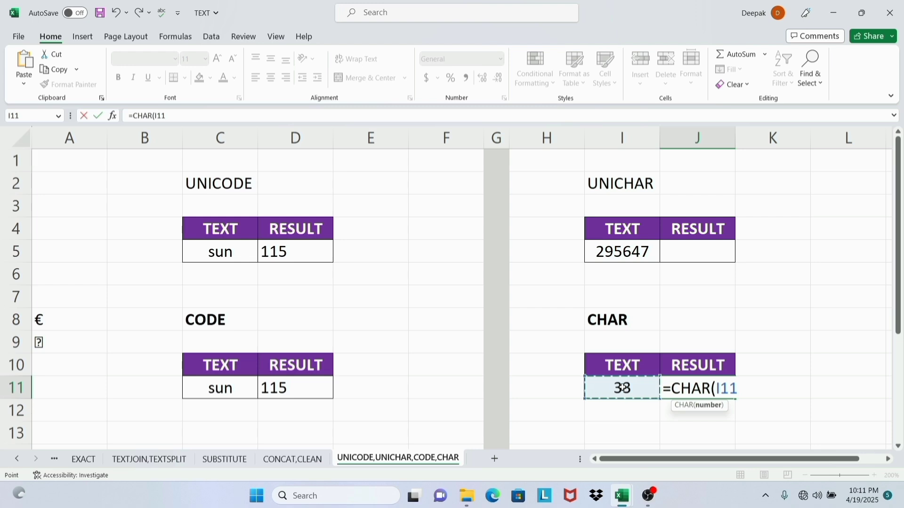
{"action": "type", "text": ")"}
{"action": "key", "text": "Return"}
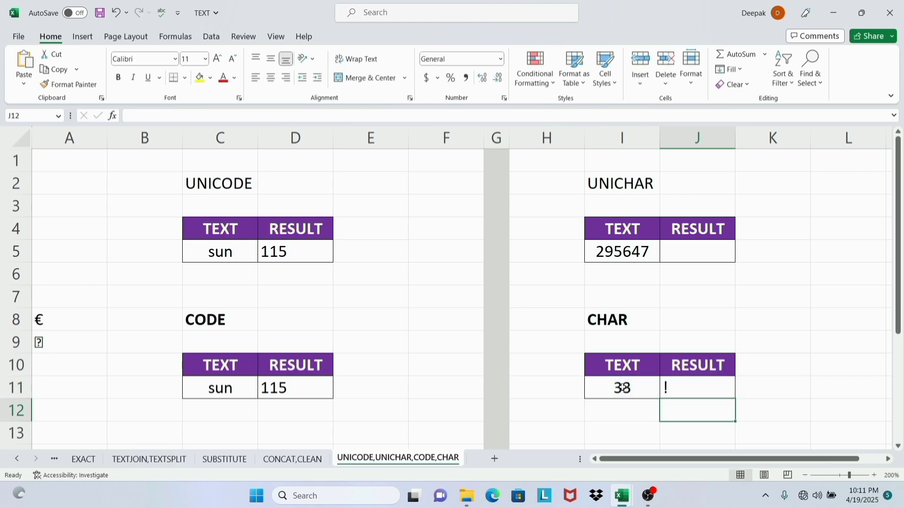
{"action": "left_click", "coordinate": [686, 390]}
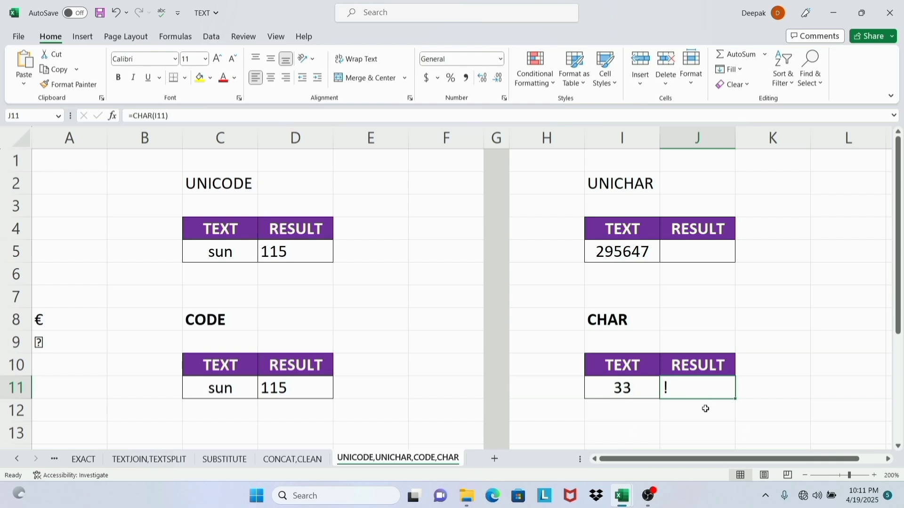
{"action": "left_click", "coordinate": [634, 320]}
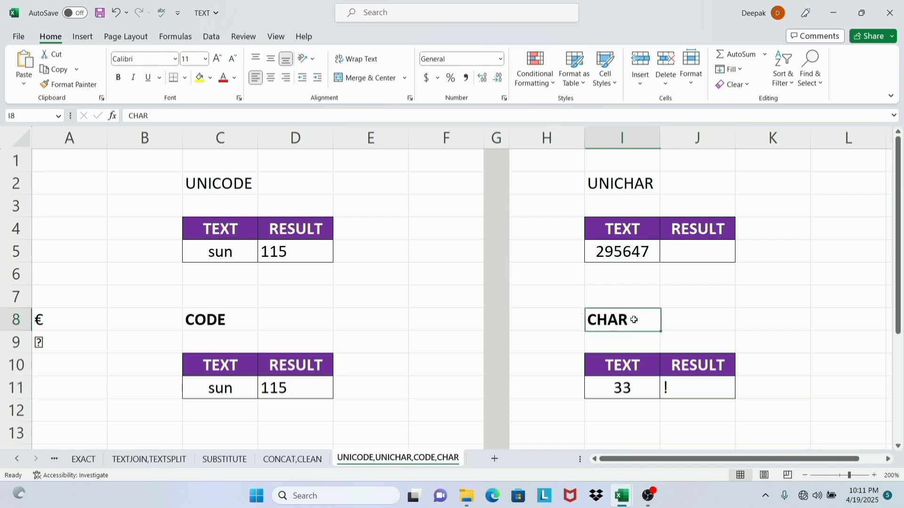
Step: Convert the number in I5 to its Unicode character by entering =UNICHAR(I5) in cell J5 of the UNICHAR table
{"action": "left_click", "coordinate": [628, 182]}
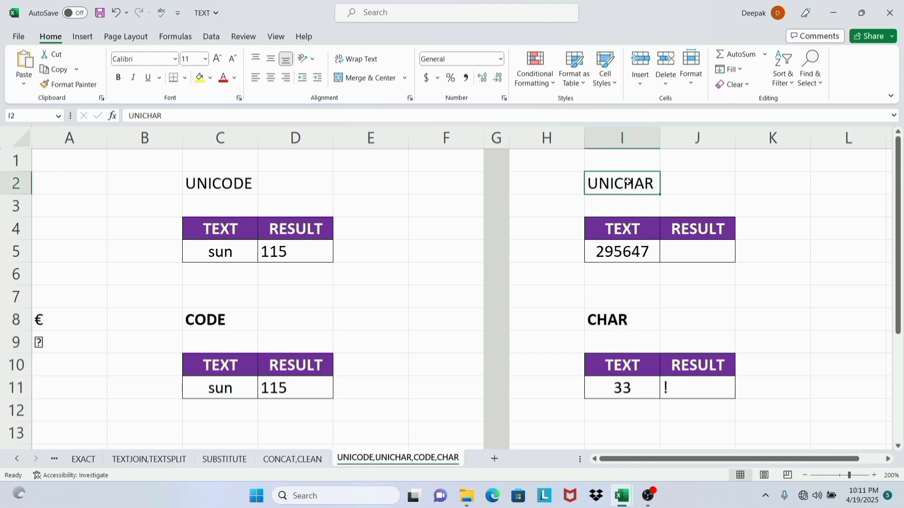
{"action": "left_click", "coordinate": [628, 251]}
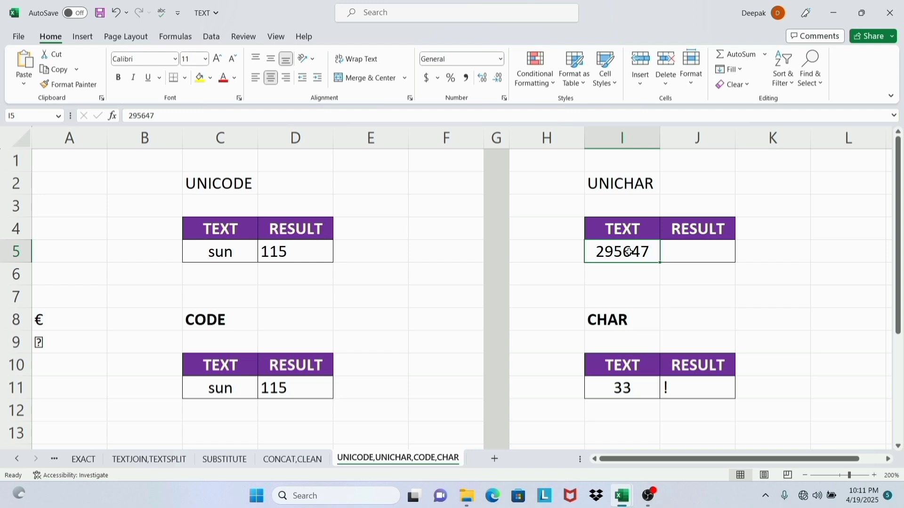
{"action": "left_click", "coordinate": [682, 255]}
{"action": "type", "text": "=uni"}
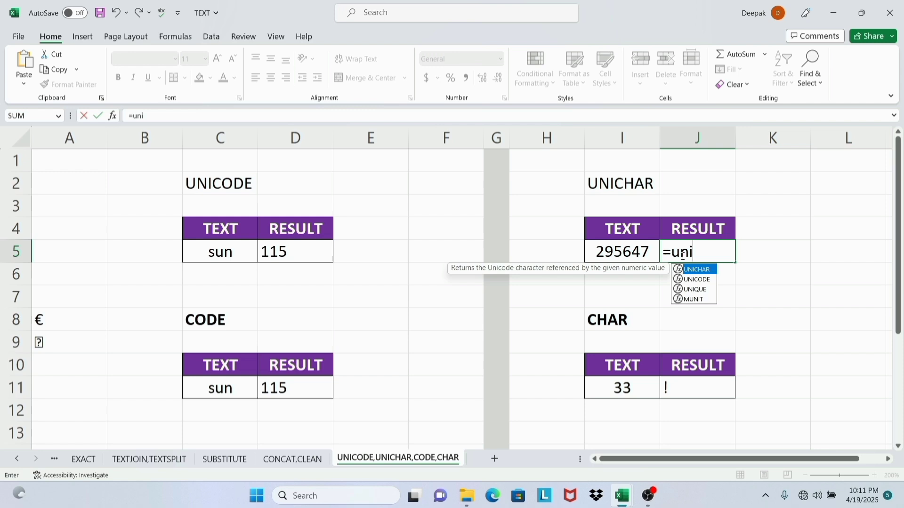
{"action": "key", "text": "Tab"}
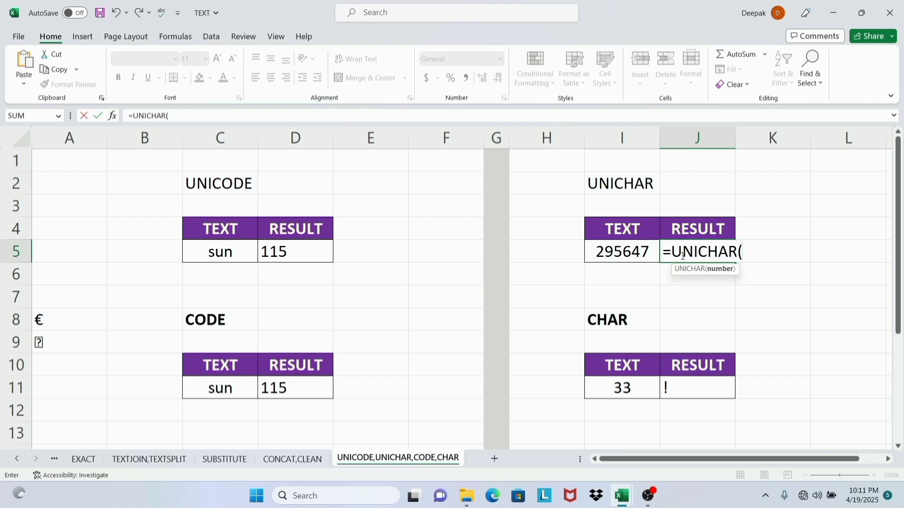
{"action": "left_click", "coordinate": [637, 255]}
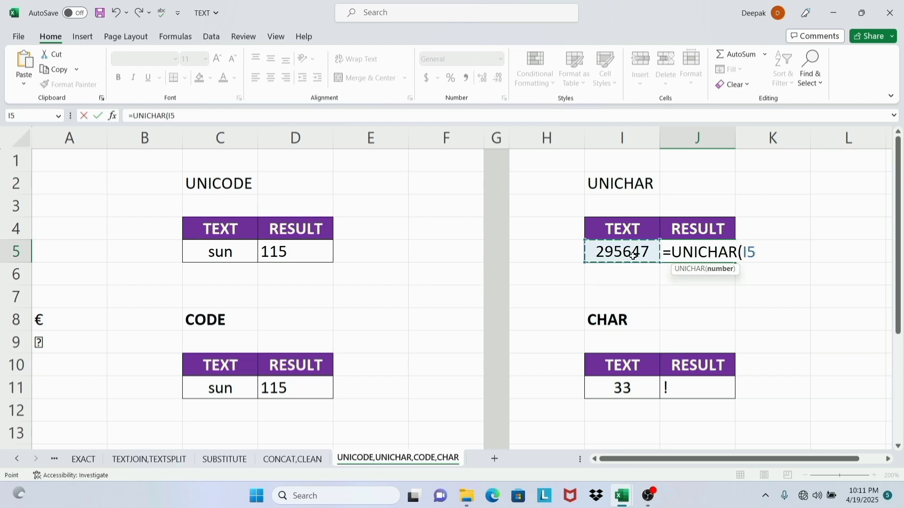
{"action": "type", "text": ")"}
{"action": "key", "text": "Return"}
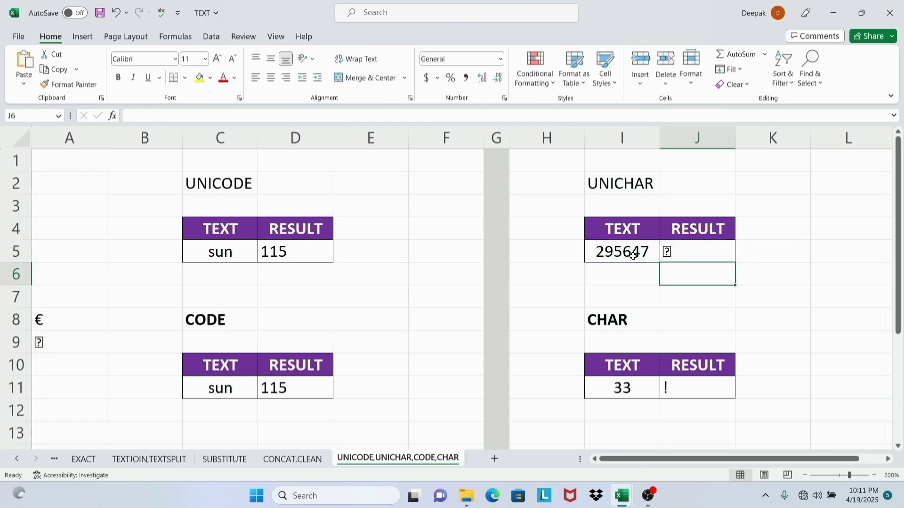
{"action": "left_click", "coordinate": [720, 250]}
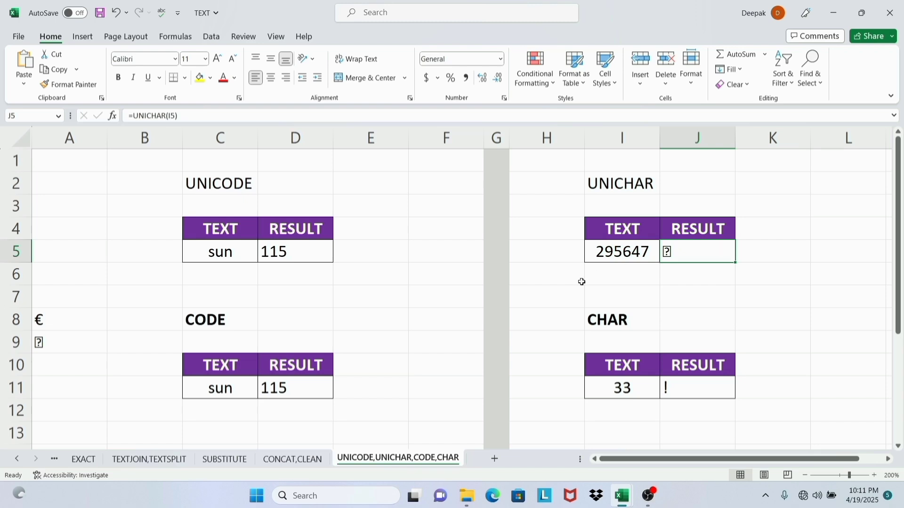
{"action": "left_click", "coordinate": [633, 257]}
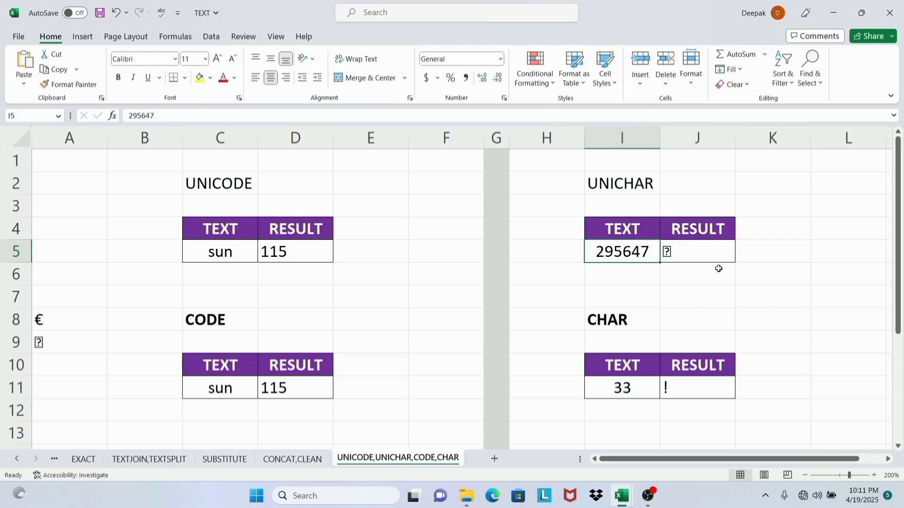
{"action": "left_click", "coordinate": [703, 253]}
{"action": "left_click", "coordinate": [842, 297]}
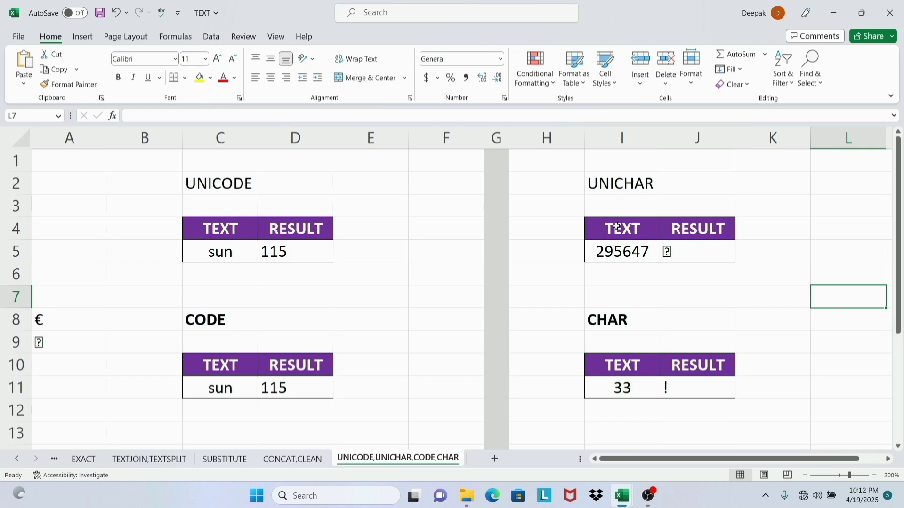
Step: Change the number in cell I11 of the CHAR table to 255 and check the formula result in J11
{"action": "left_click", "coordinate": [639, 318]}
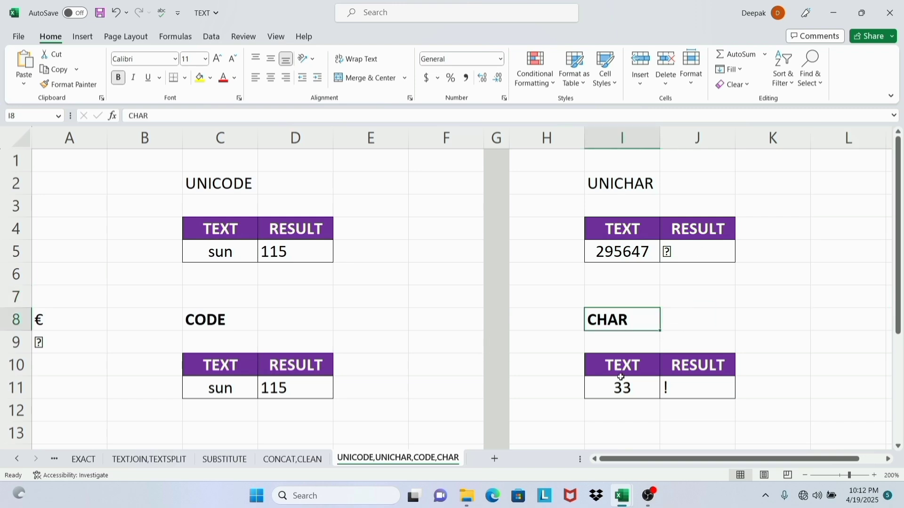
{"action": "left_click", "coordinate": [640, 385]}
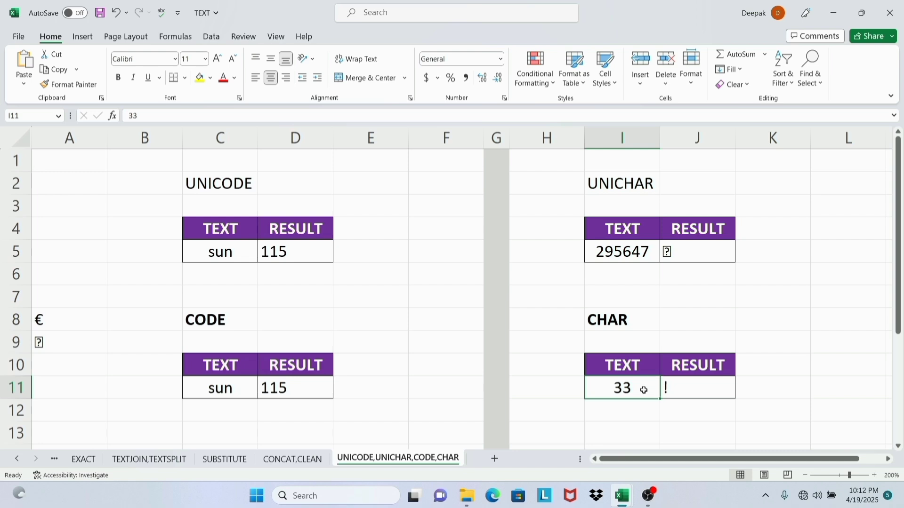
{"action": "double_click", "coordinate": [645, 391]}
{"action": "key", "text": "BackSpace"}
{"action": "key", "text": "BackSpace"}
{"action": "type", "text": "2"}
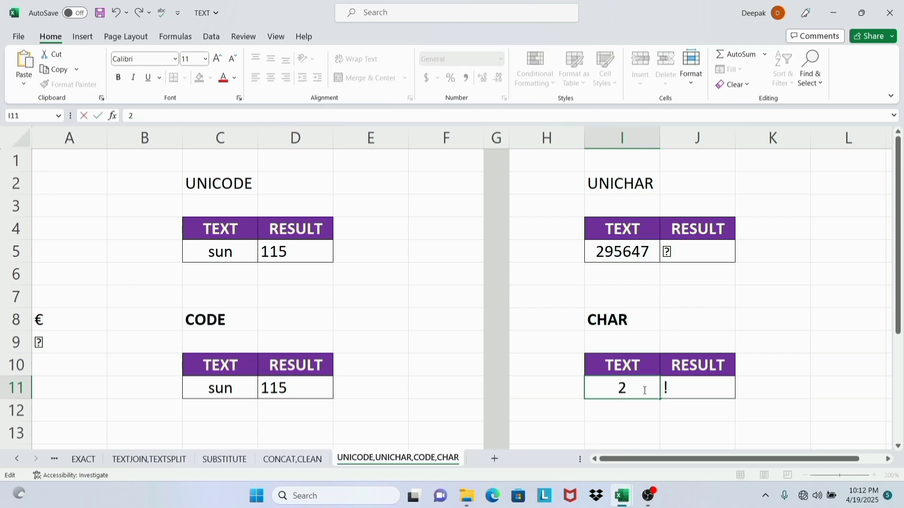
{"action": "type", "text": "55"}
{"action": "key", "text": "Return"}
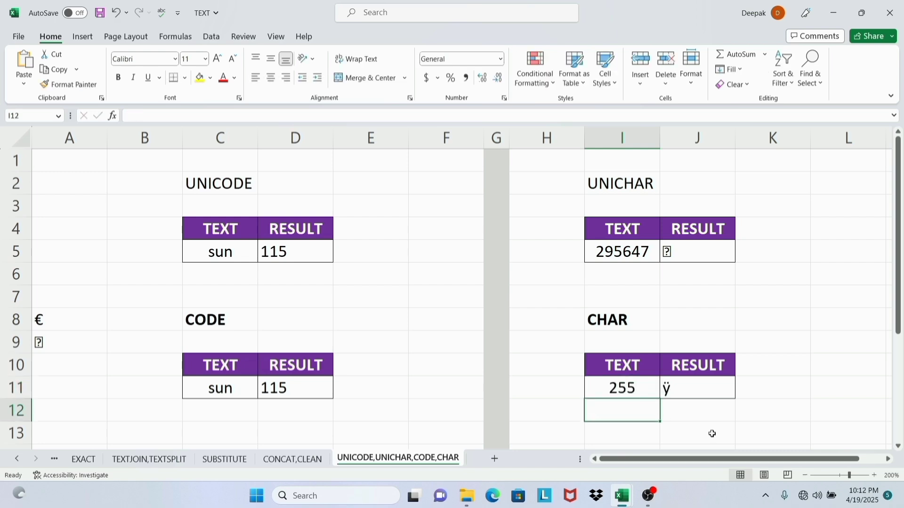
{"action": "left_click", "coordinate": [719, 388]}
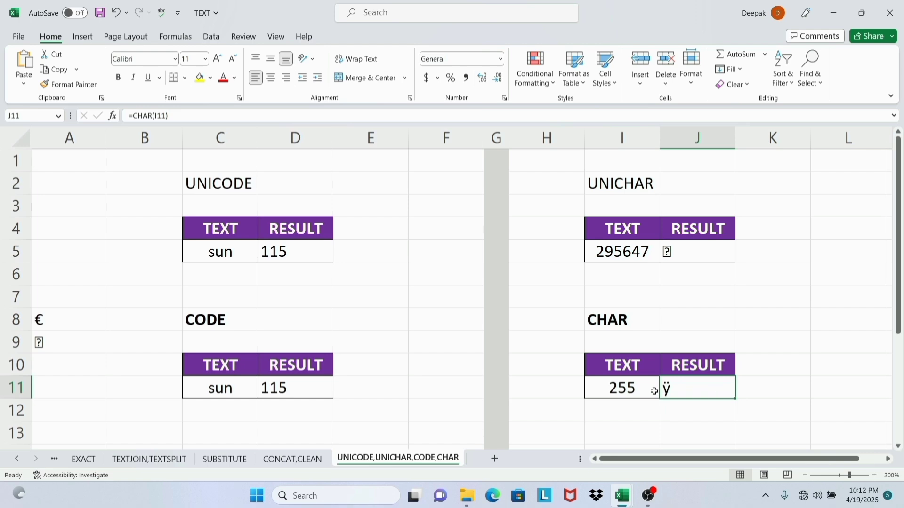
Step: Set the number in cell I11 of the CHAR table to 256 to test the CHAR function's upper limit
{"action": "double_click", "coordinate": [640, 388]}
{"action": "key", "text": "BackSpace"}
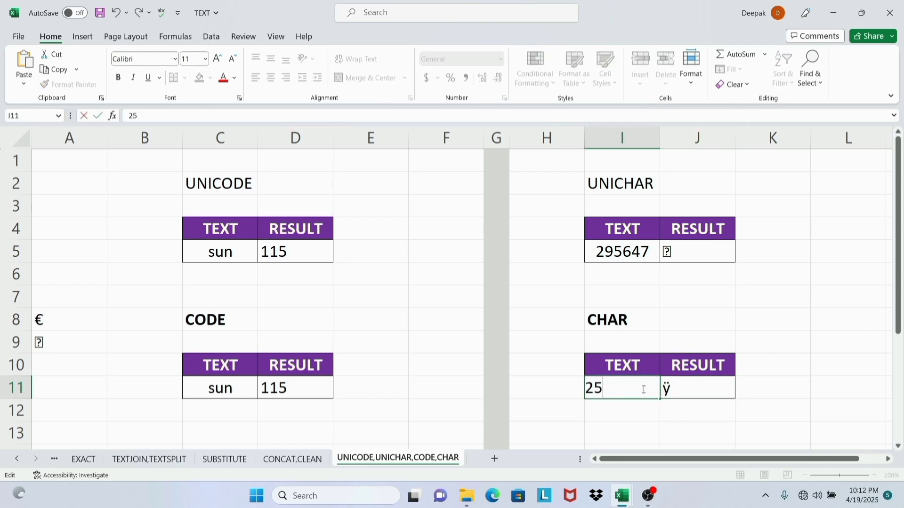
{"action": "type", "text": "6"}
{"action": "key", "text": "Return"}
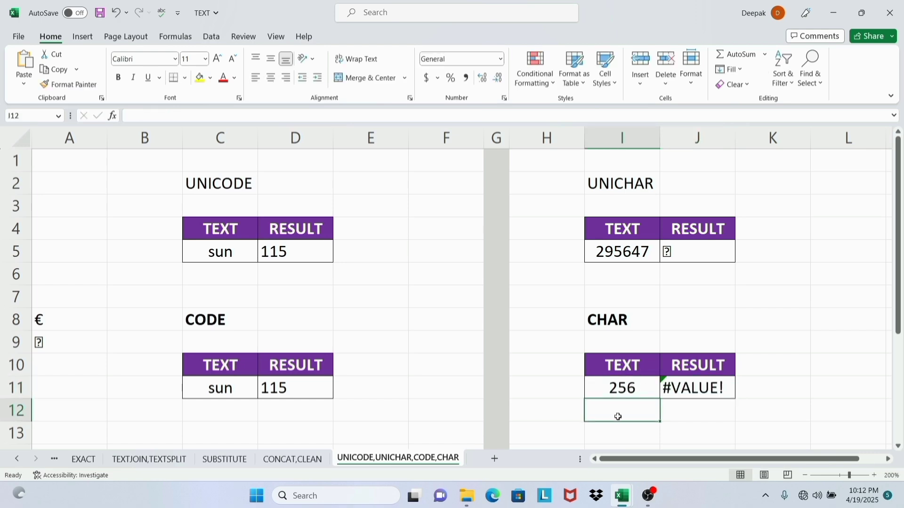
{"action": "left_click", "coordinate": [711, 387]}
{"action": "left_click", "coordinate": [760, 408]}
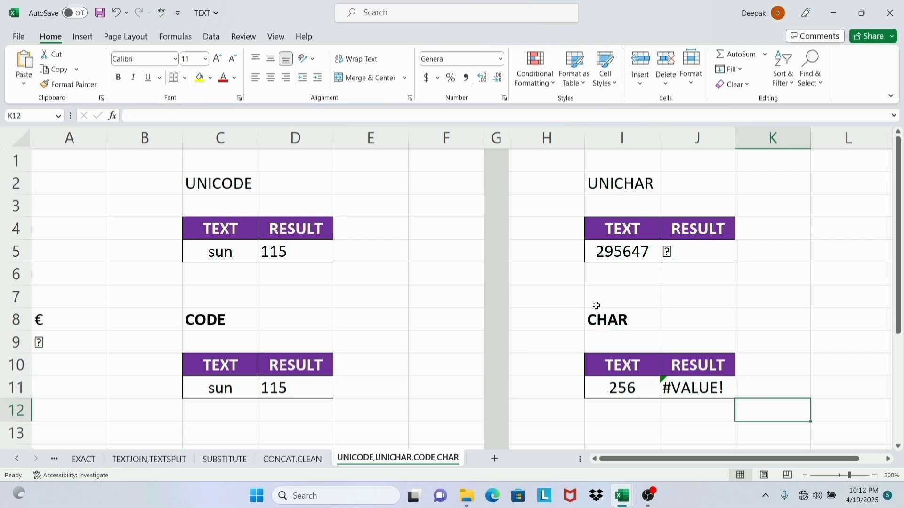
{"action": "left_click_drag", "start_coordinate": [545, 317], "coordinate": [736, 410]}
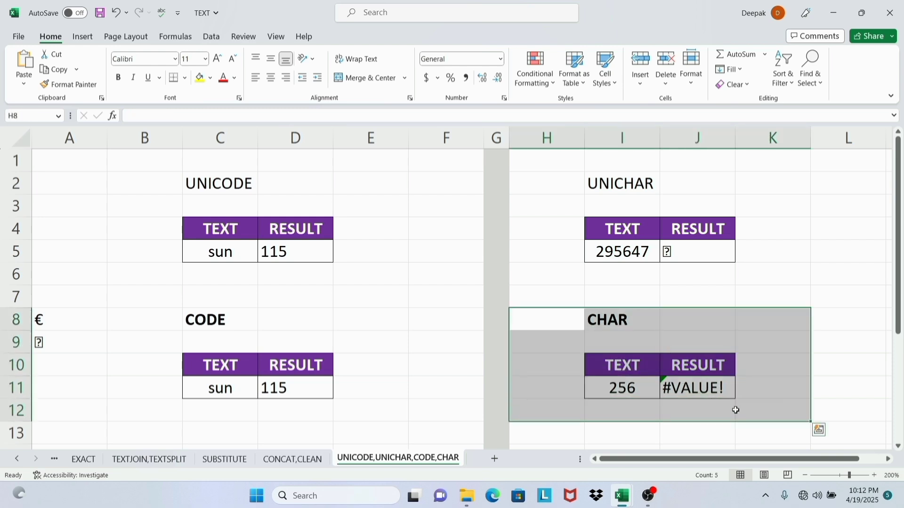
{"action": "left_click", "coordinate": [737, 411]}
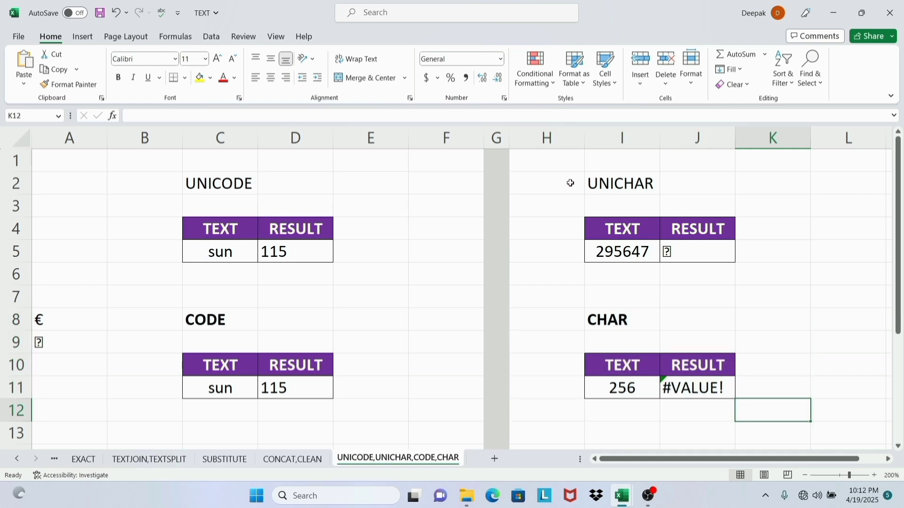
{"action": "left_click", "coordinate": [556, 183]}
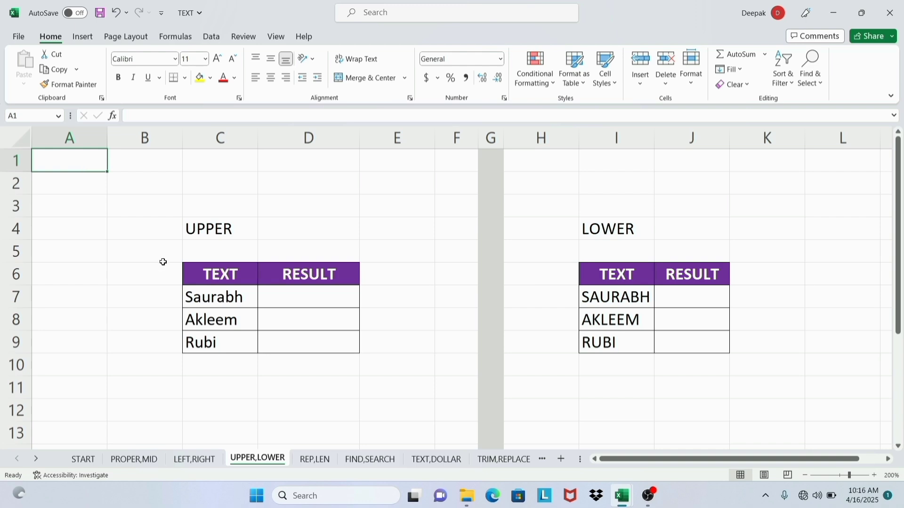
{"action": "left_click", "coordinate": [213, 293]}
{"action": "left_click_drag", "start_coordinate": [213, 294], "coordinate": [211, 341]}
{"action": "left_click", "coordinate": [212, 368]}
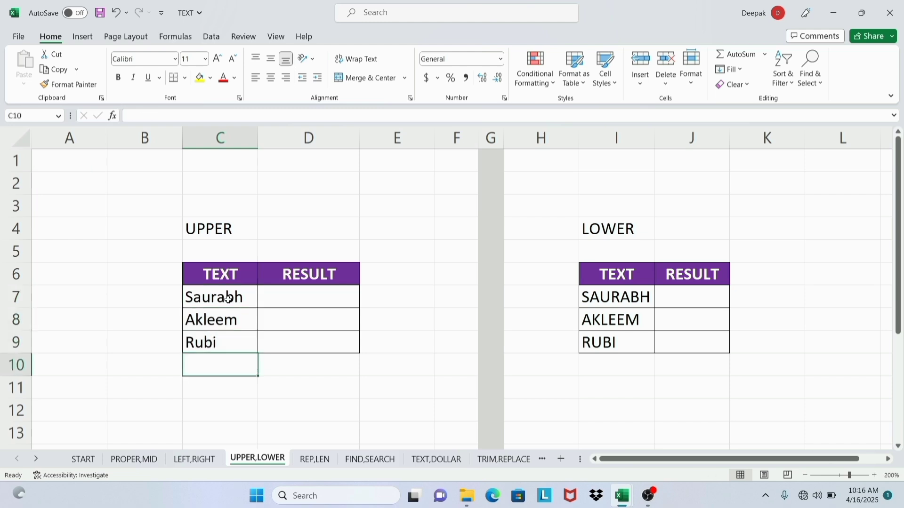
{"action": "left_click", "coordinate": [319, 301]}
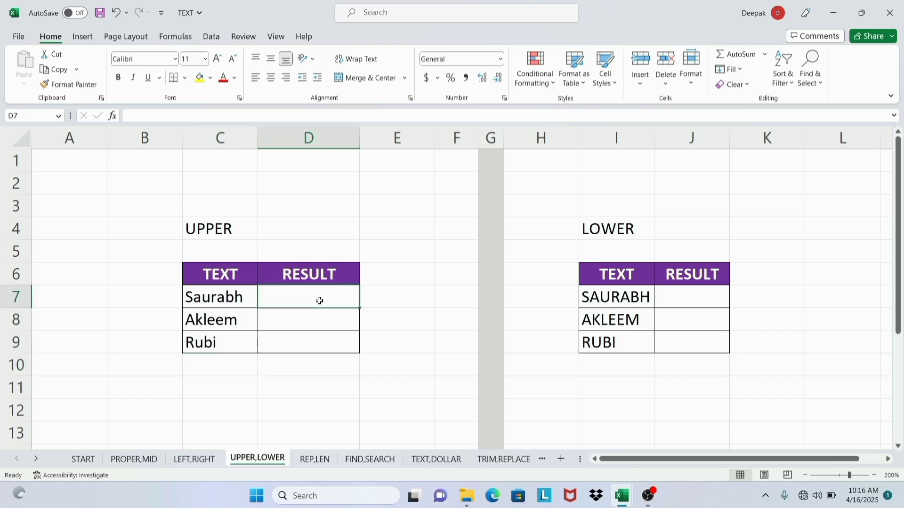
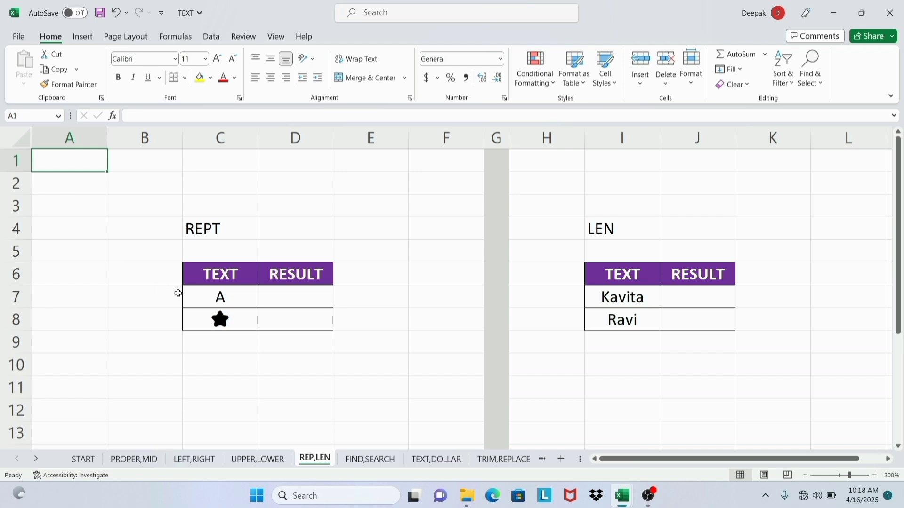
{"action": "left_click", "coordinate": [214, 300]}
{"action": "left_click", "coordinate": [220, 325]}
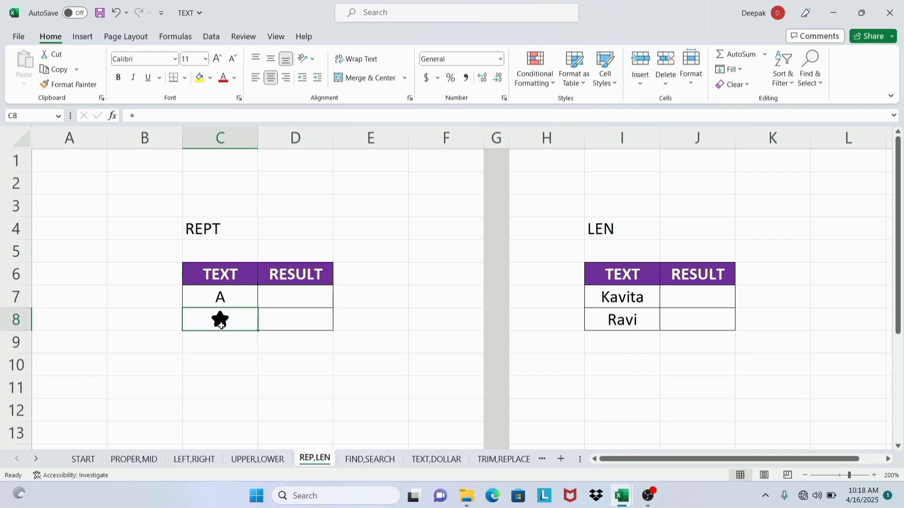
{"action": "left_click", "coordinate": [231, 300]}
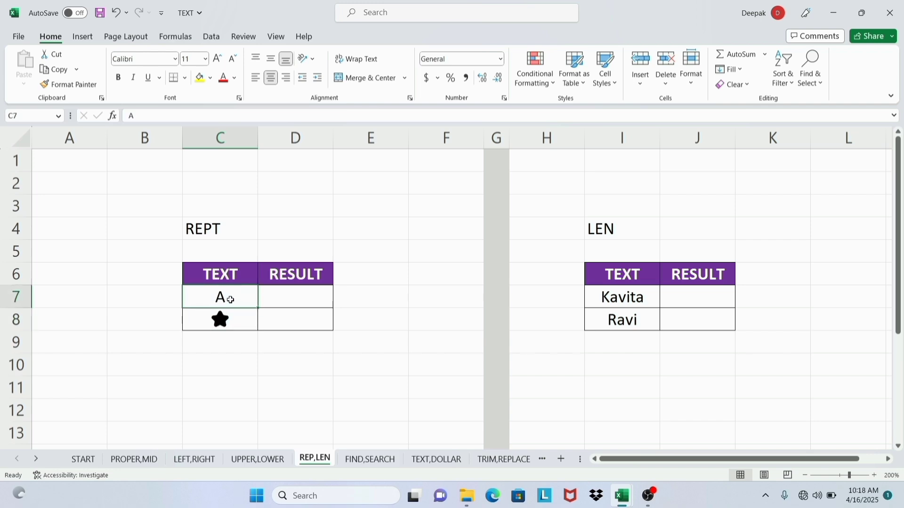
{"action": "left_click", "coordinate": [236, 226]}
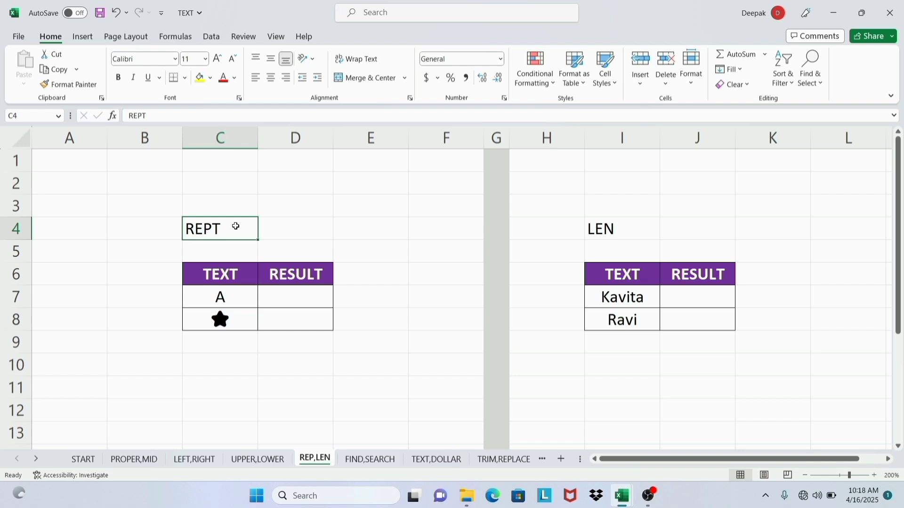
{"action": "left_click", "coordinate": [250, 293]}
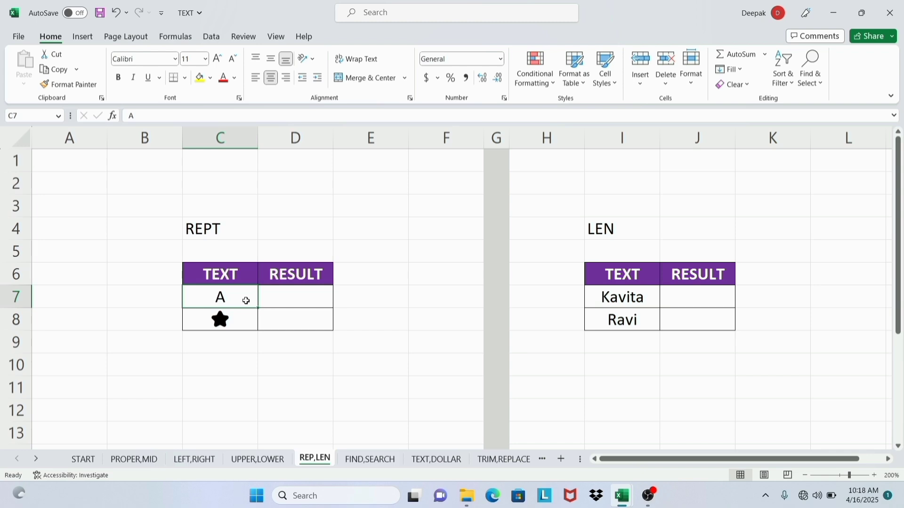
{"action": "left_click", "coordinate": [234, 229]}
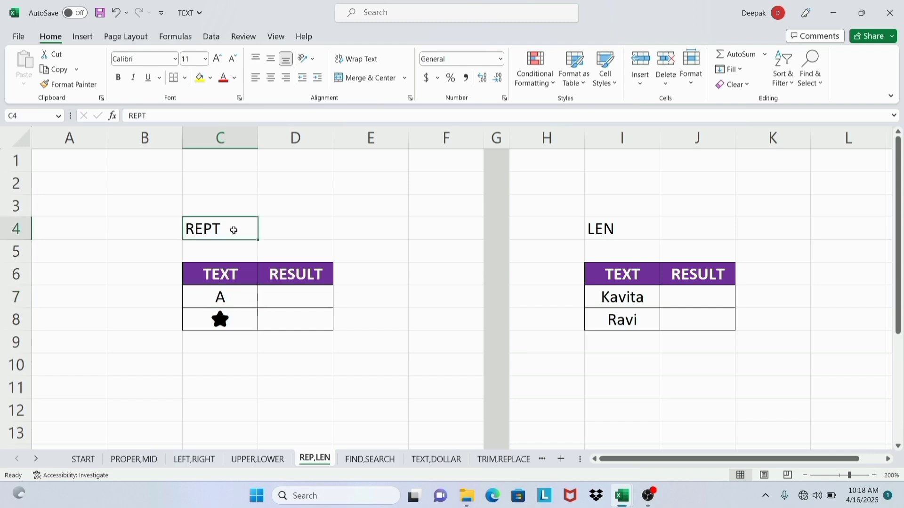
Step: Repeat the letter in C7 twice by entering =REPT(C7,2) in cell D7 of the REPT table
{"action": "left_click", "coordinate": [284, 297]}
{"action": "type", "text": "="}
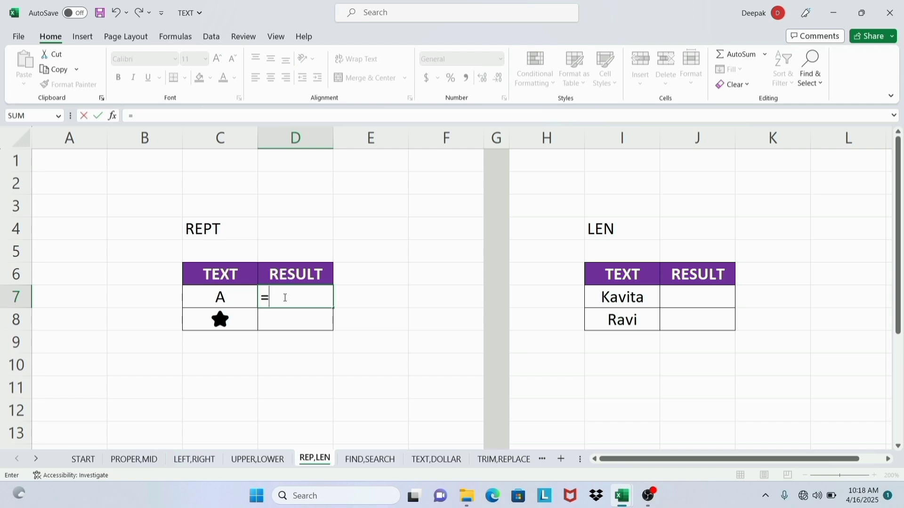
{"action": "type", "text": "rep"}
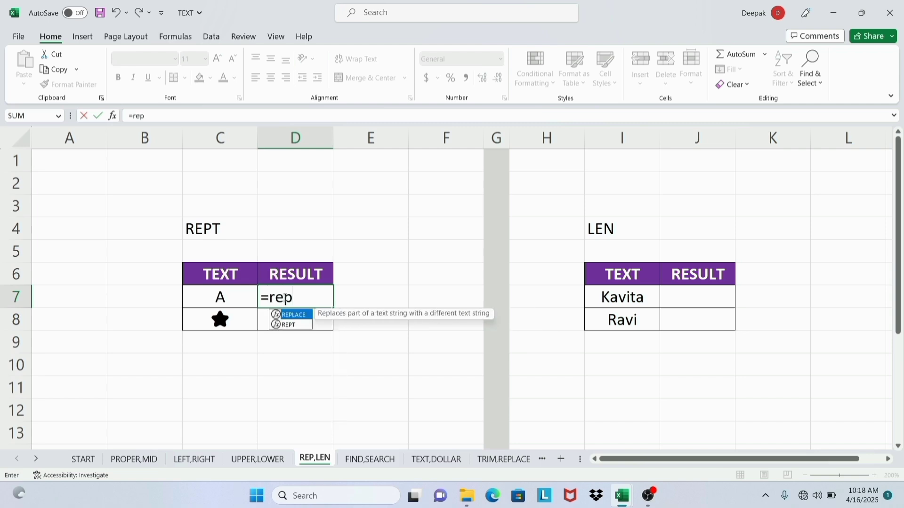
{"action": "key", "text": "Down"}
{"action": "key", "text": "Tab"}
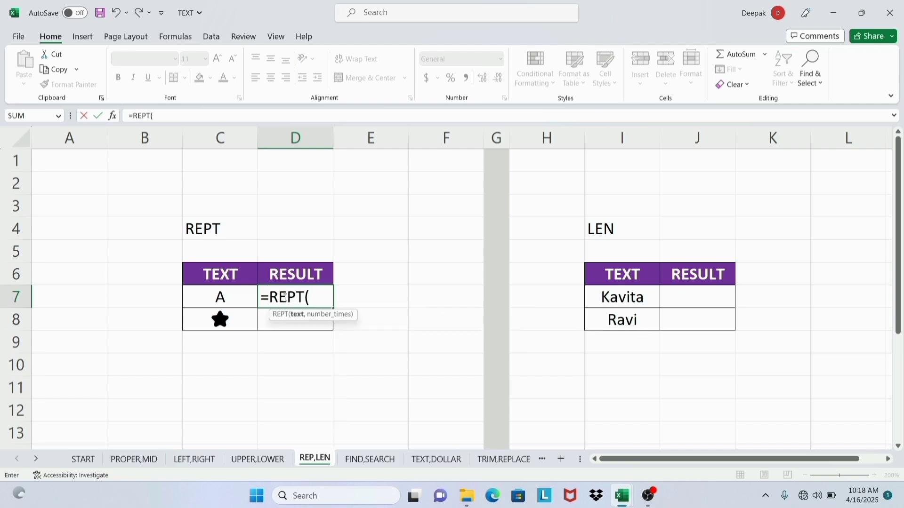
{"action": "left_click", "coordinate": [231, 298]}
{"action": "type", "text": ","}
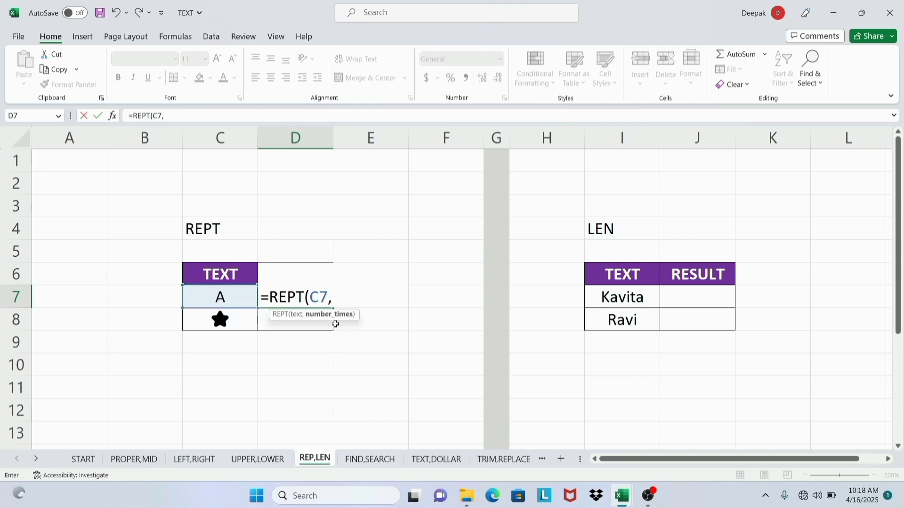
{"action": "type", "text": "2)"}
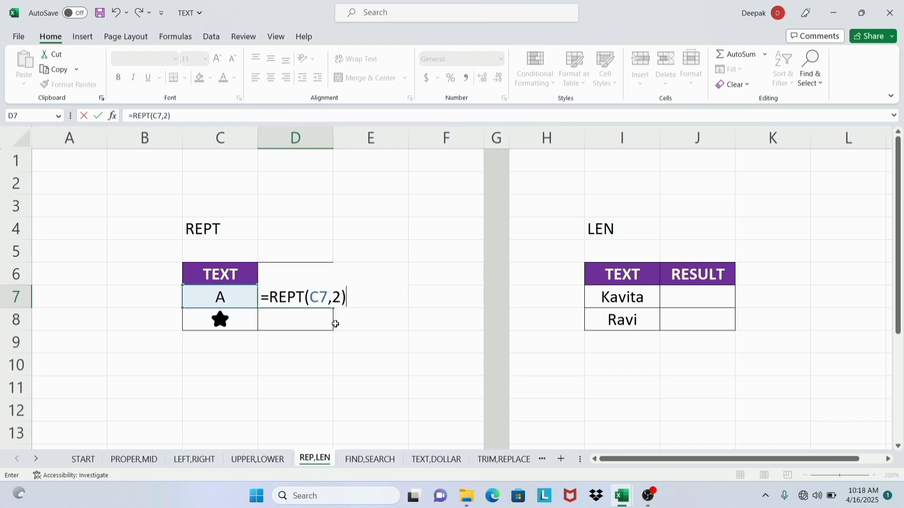
{"action": "key", "text": "Return"}
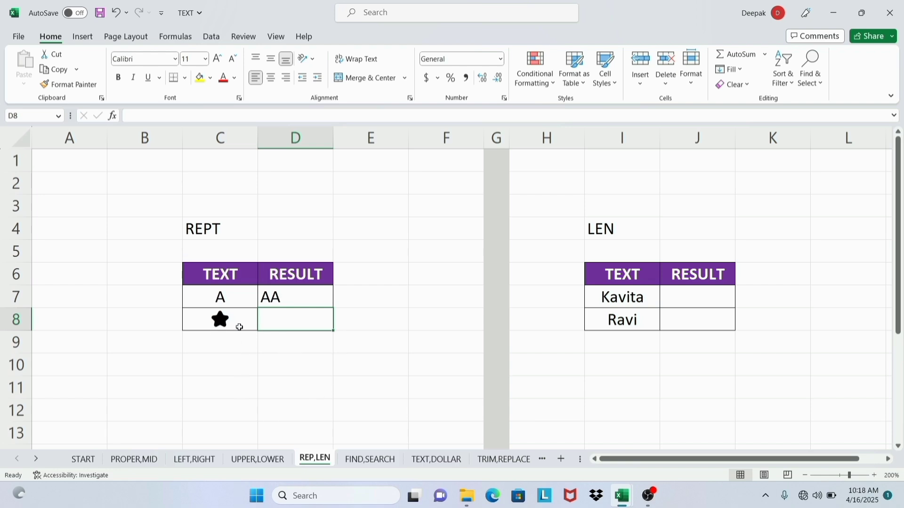
Step: Copy the REPT formula from D7 down to D8 and set the star's number of repetitions in D8 to 5
{"action": "left_click", "coordinate": [319, 300]}
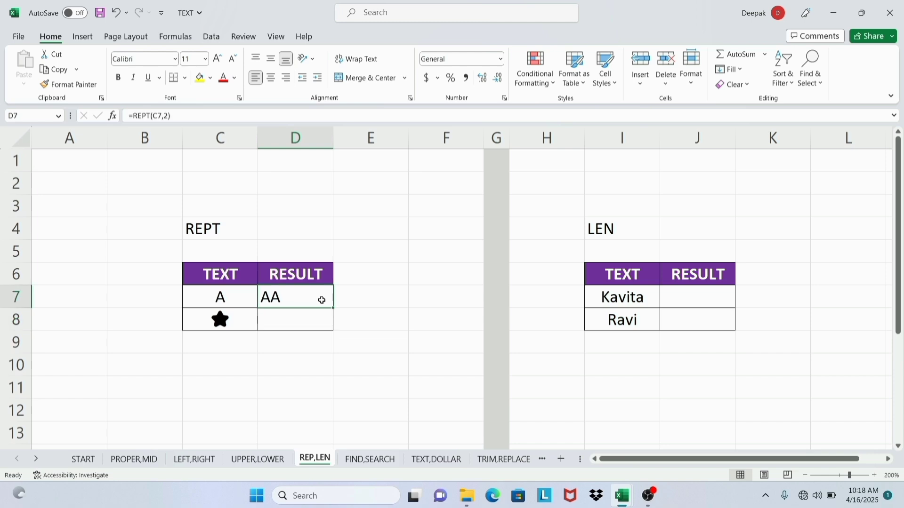
{"action": "left_click_drag", "start_coordinate": [334, 308], "coordinate": [336, 325]}
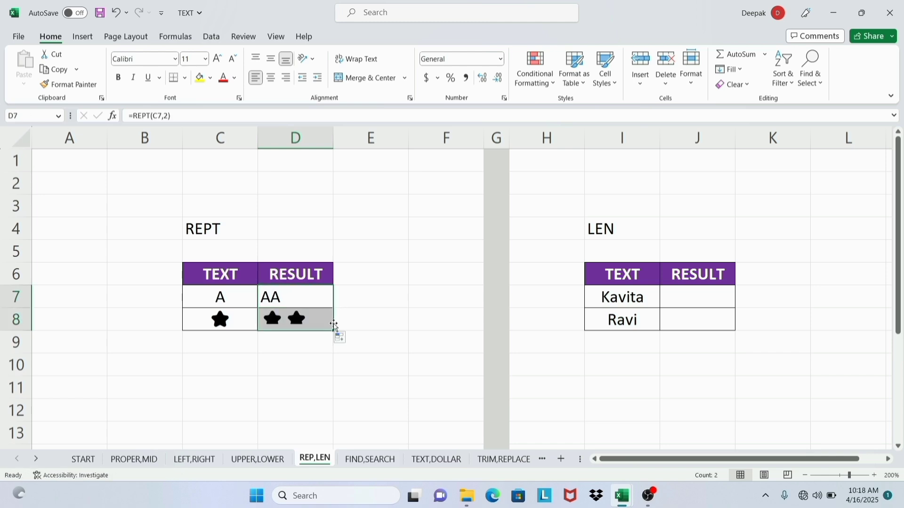
{"action": "double_click", "coordinate": [311, 320]}
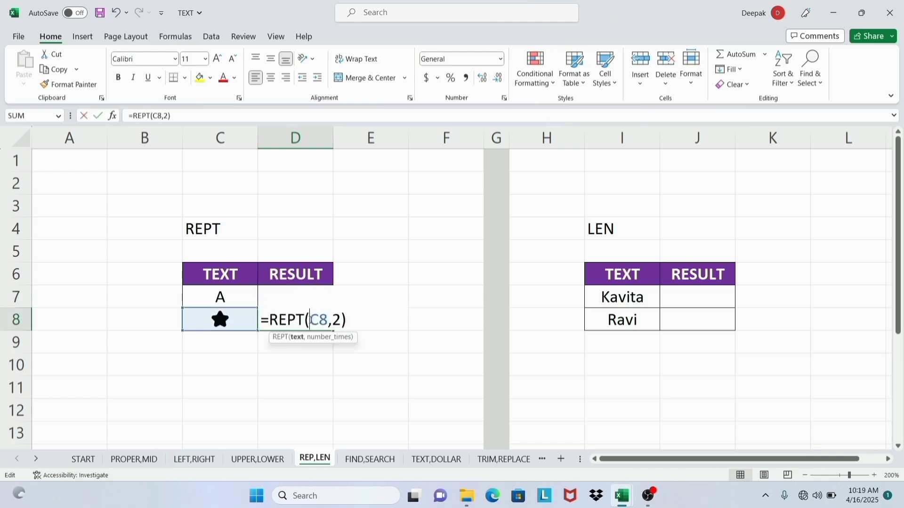
{"action": "left_click", "coordinate": [344, 321]}
{"action": "key", "text": "BackSpace"}
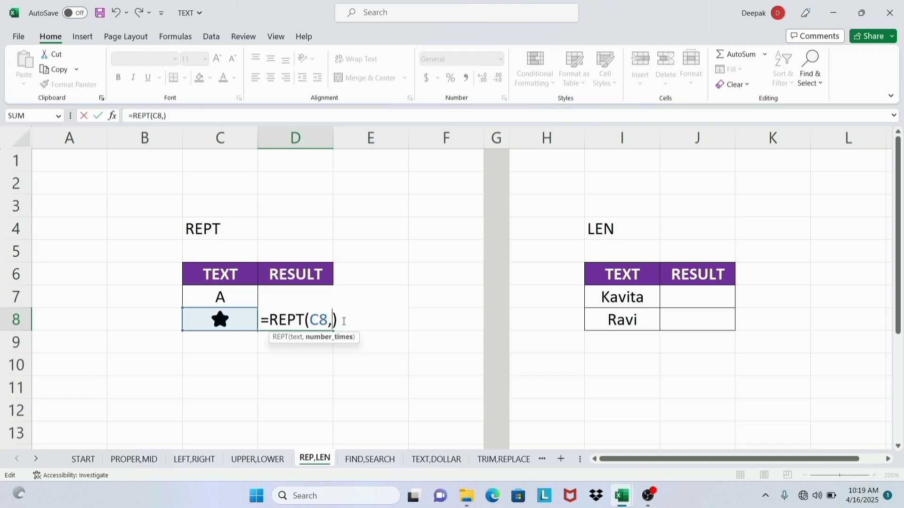
{"action": "type", "text": "5"}
{"action": "key", "text": "Return"}
{"action": "left_click", "coordinate": [385, 365]}
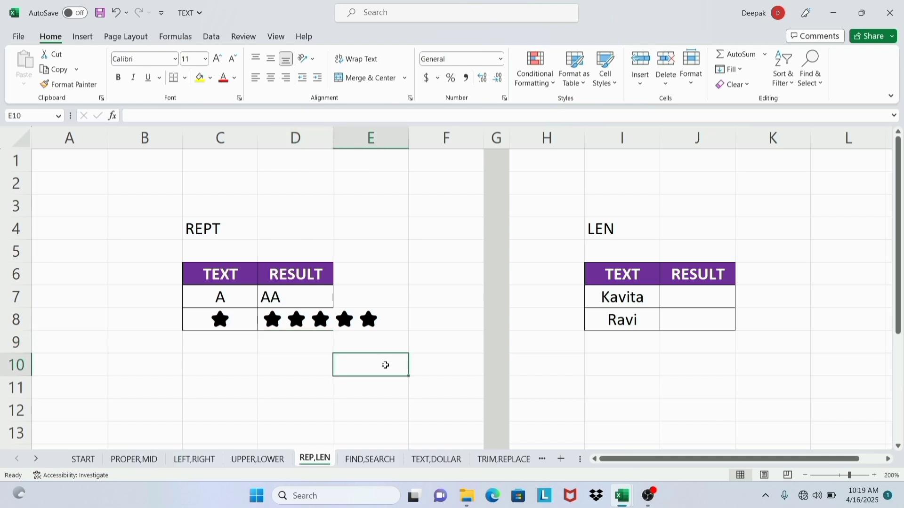
{"action": "left_click", "coordinate": [241, 319]}
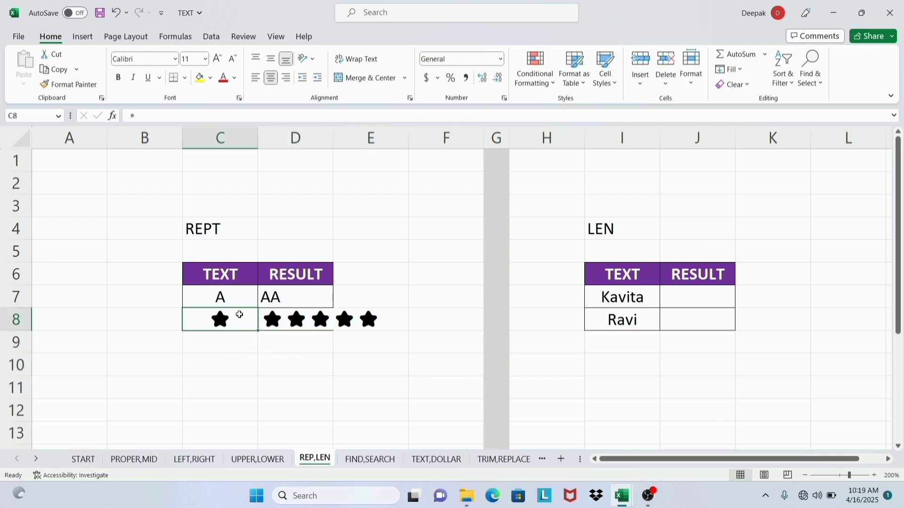
{"action": "left_click", "coordinate": [363, 363]}
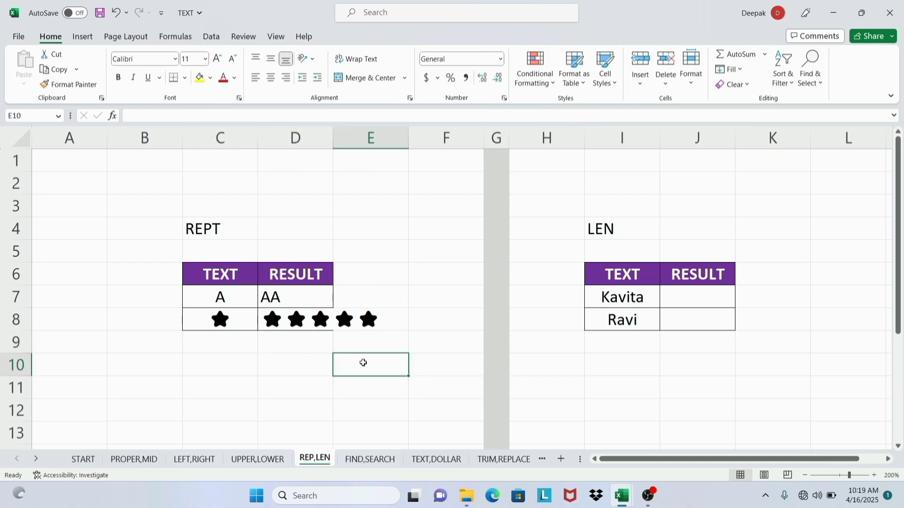
{"action": "left_click", "coordinate": [473, 178]}
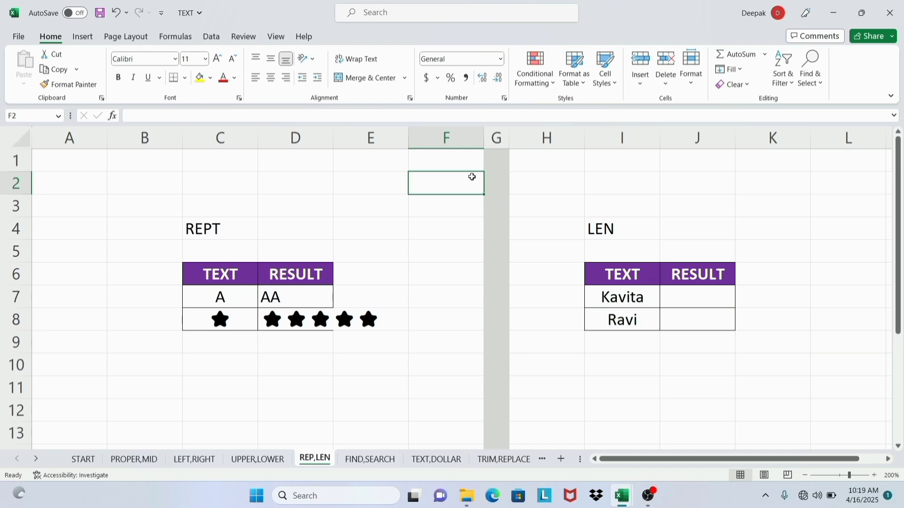
{"action": "left_click", "coordinate": [643, 231]}
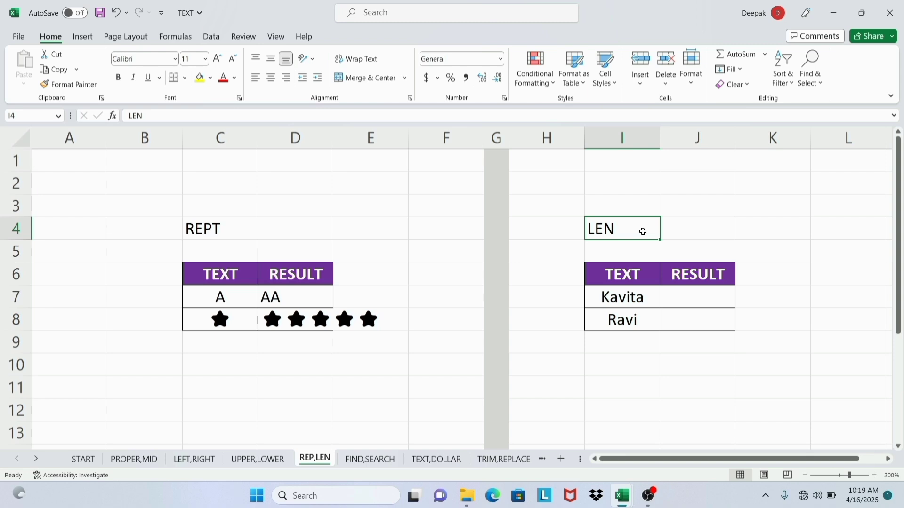
{"action": "left_click", "coordinate": [618, 299]}
{"action": "left_click", "coordinate": [620, 320]}
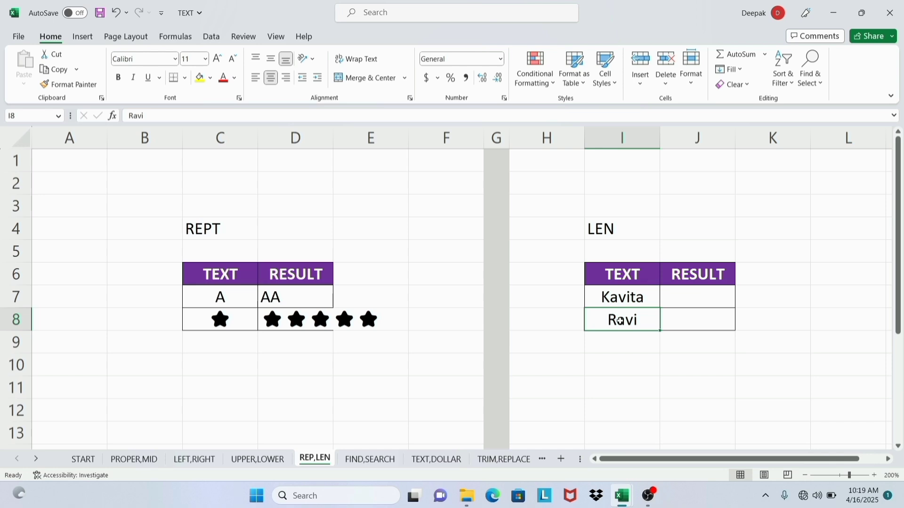
{"action": "left_click", "coordinate": [619, 372]}
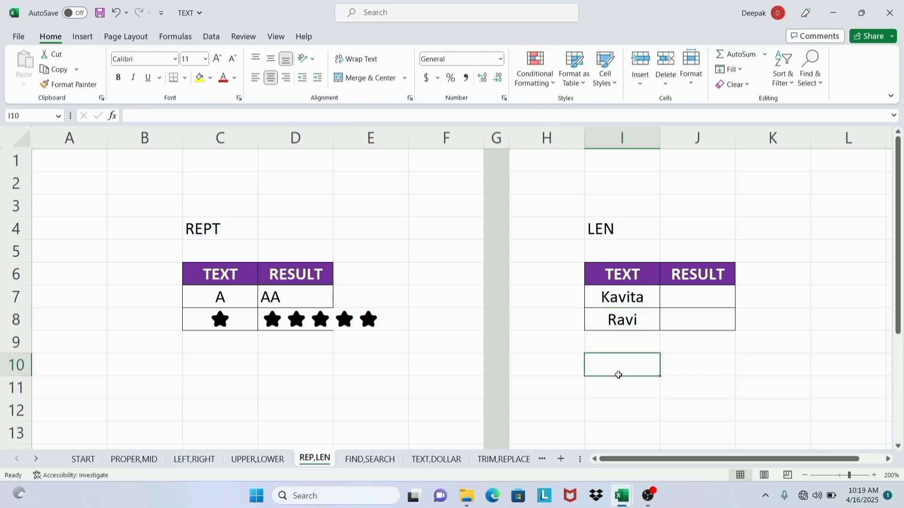
{"action": "left_click", "coordinate": [614, 302]}
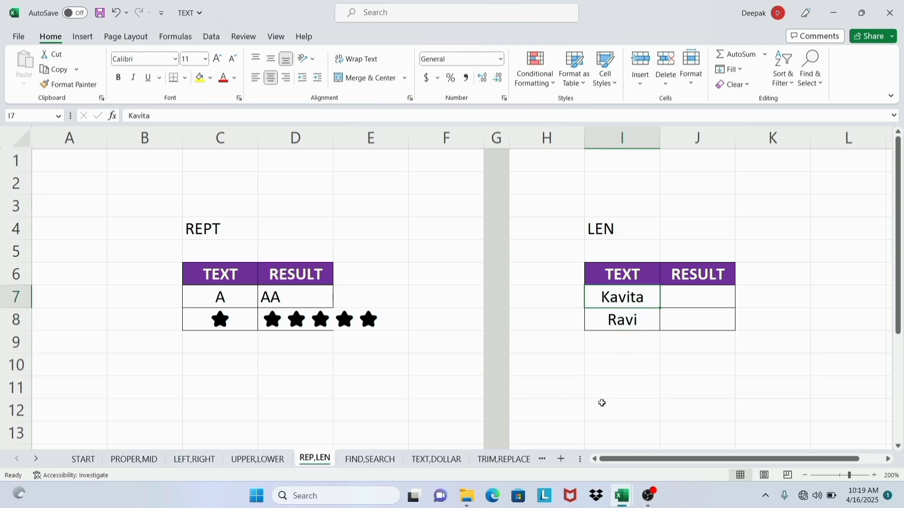
{"action": "left_click", "coordinate": [612, 231]}
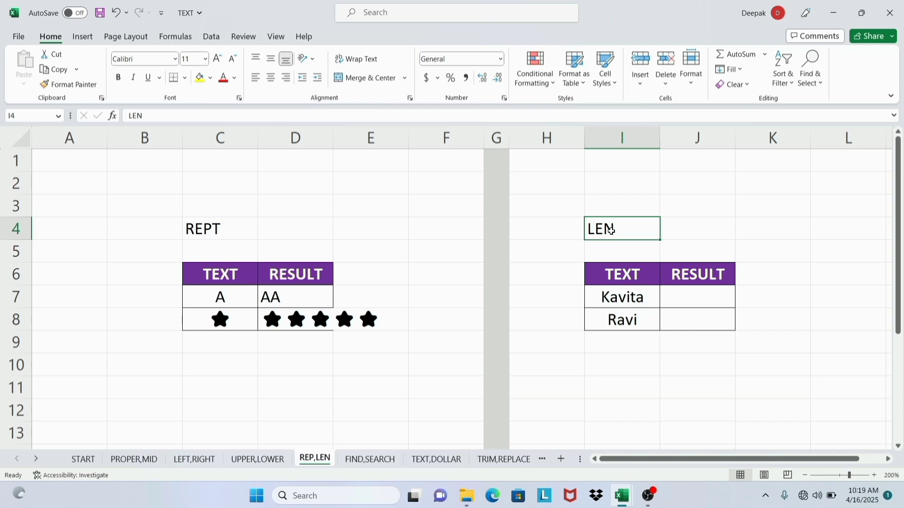
{"action": "left_click", "coordinate": [836, 207]}
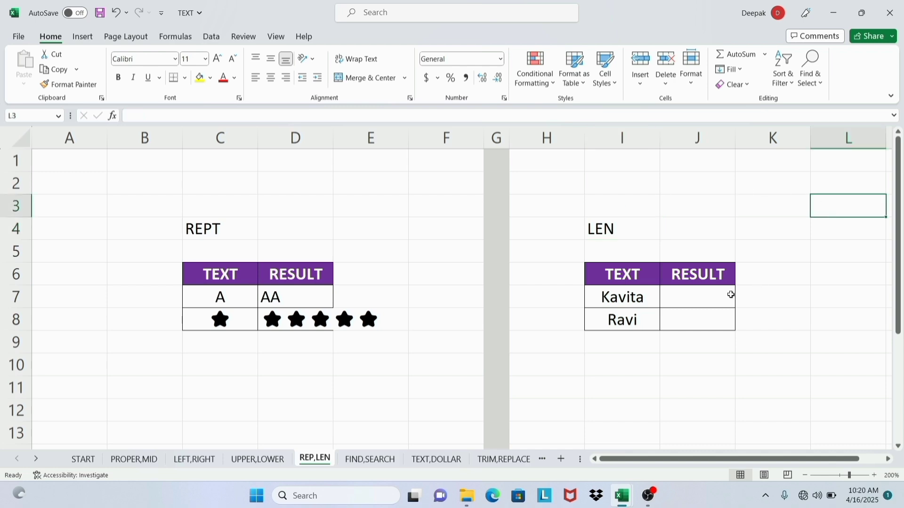
Step: Count the characters of the text in I7 by entering =LEN(I7) in cell J7 of the LEN table
{"action": "left_click", "coordinate": [707, 298]}
{"action": "type", "text": "="}
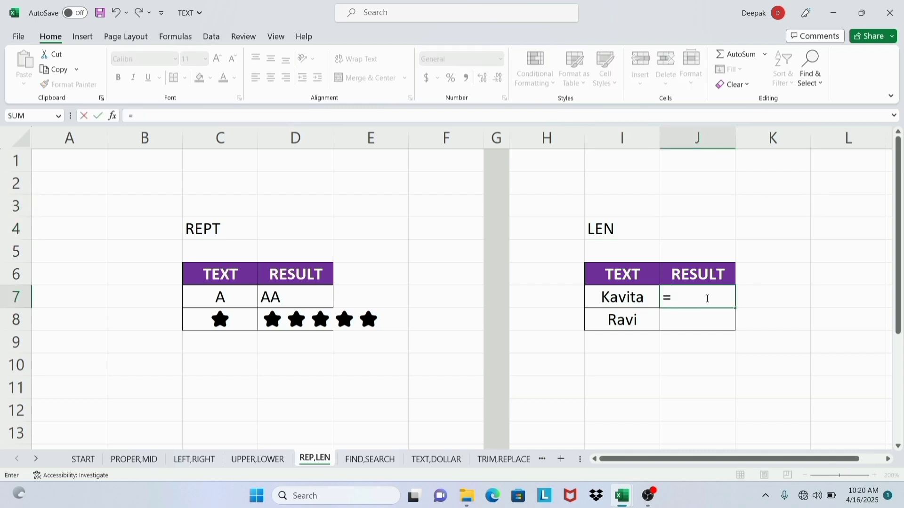
{"action": "type", "text": "len"}
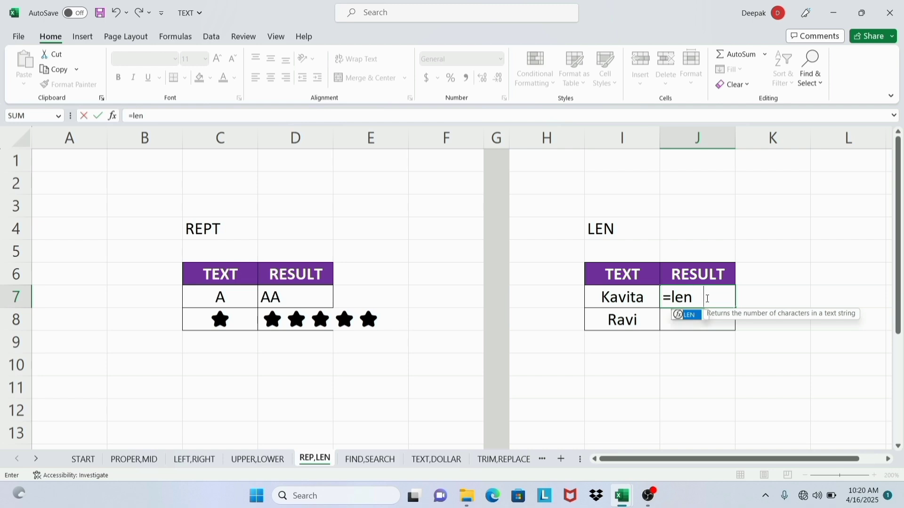
{"action": "key", "text": "Tab"}
{"action": "left_click", "coordinate": [624, 302]}
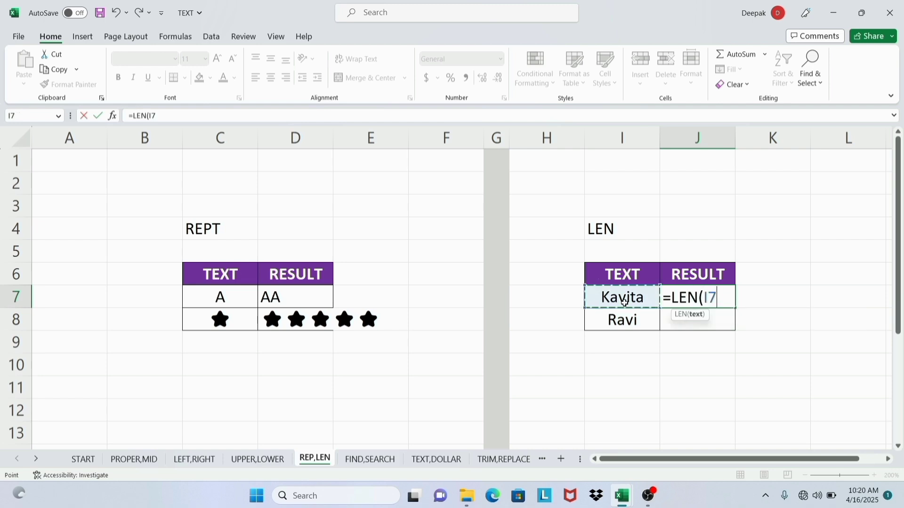
{"action": "type", "text": ")"}
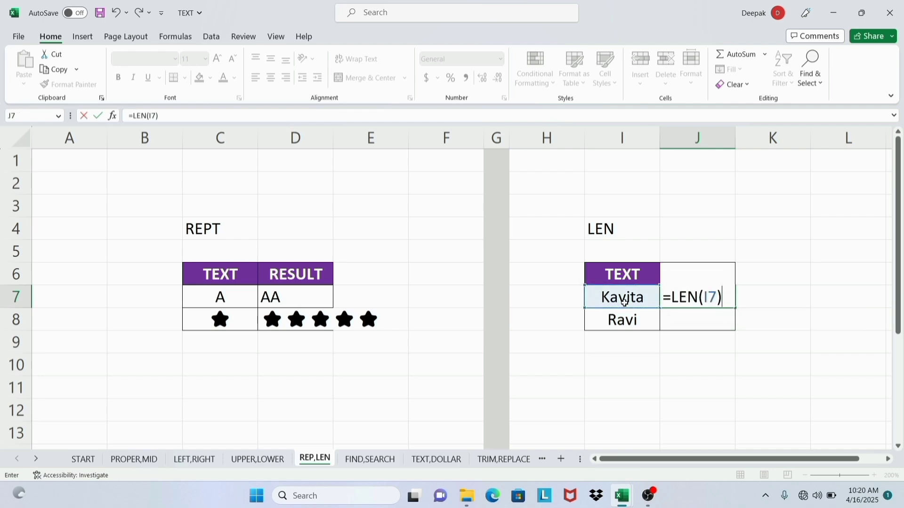
{"action": "key", "text": "Return"}
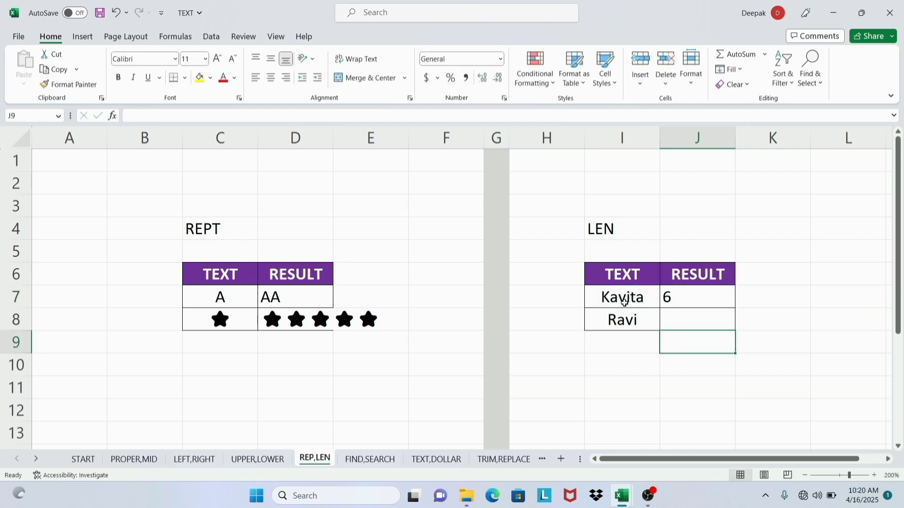
Step: Copy the LEN formula from J7 down to J8 and check it against the text in I8
{"action": "left_click", "coordinate": [726, 298]}
{"action": "left_click", "coordinate": [614, 303]}
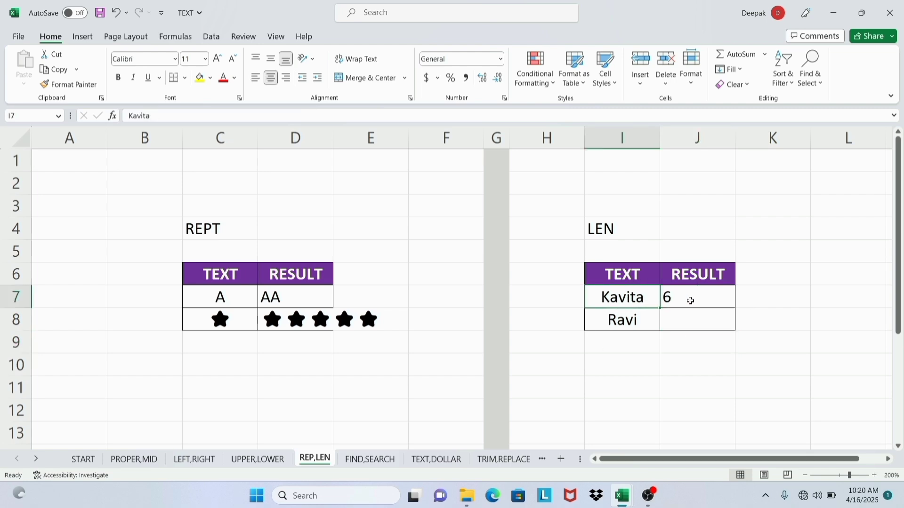
{"action": "left_click", "coordinate": [720, 299]}
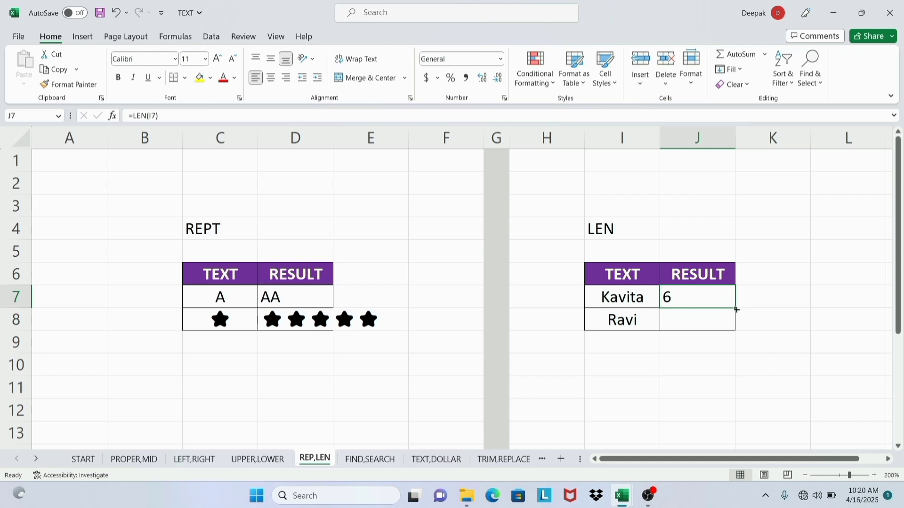
{"action": "left_click_drag", "start_coordinate": [735, 308], "coordinate": [735, 331]}
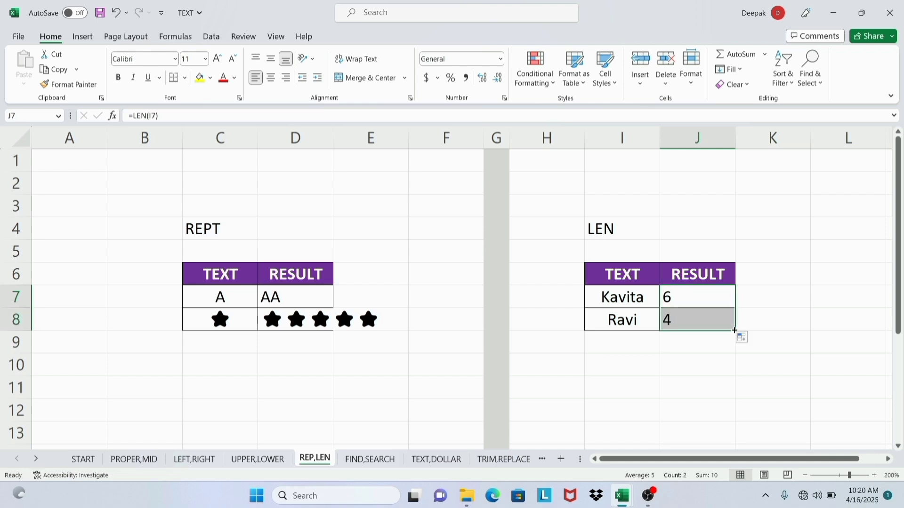
{"action": "left_click", "coordinate": [624, 392]}
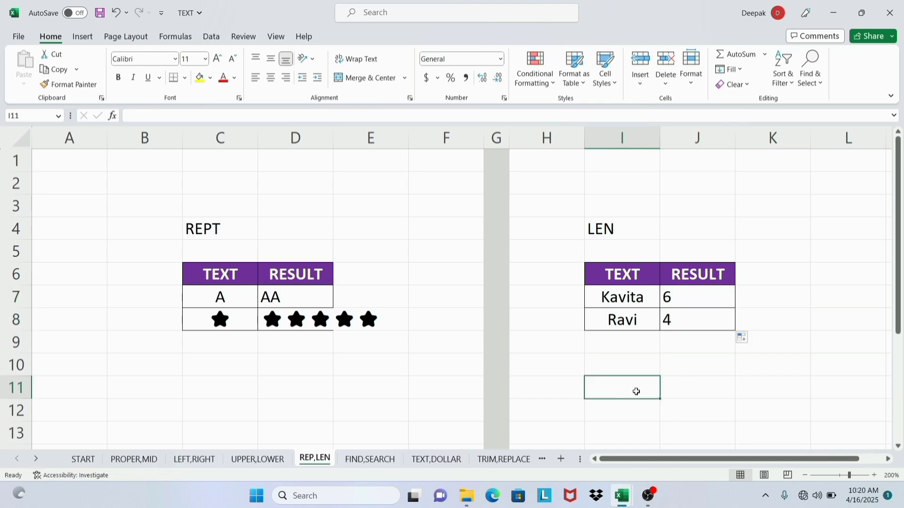
{"action": "left_click", "coordinate": [625, 318]}
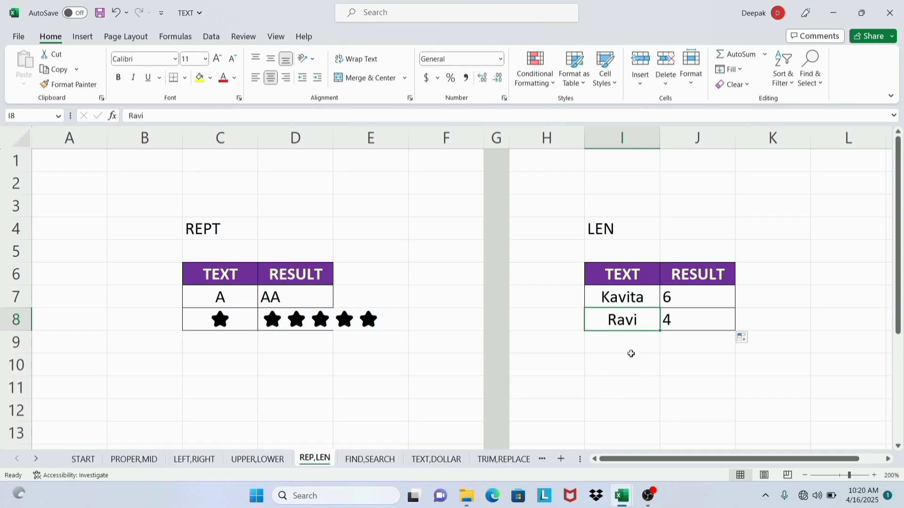
{"action": "left_click", "coordinate": [678, 325]}
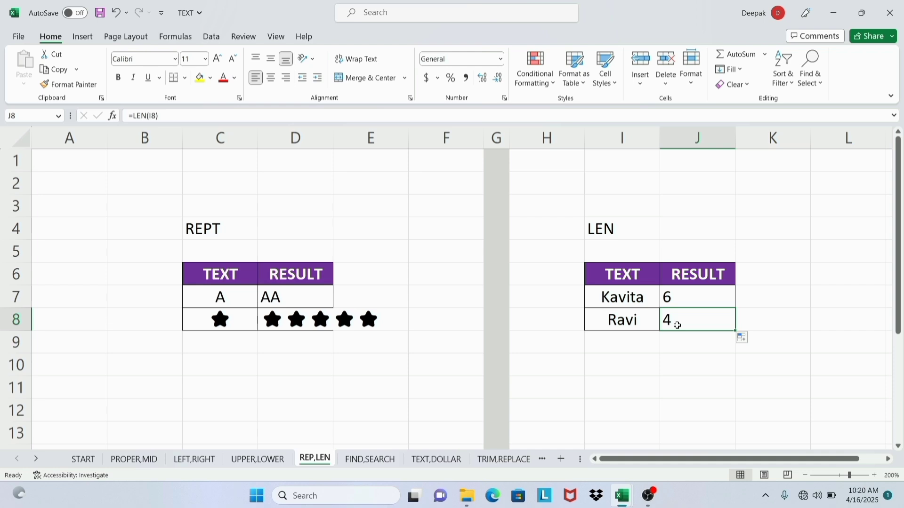
{"action": "left_click", "coordinate": [628, 225]}
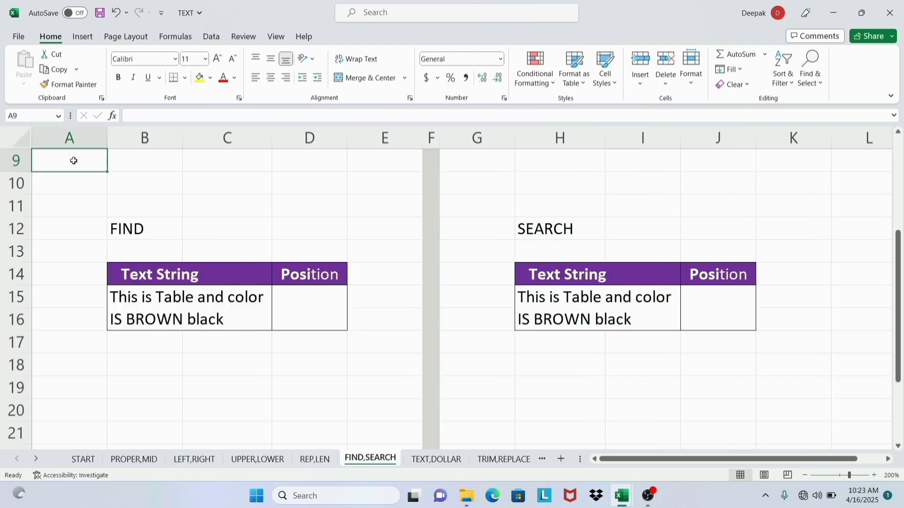
Step: Find the position of "color" in the text string by entering =FIND("color",B15,1) in cell D15 of the FIND table
{"action": "left_click", "coordinate": [149, 230]}
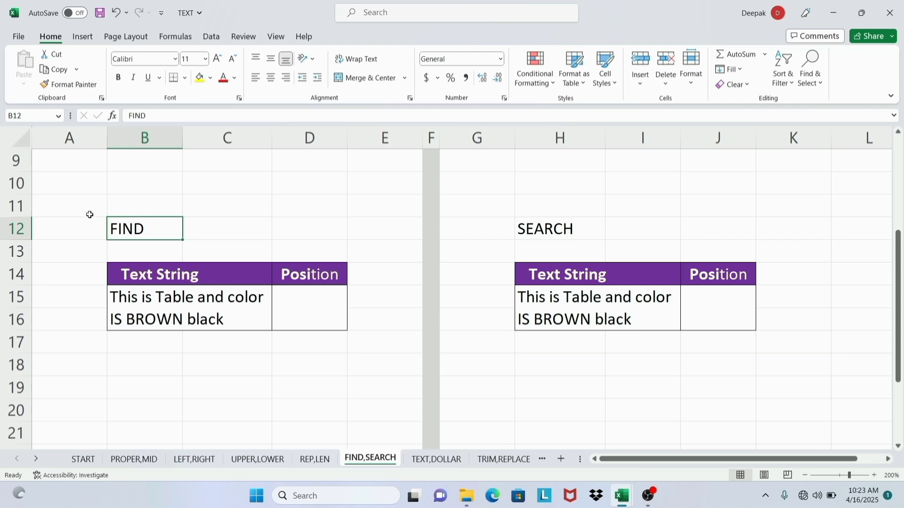
{"action": "left_click", "coordinate": [121, 369]}
{"action": "left_click", "coordinate": [156, 313]}
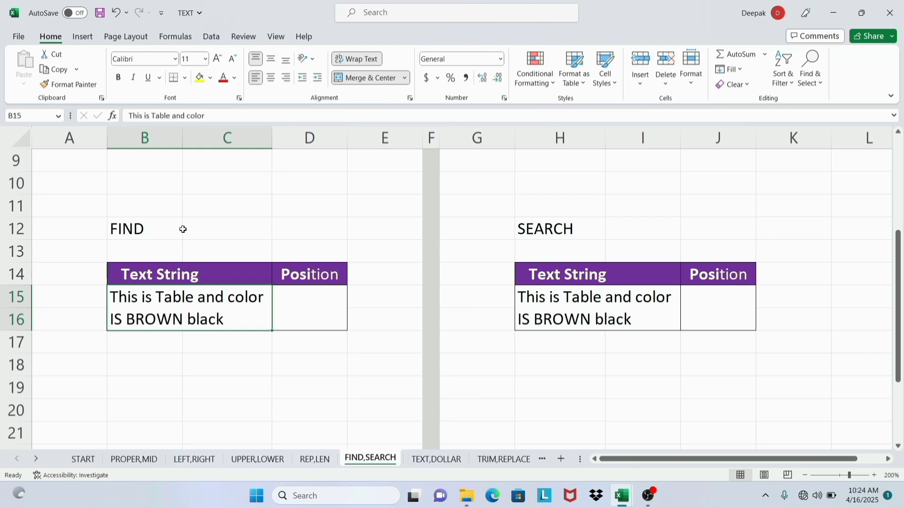
{"action": "left_click", "coordinate": [313, 309]}
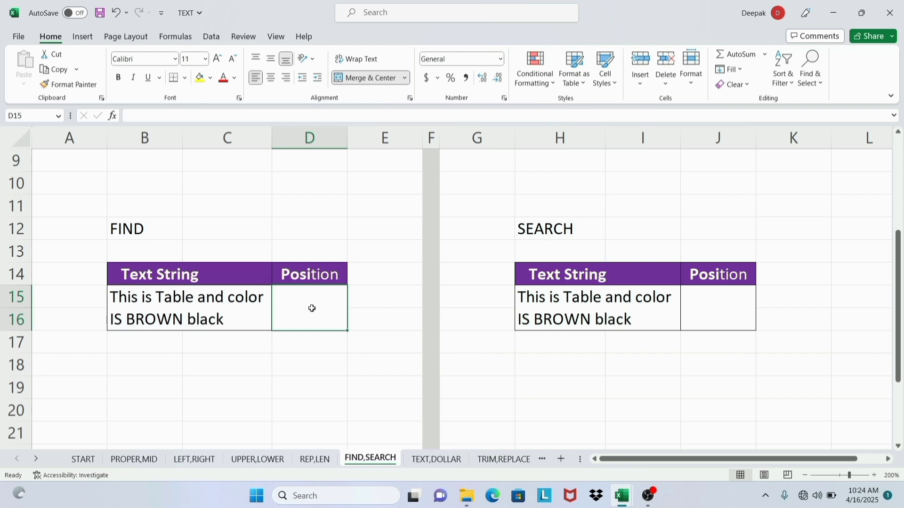
{"action": "type", "text": "=fin"}
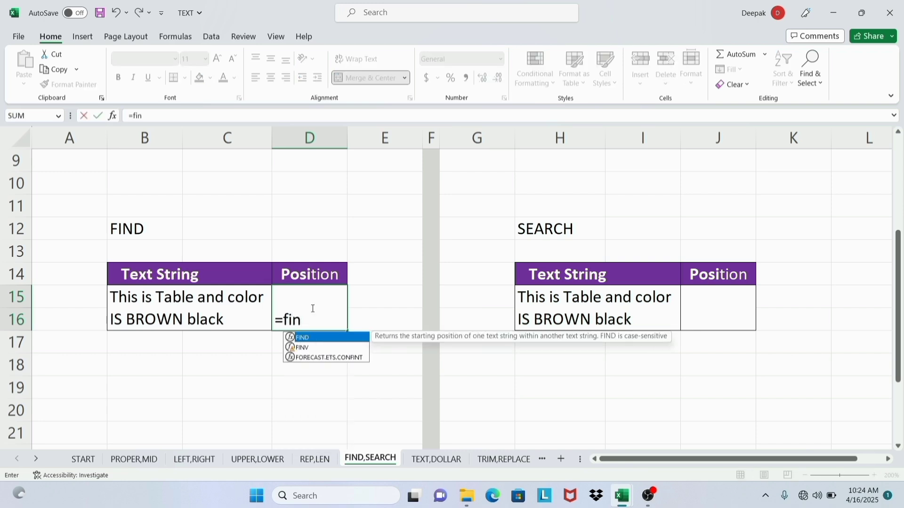
{"action": "key", "text": "Tab"}
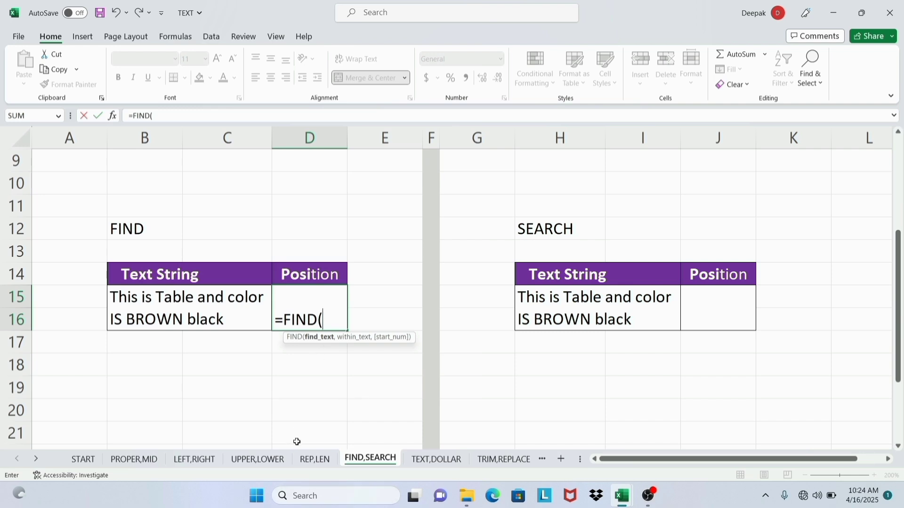
{"action": "type", "text": "\"color"}
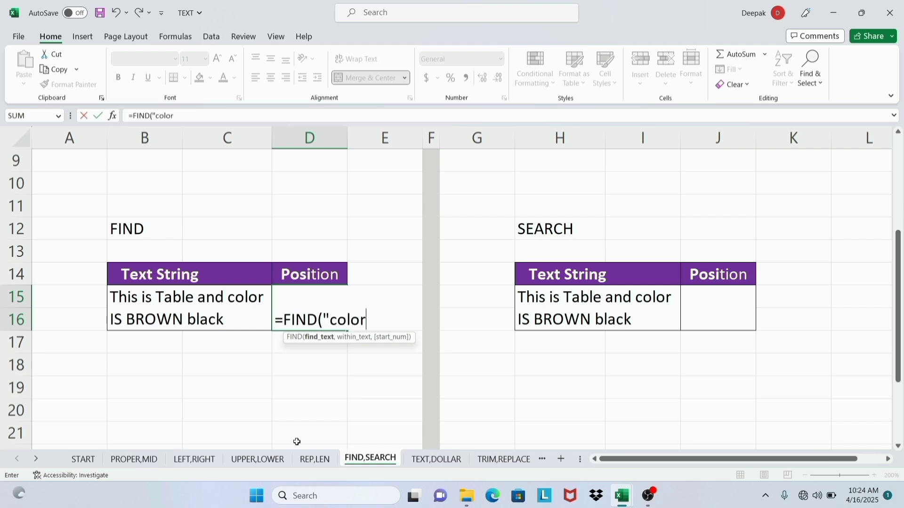
{"action": "type", "text": "\","}
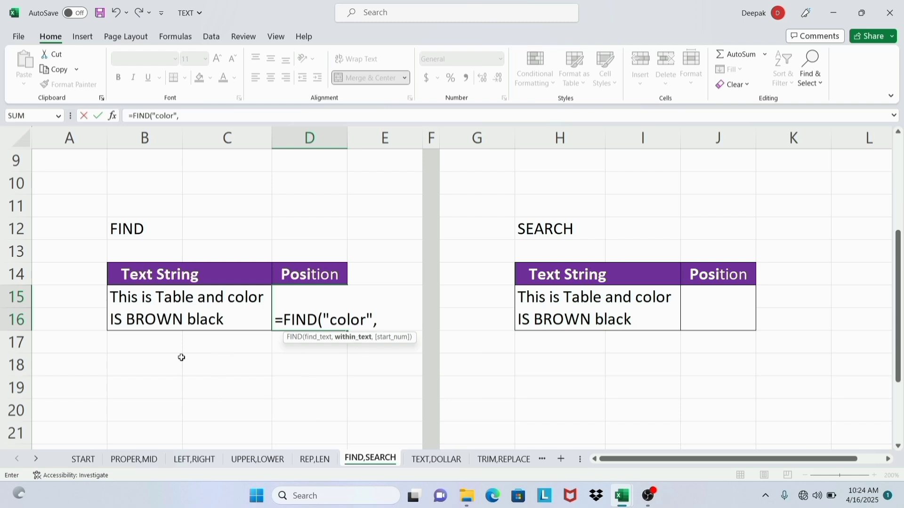
{"action": "left_click", "coordinate": [174, 316]}
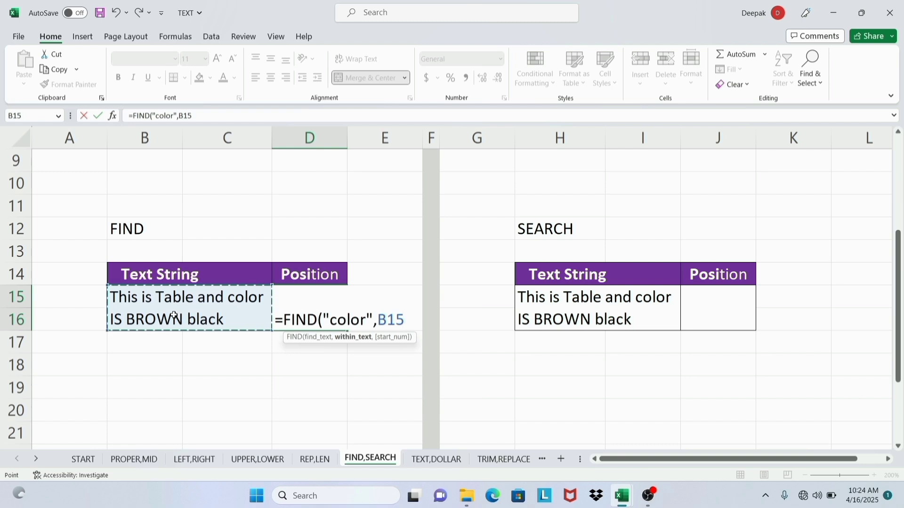
{"action": "type", "text": ","}
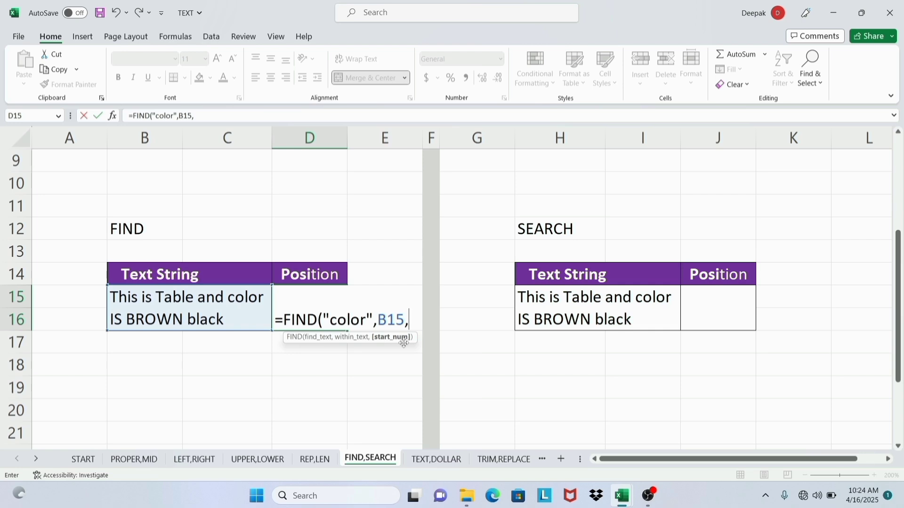
{"action": "type", "text": "1)"}
{"action": "key", "text": "Return"}
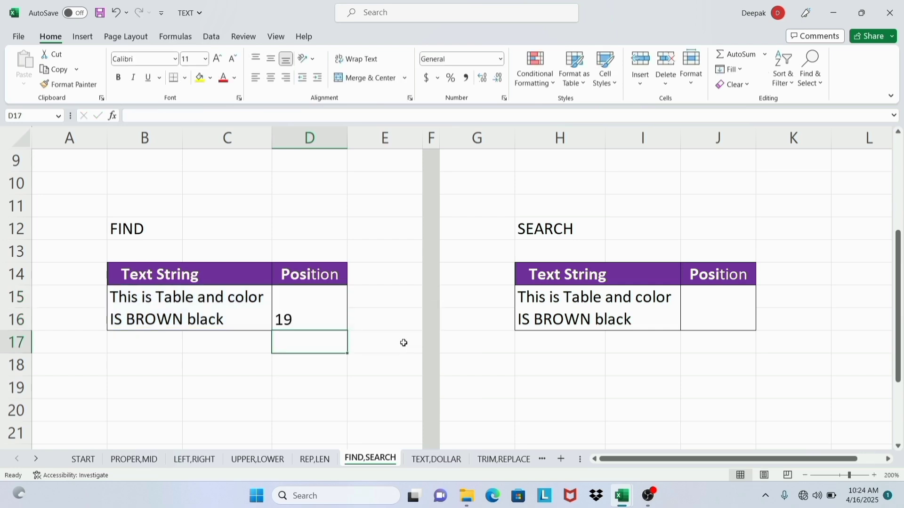
Step: Review the FIND formula in D15 and its search text against the text string in B15
{"action": "left_click", "coordinate": [325, 311]}
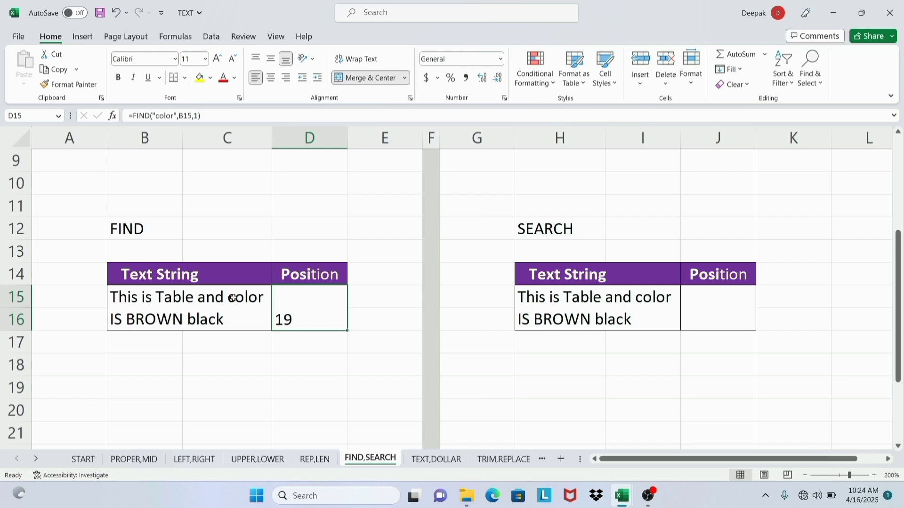
{"action": "left_click", "coordinate": [231, 298]}
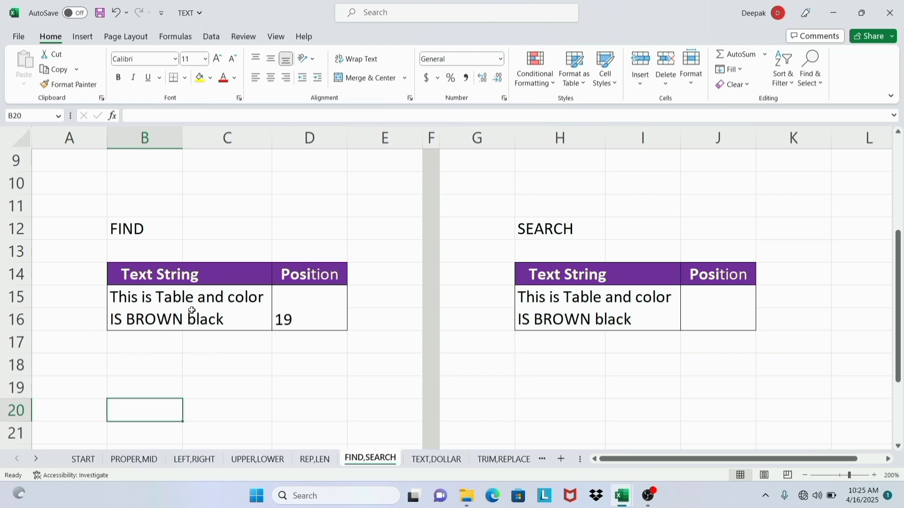
{"action": "double_click", "coordinate": [288, 309]}
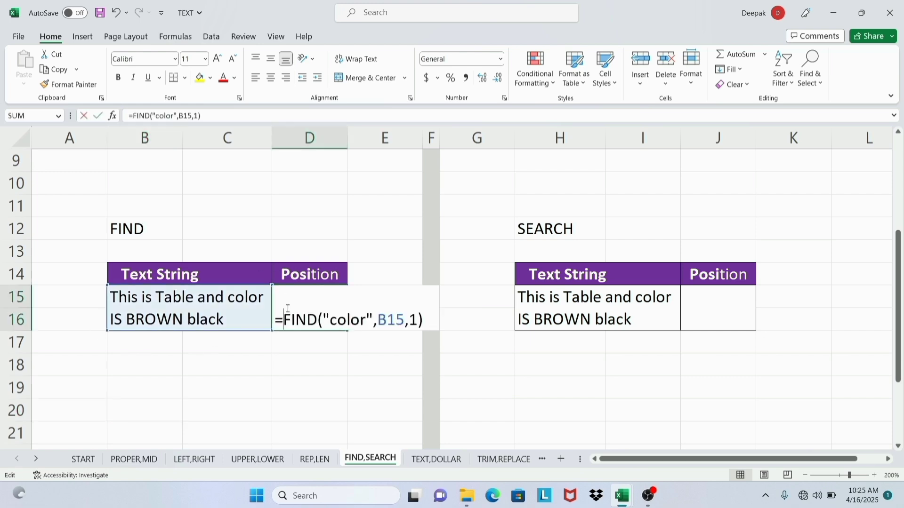
{"action": "left_click_drag", "start_coordinate": [364, 320], "coordinate": [331, 322]}
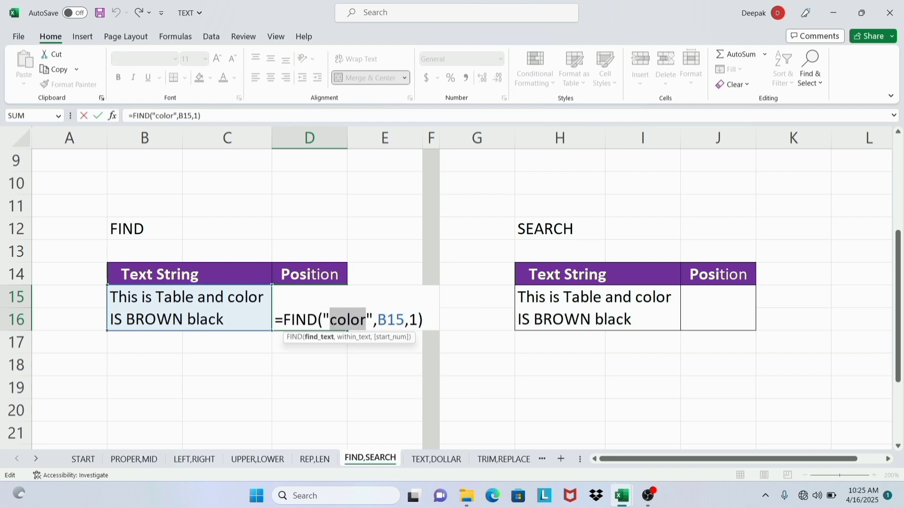
{"action": "key", "text": "Return"}
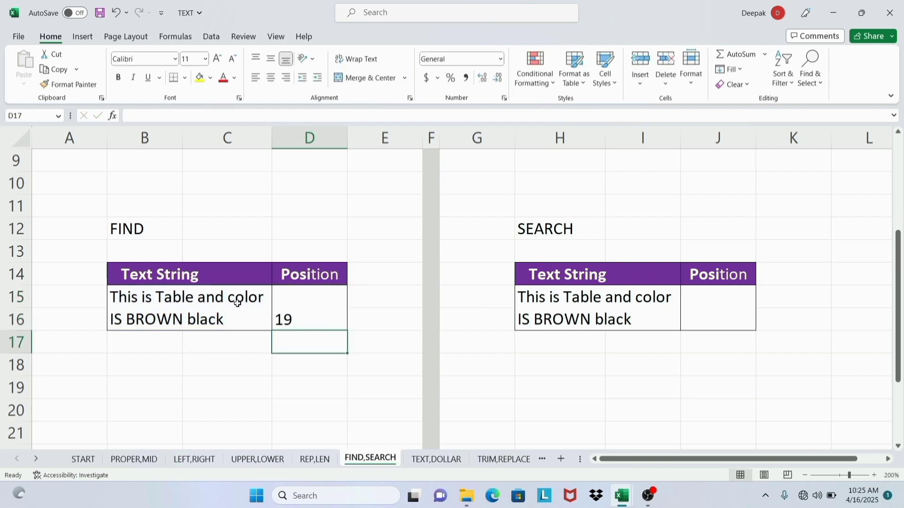
Step: Try the FIND formula in D15 with the capitalised search text "Color" to test case sensitivity
{"action": "double_click", "coordinate": [317, 317]}
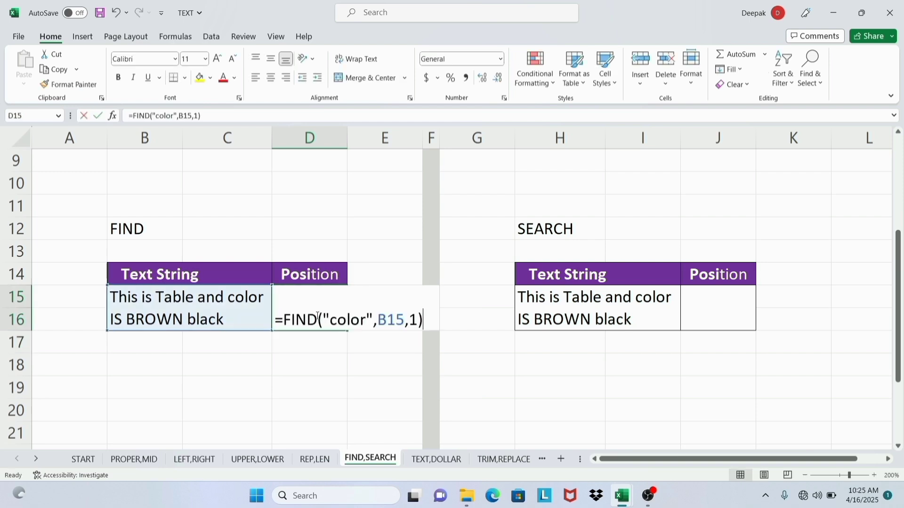
{"action": "left_click", "coordinate": [339, 321]}
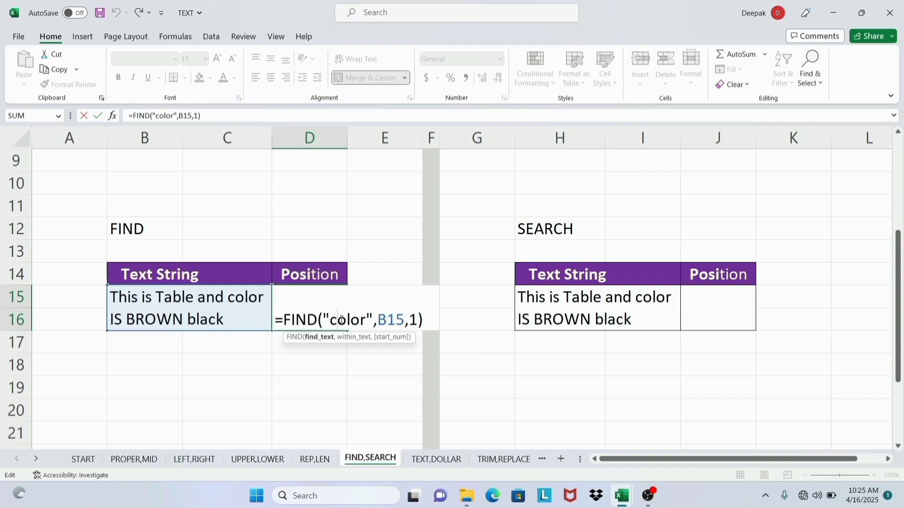
{"action": "key", "text": "BackSpace"}
{"action": "type", "text": "C"}
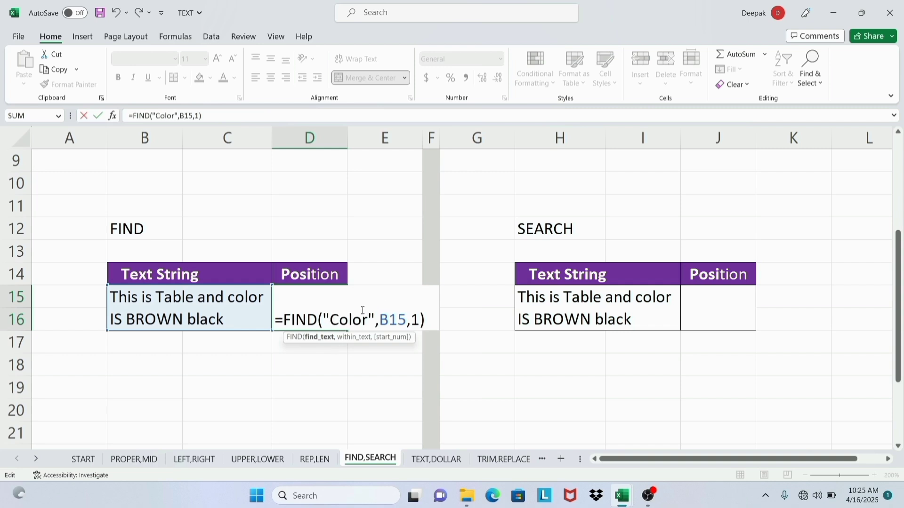
{"action": "key", "text": "Return"}
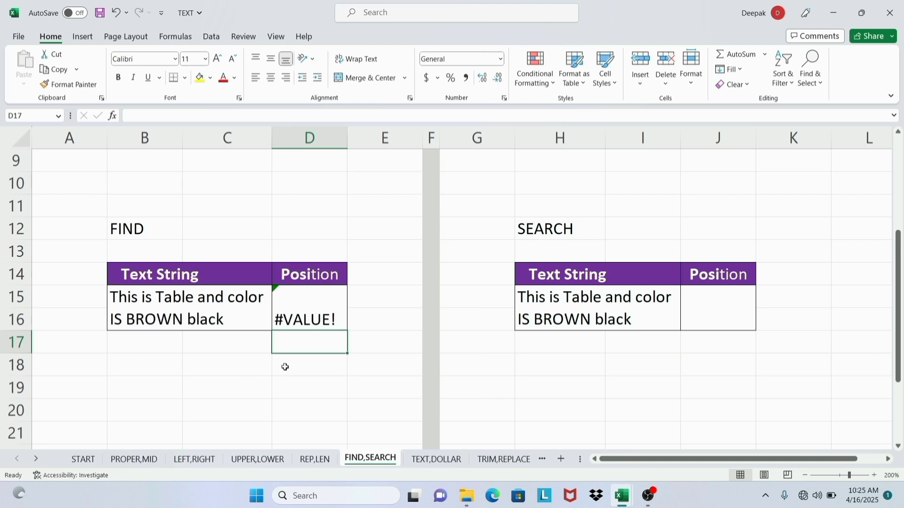
{"action": "left_click", "coordinate": [322, 322]}
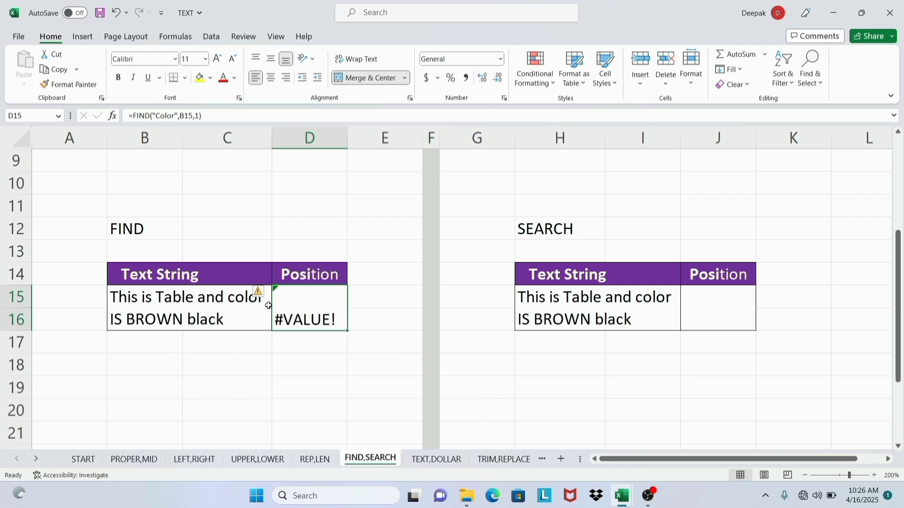
Step: Restore the search text of the FIND formula in D15 to lowercase "color"
{"action": "double_click", "coordinate": [327, 300]}
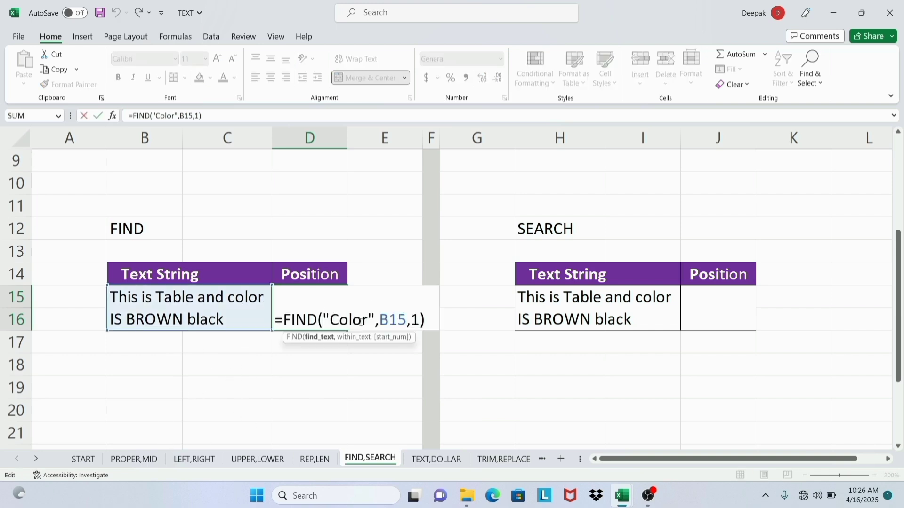
{"action": "left_click", "coordinate": [339, 319]}
{"action": "key", "text": "BackSpace"}
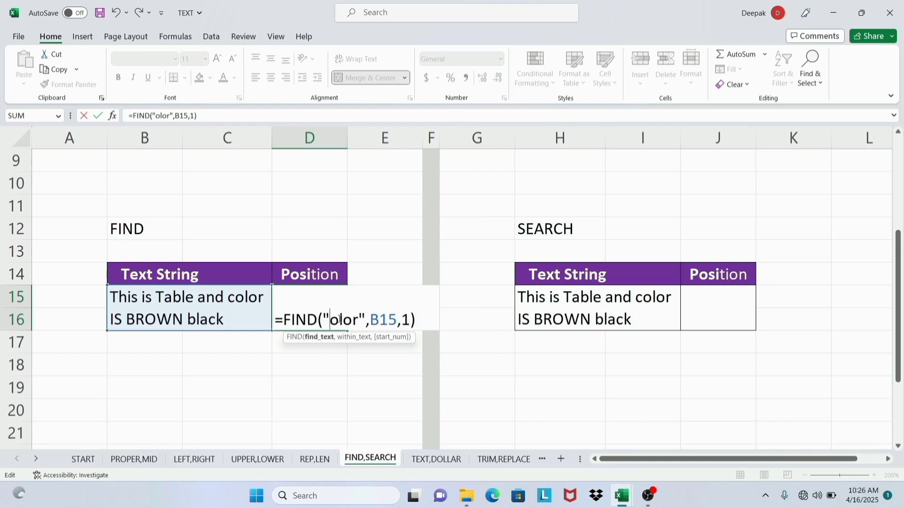
{"action": "type", "text": "c"}
{"action": "key", "text": "Return"}
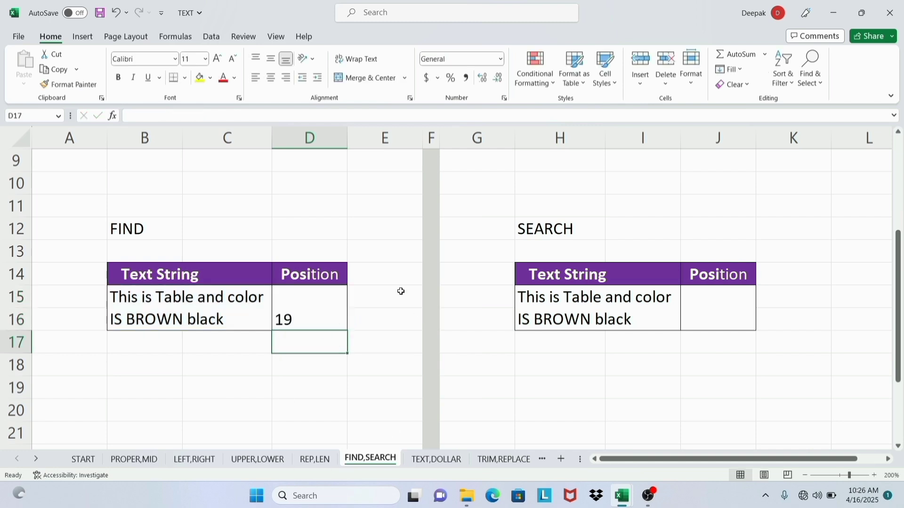
Step: Compare the FIND formula in D15 and its table with the neighbouring SEARCH table
{"action": "left_click", "coordinate": [322, 315]}
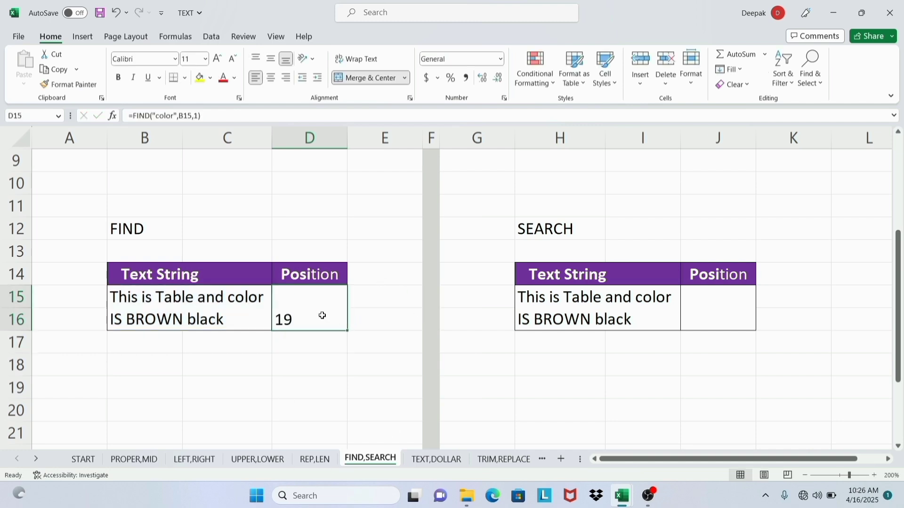
{"action": "left_click", "coordinate": [158, 231]}
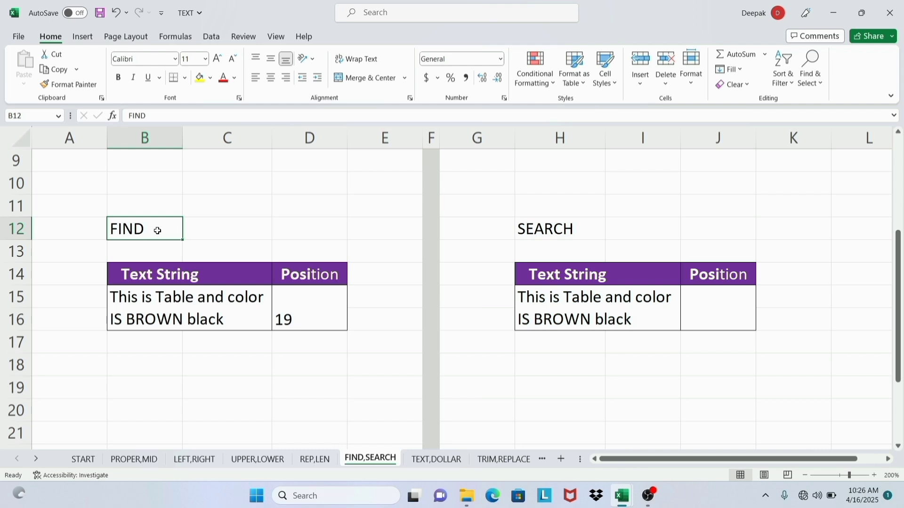
{"action": "left_click", "coordinate": [385, 160]}
{"action": "left_click", "coordinate": [478, 158]}
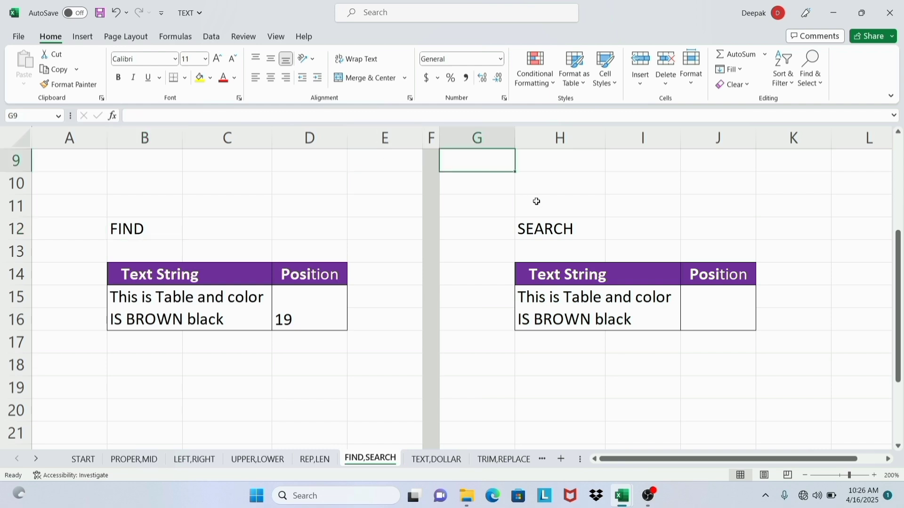
{"action": "left_click", "coordinate": [569, 224]}
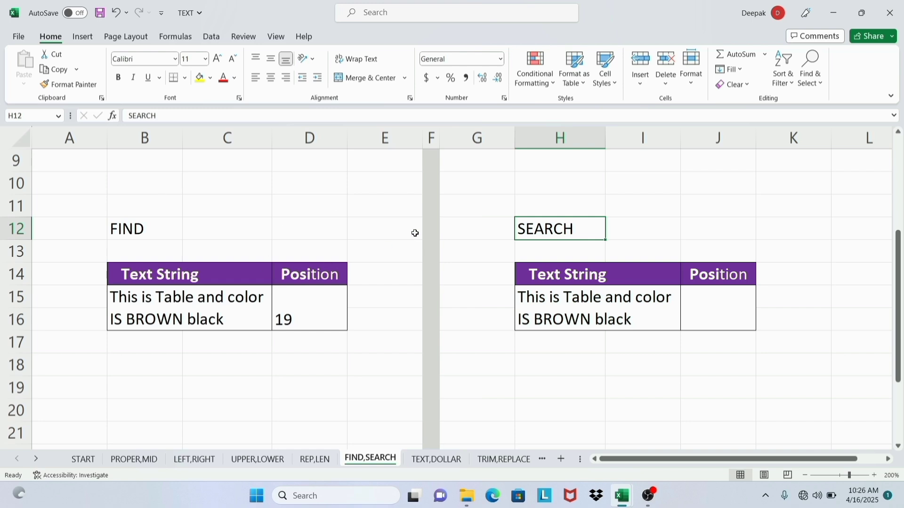
{"action": "left_click", "coordinate": [493, 177]}
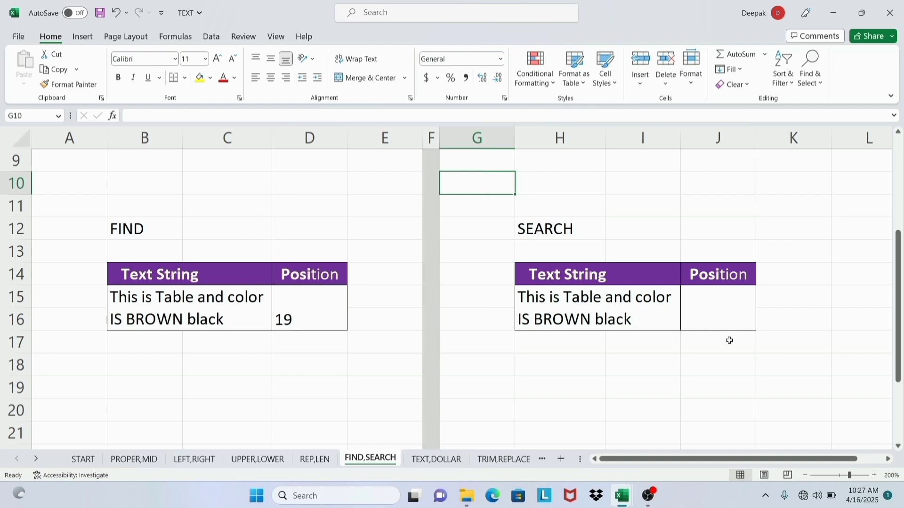
Step: Find the position of "color" in the SEARCH table's text string by entering =SEARCH("color",H15,1) in cell J15
{"action": "left_click", "coordinate": [721, 316]}
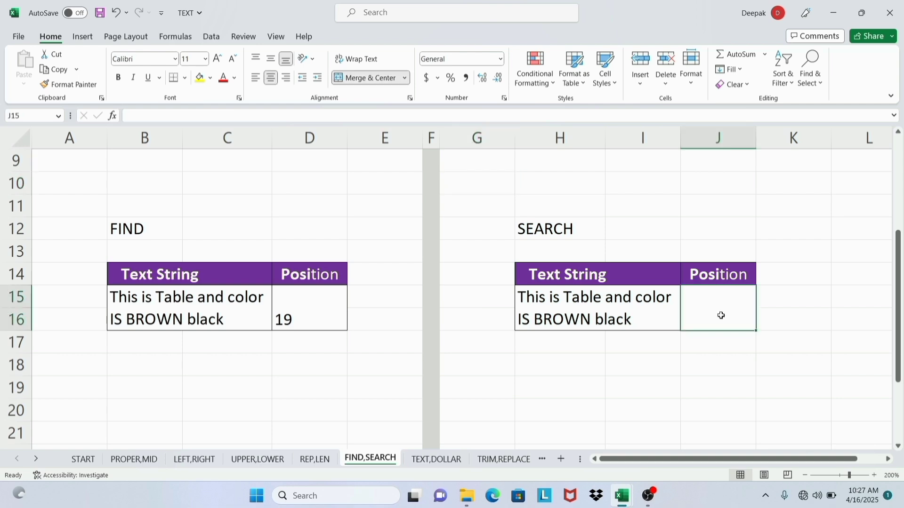
{"action": "type", "text": "=ser"}
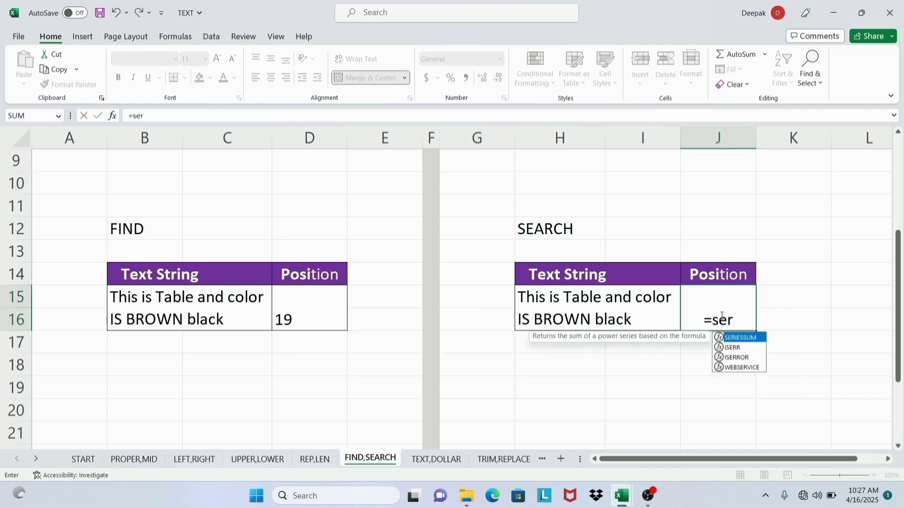
{"action": "type", "text": "c"}
{"action": "key", "text": "BackSpace"}
{"action": "key", "text": "BackSpace"}
{"action": "type", "text": "a"}
{"action": "key", "text": "Tab"}
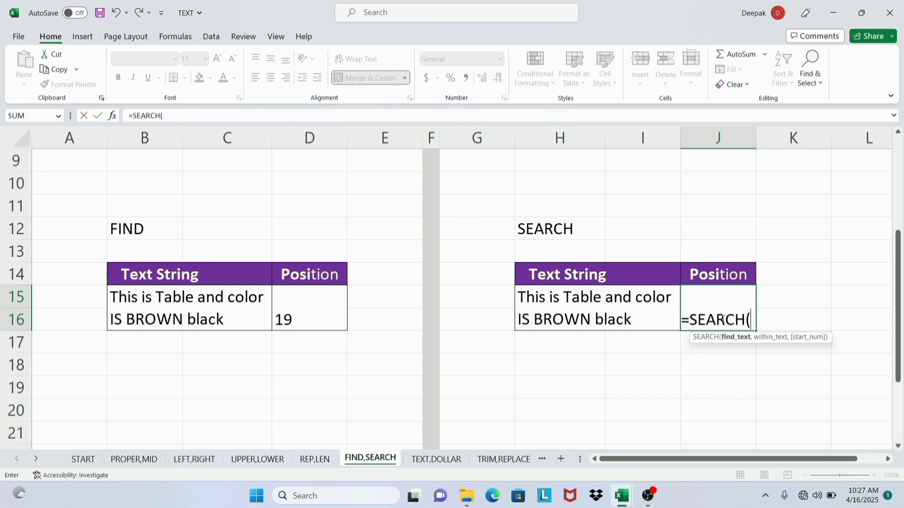
{"action": "type", "text": "\""}
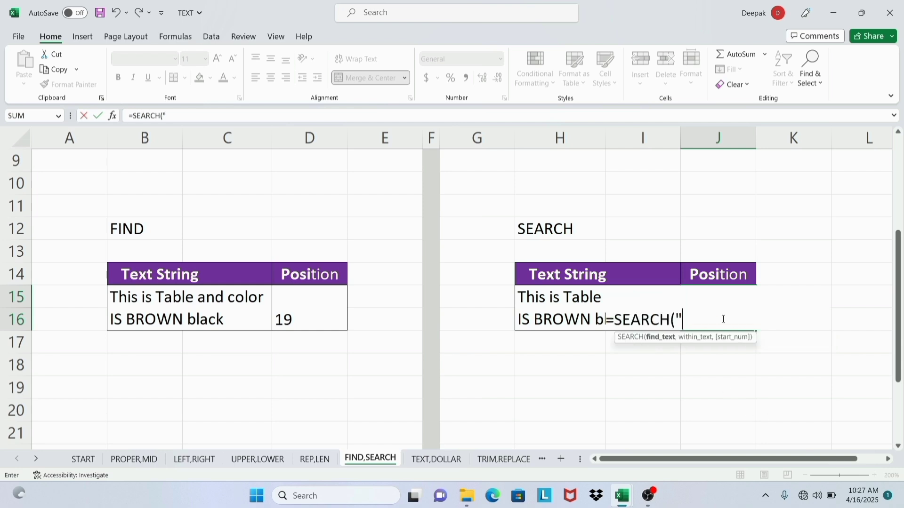
{"action": "type", "text": "color\","}
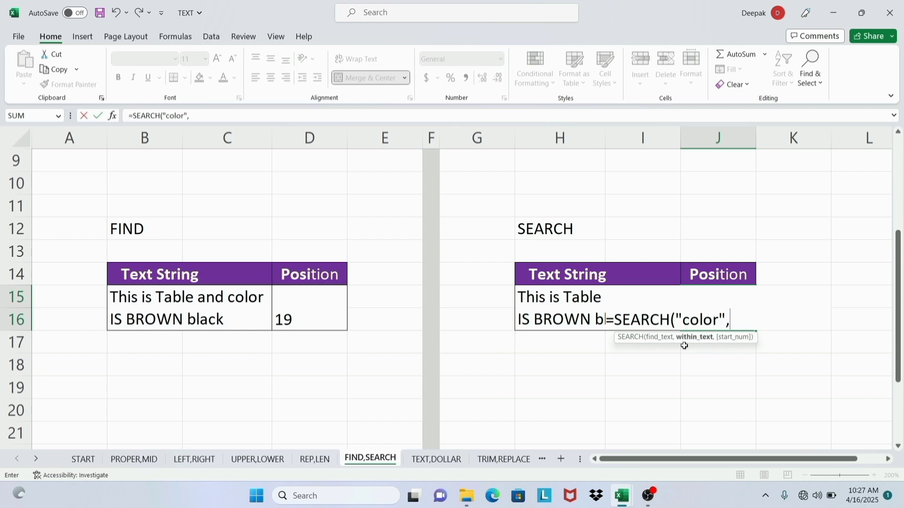
{"action": "left_click", "coordinate": [540, 318]}
{"action": "type", "text": ","}
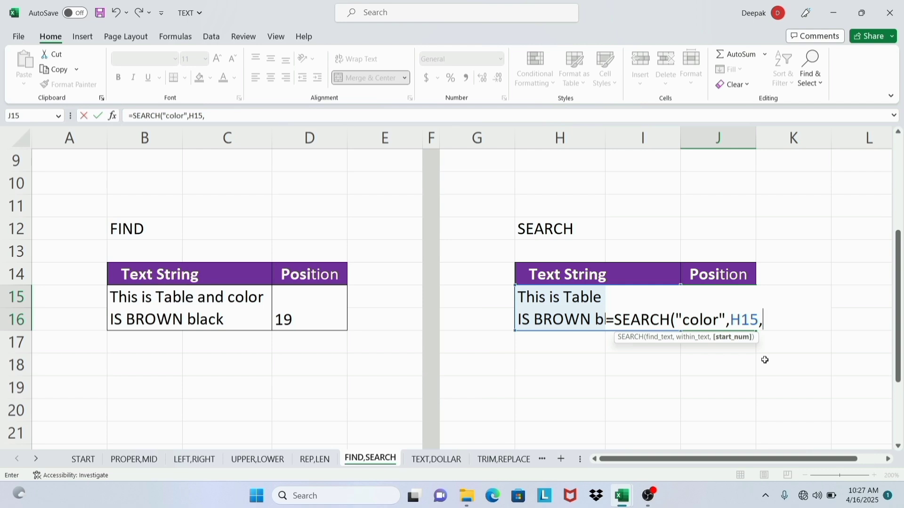
{"action": "type", "text": "1)"}
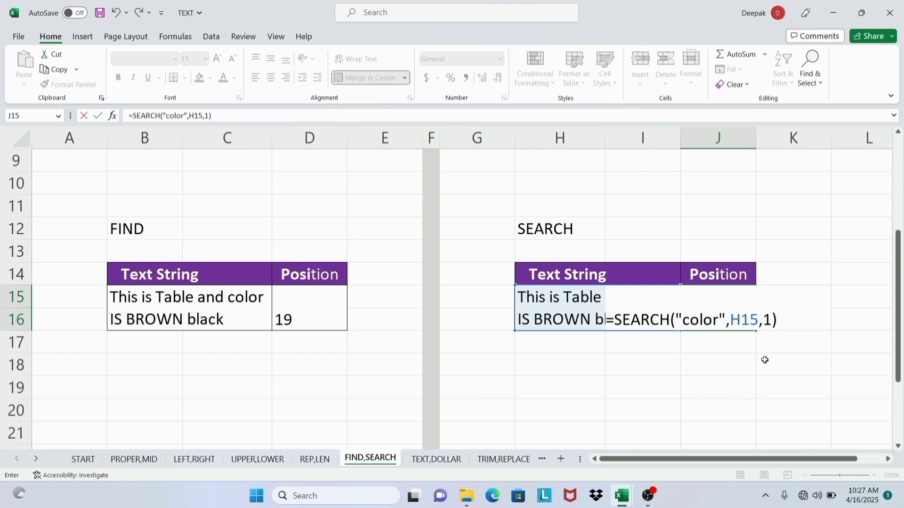
{"action": "key", "text": "Return"}
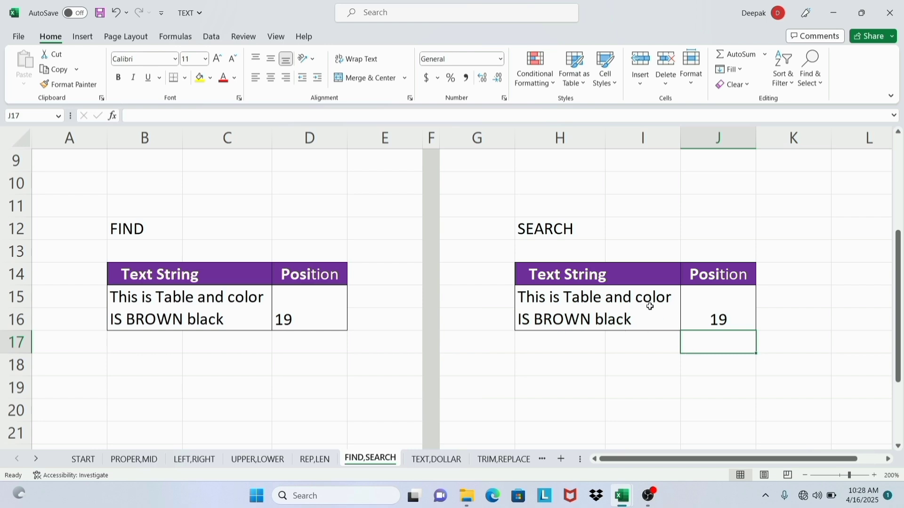
Step: Change the search text of the SEARCH formula in J15 to the capitalised "Color" to test case sensitivity
{"action": "left_click", "coordinate": [720, 320]}
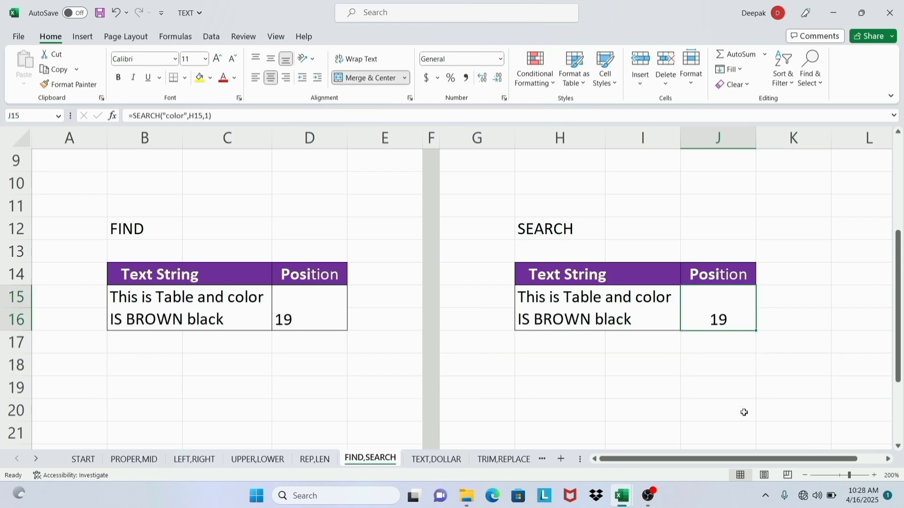
{"action": "double_click", "coordinate": [735, 297]}
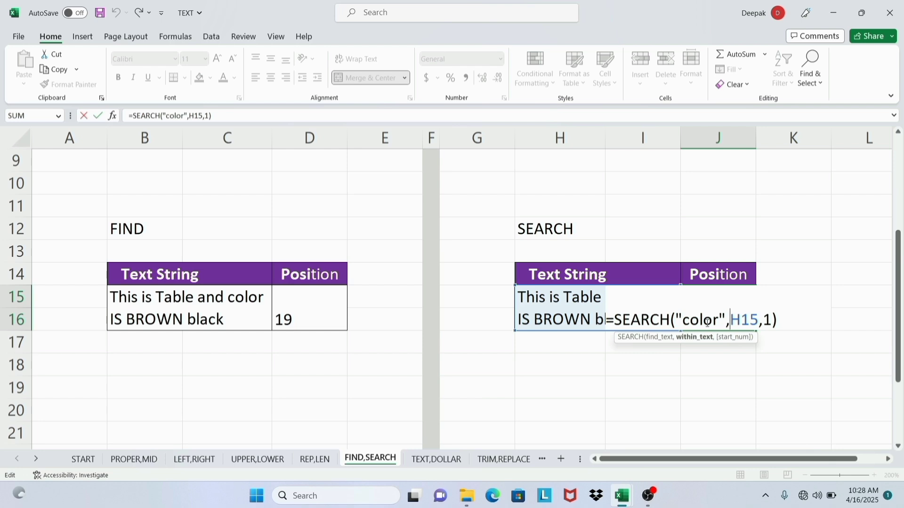
{"action": "left_click", "coordinate": [691, 320]}
{"action": "key", "text": "BackSpace"}
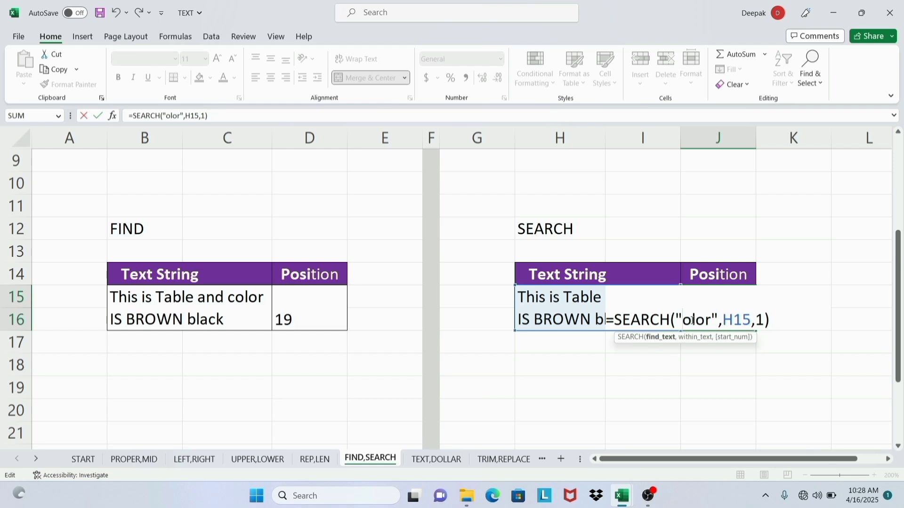
{"action": "type", "text": "C"}
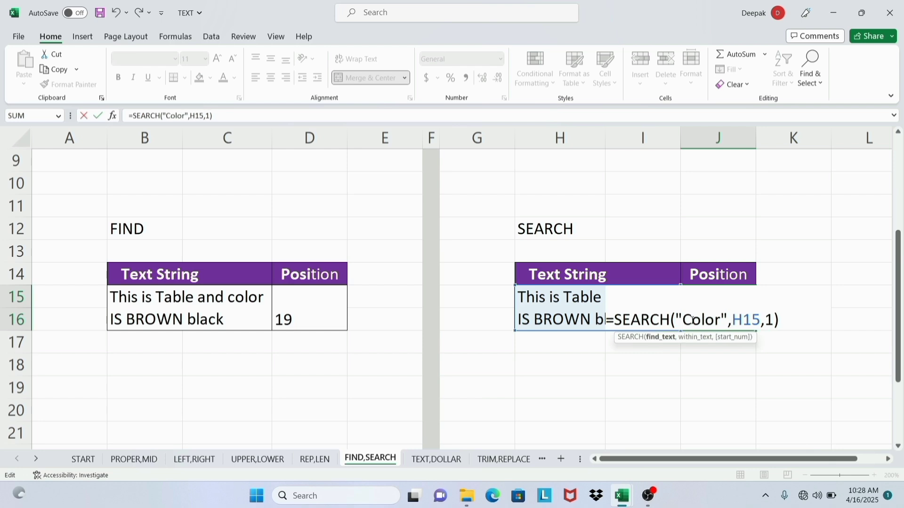
{"action": "key", "text": "Return"}
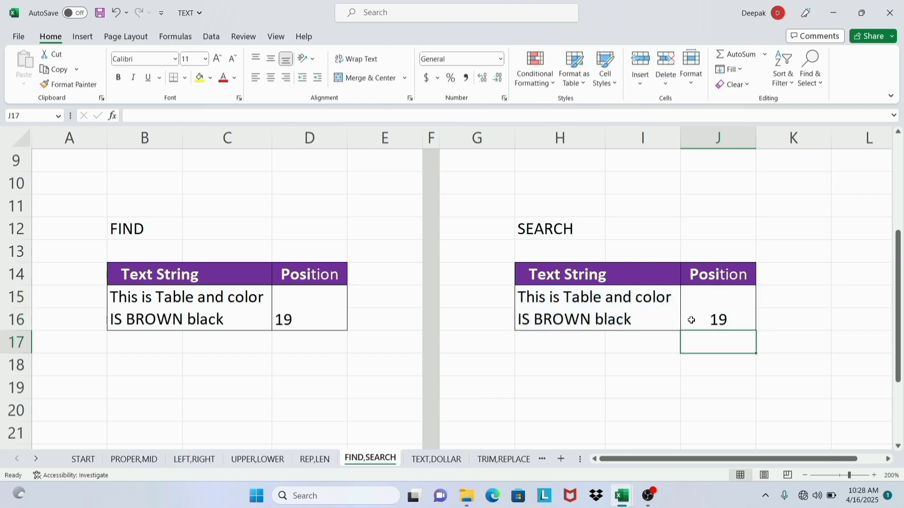
{"action": "left_click", "coordinate": [733, 305]}
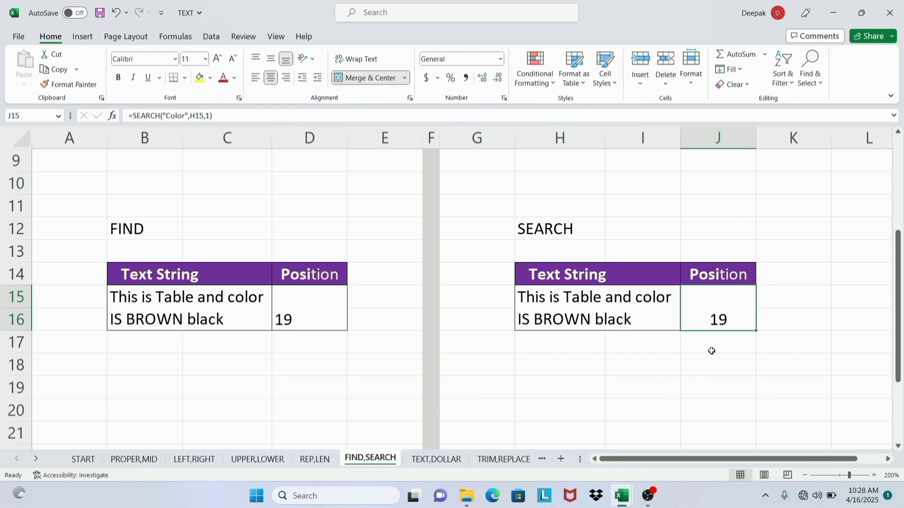
{"action": "left_click", "coordinate": [577, 313]}
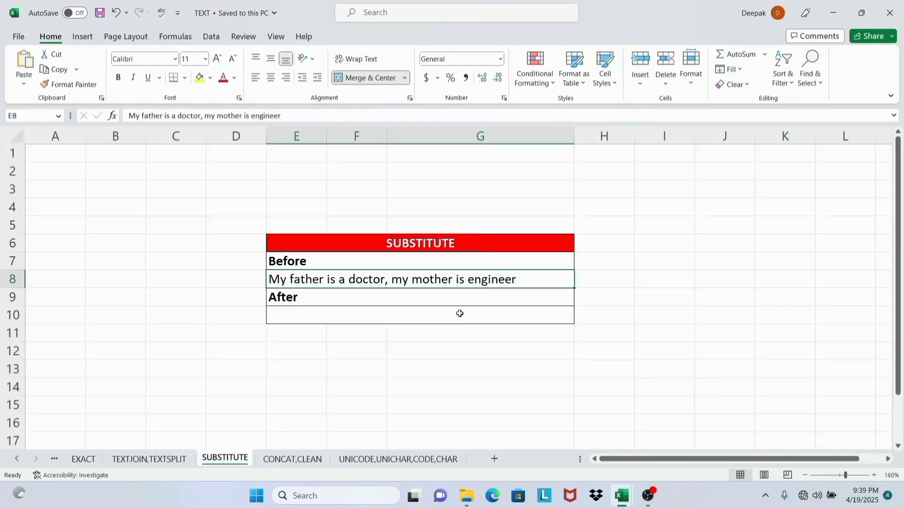
Step: Examine the SUBSTITUTE table and the word "is" in the Before sentence in cell E8
{"action": "left_click", "coordinate": [498, 246]}
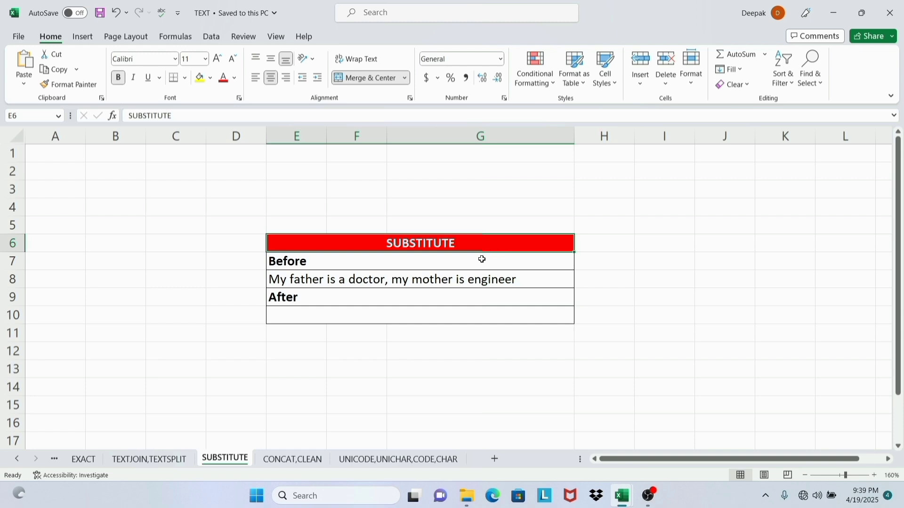
{"action": "left_click", "coordinate": [508, 282]}
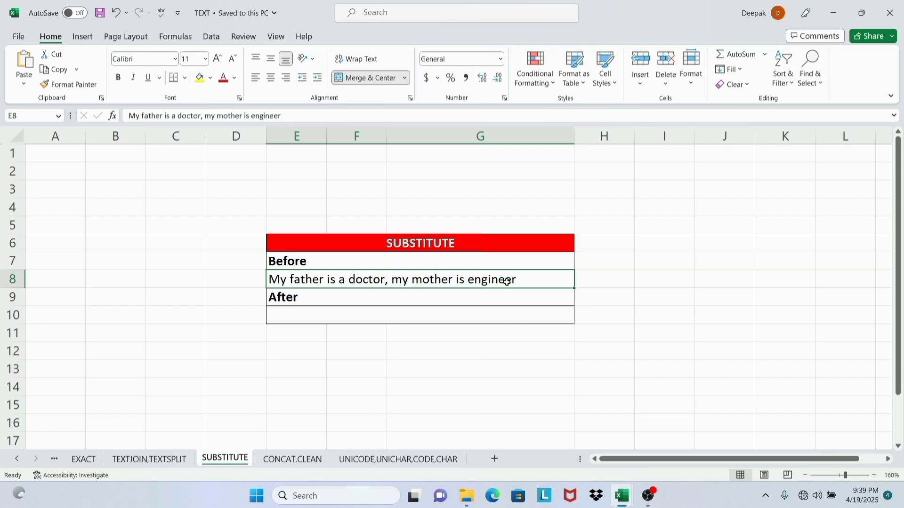
{"action": "double_click", "coordinate": [460, 281]}
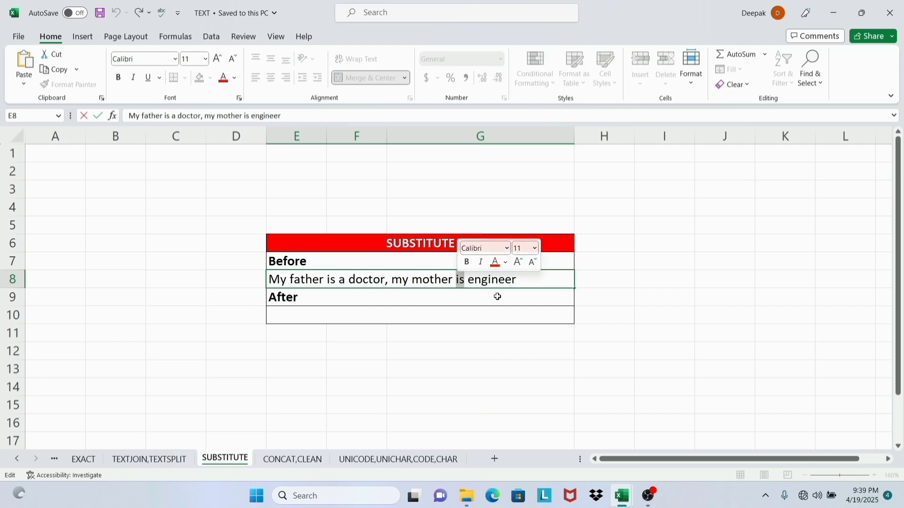
{"action": "left_click", "coordinate": [418, 333]}
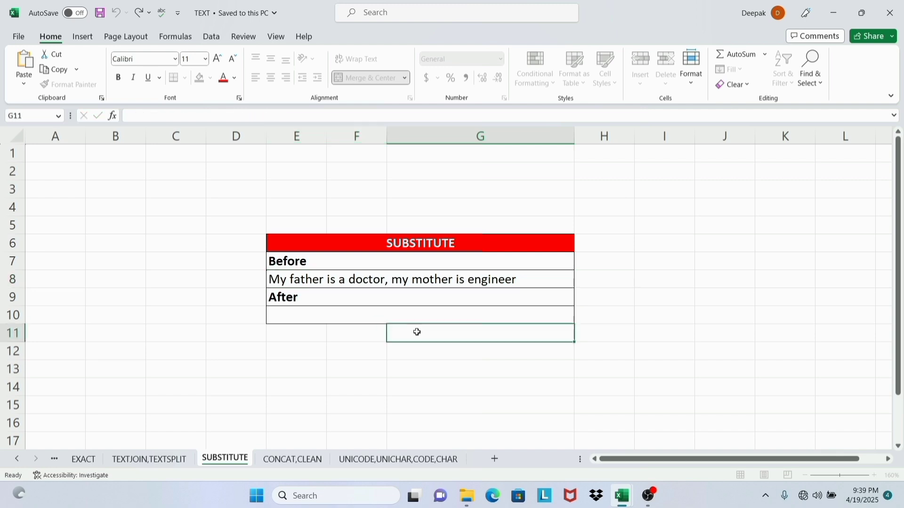
{"action": "left_click", "coordinate": [418, 281]}
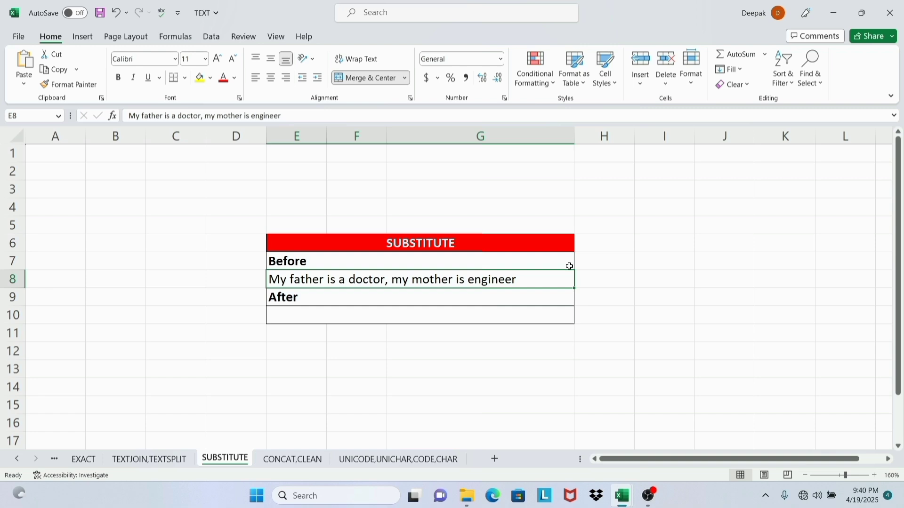
Step: Replace "is" with "are" in the Before sentence by entering =SUBSTITUTE(E8,"is","are") in the After cell E10
{"action": "left_click", "coordinate": [487, 318]}
{"action": "type", "text": "=sub"}
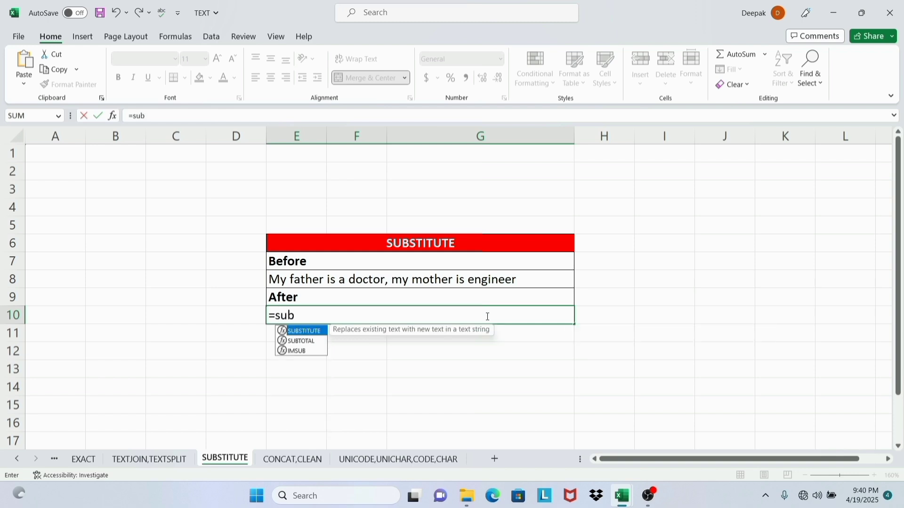
{"action": "key", "text": "Tab"}
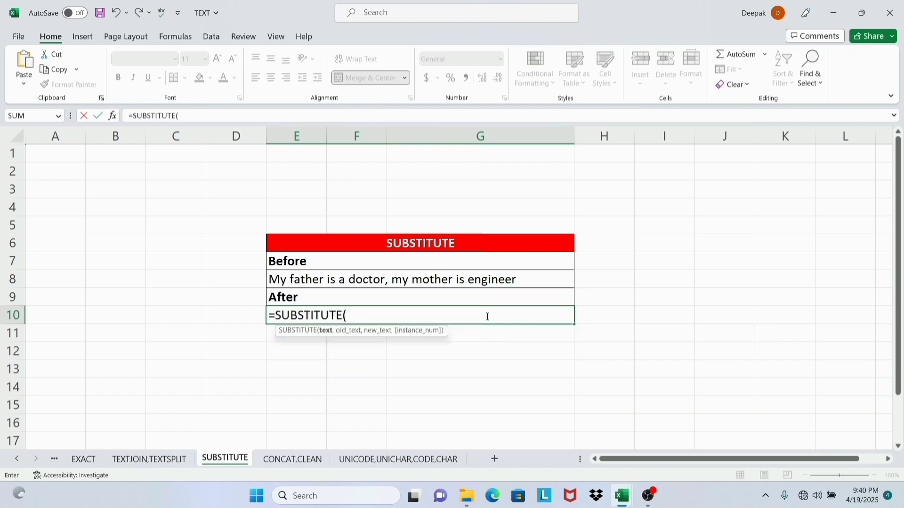
{"action": "left_click", "coordinate": [408, 279]}
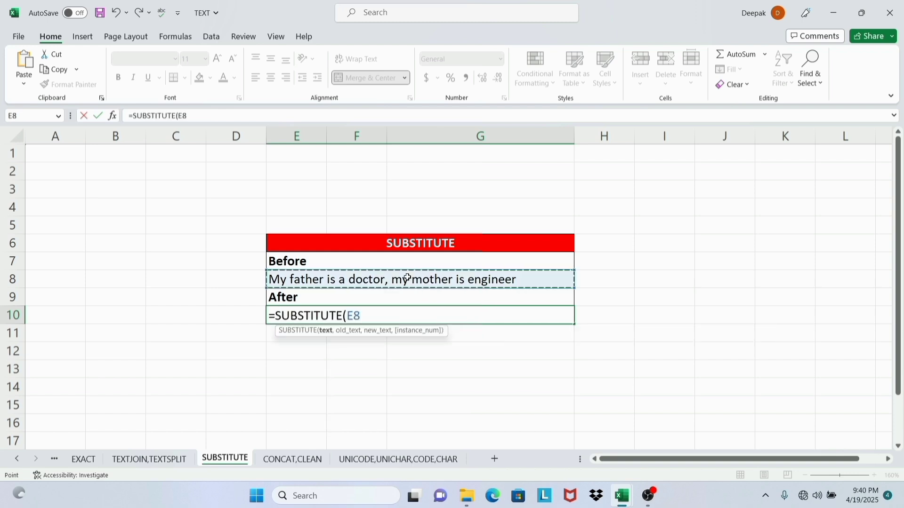
{"action": "type", "text": ","}
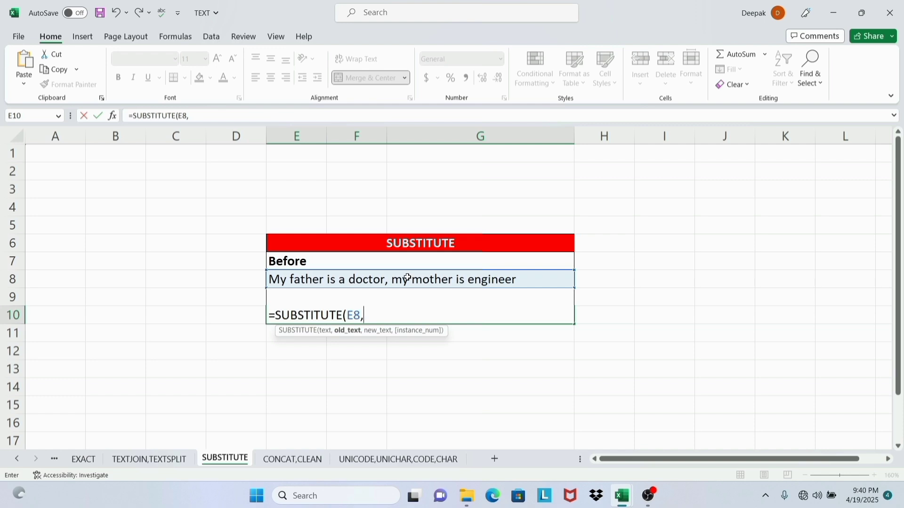
{"action": "type", "text": "\"is\","}
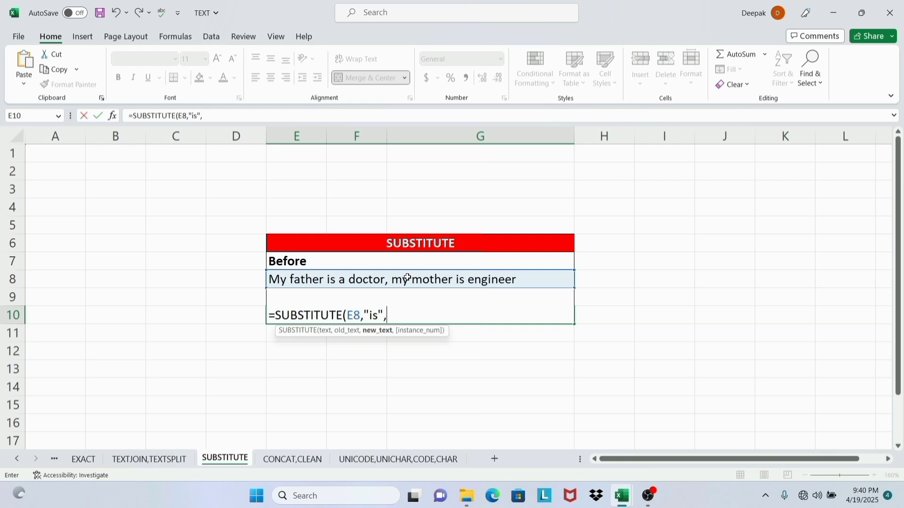
{"action": "type", "text": "\"are\")"}
{"action": "key", "text": "Return"}
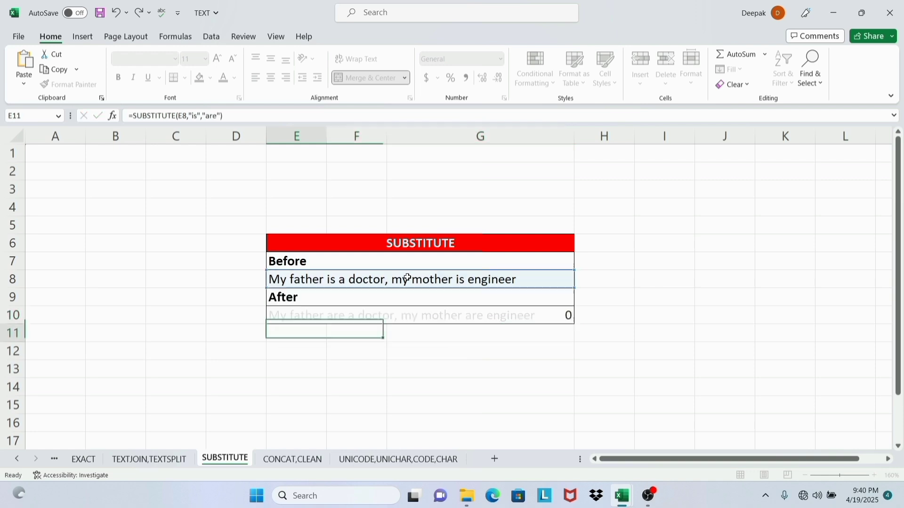
{"action": "left_click", "coordinate": [495, 415]}
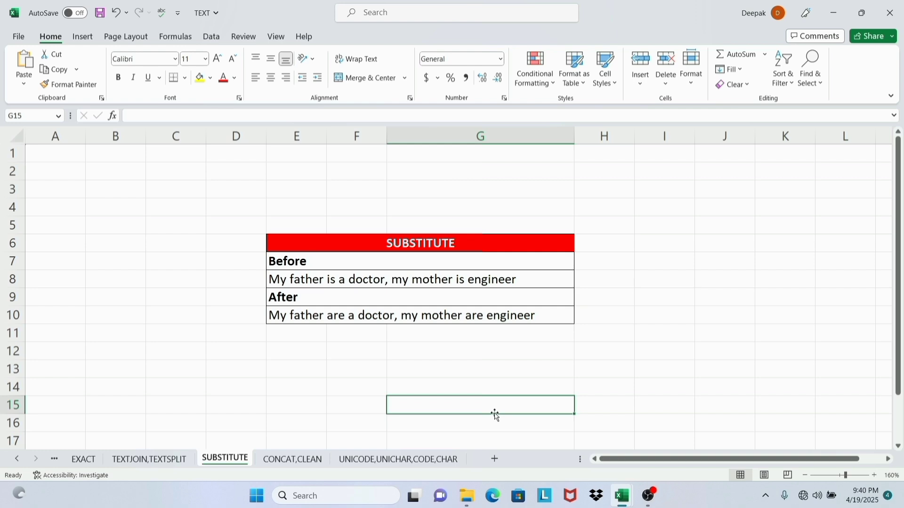
Step: On the CONCAT,CLEAN sheet, join the first row's first and last names by entering =CONCAT(C6,D6) in Full Name cell E6
{"action": "key", "text": "ctrl+Page_Down"}
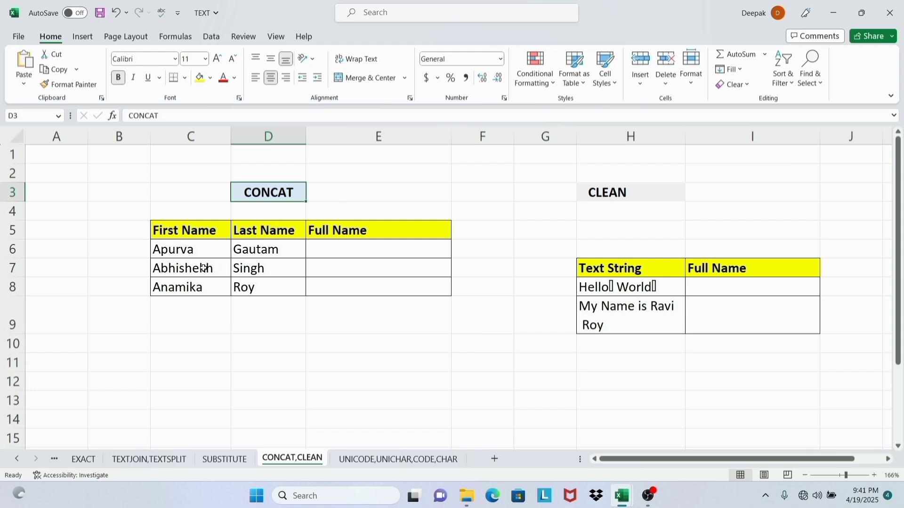
{"action": "left_click", "coordinate": [190, 232]}
{"action": "left_click", "coordinate": [266, 227]}
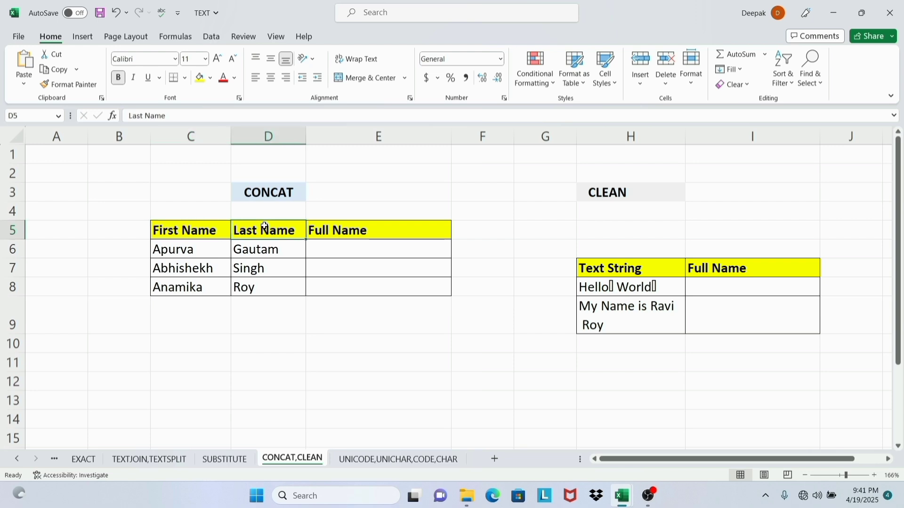
{"action": "left_click_drag", "start_coordinate": [216, 249], "coordinate": [250, 248]}
{"action": "left_click", "coordinate": [344, 245]}
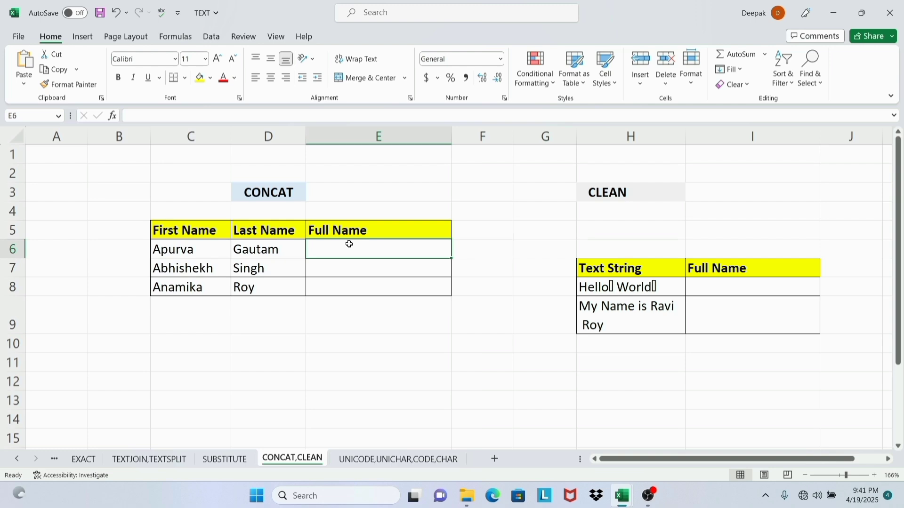
{"action": "type", "text": "=con"}
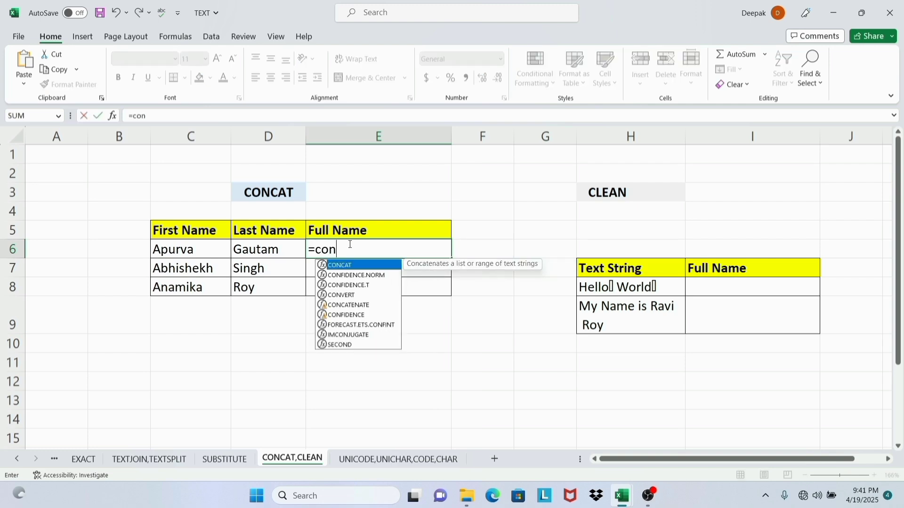
{"action": "key", "text": "Tab"}
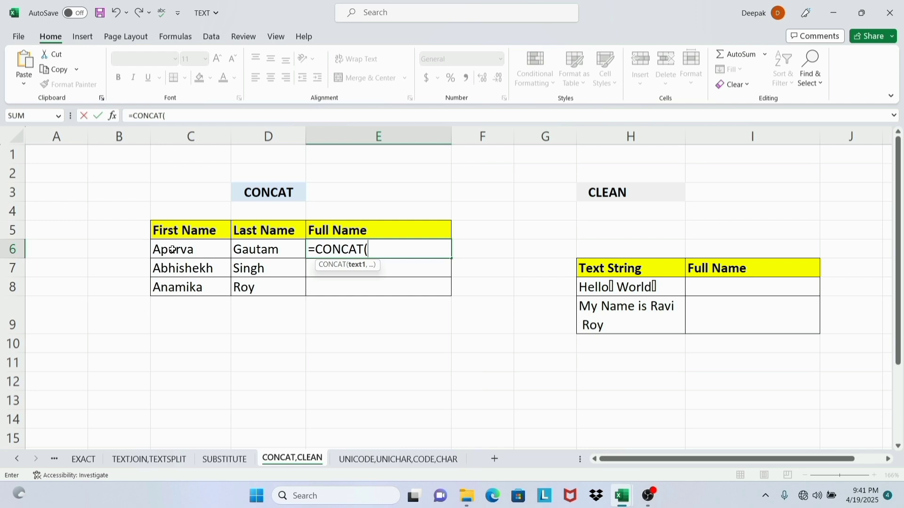
{"action": "left_click", "coordinate": [206, 253]}
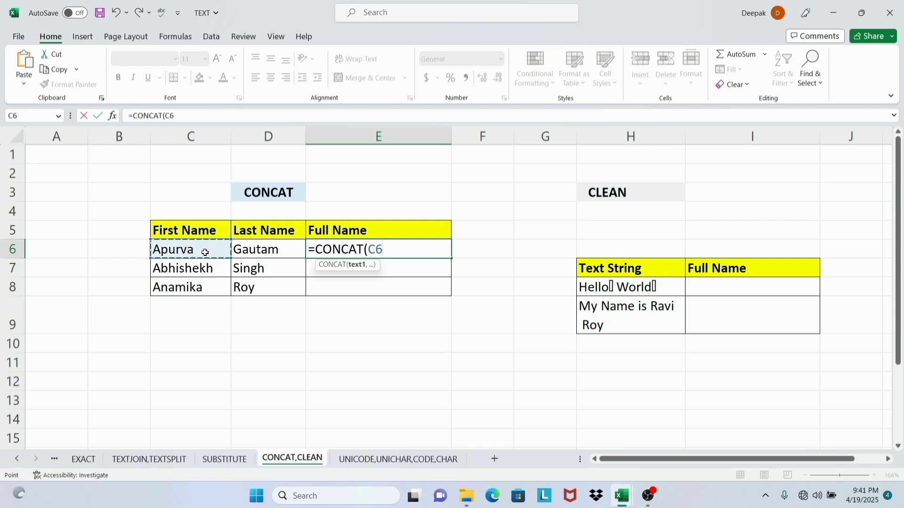
{"action": "type", "text": ","}
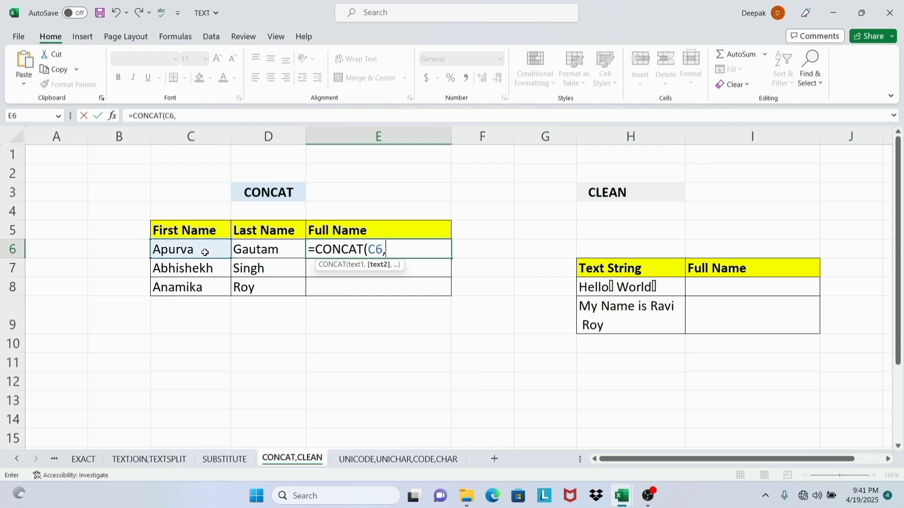
{"action": "left_click", "coordinate": [258, 249]}
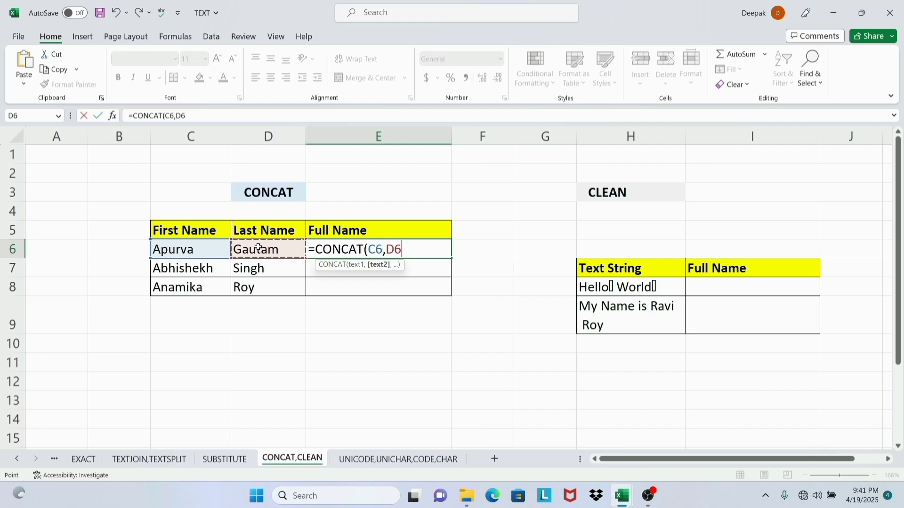
{"action": "type", "text": ")"}
{"action": "key", "text": "Return"}
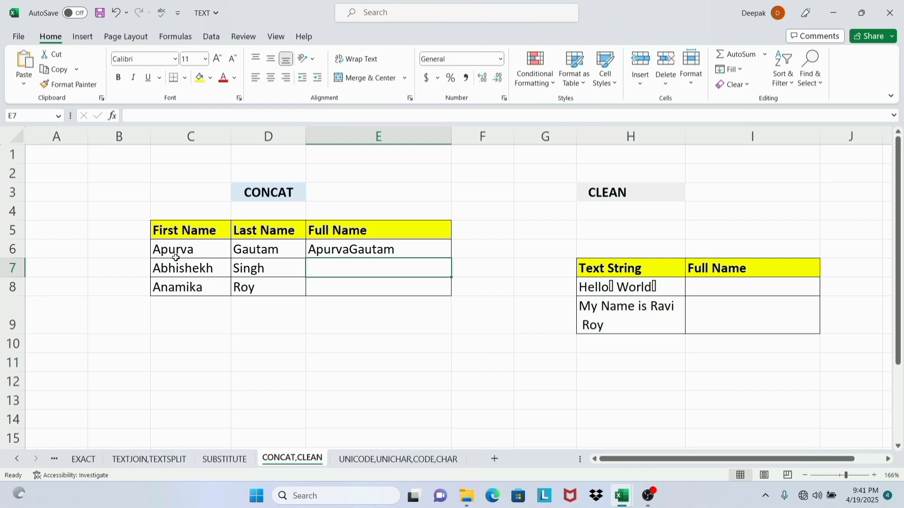
Step: Add a space between the names by changing the formula in E6 to =CONCAT(C6," ",D6)
{"action": "left_click", "coordinate": [196, 228]}
{"action": "left_click", "coordinate": [250, 231]}
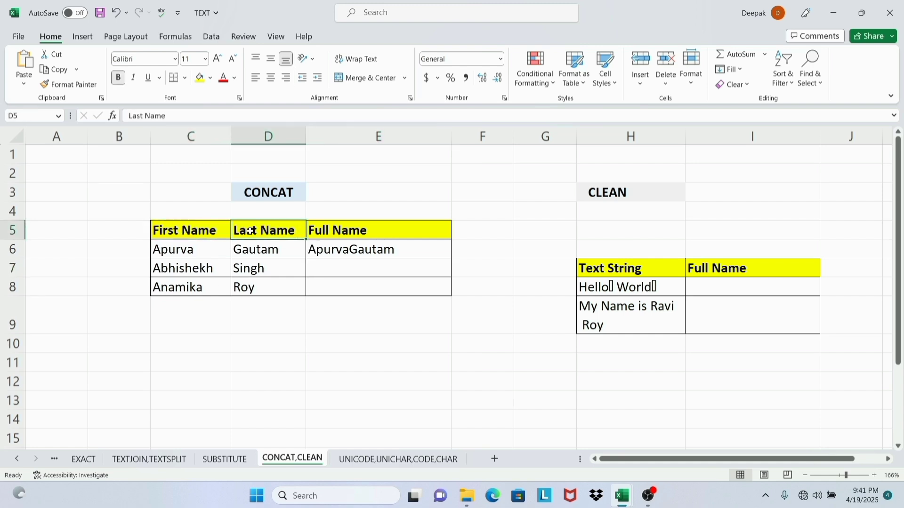
{"action": "left_click", "coordinate": [338, 231]}
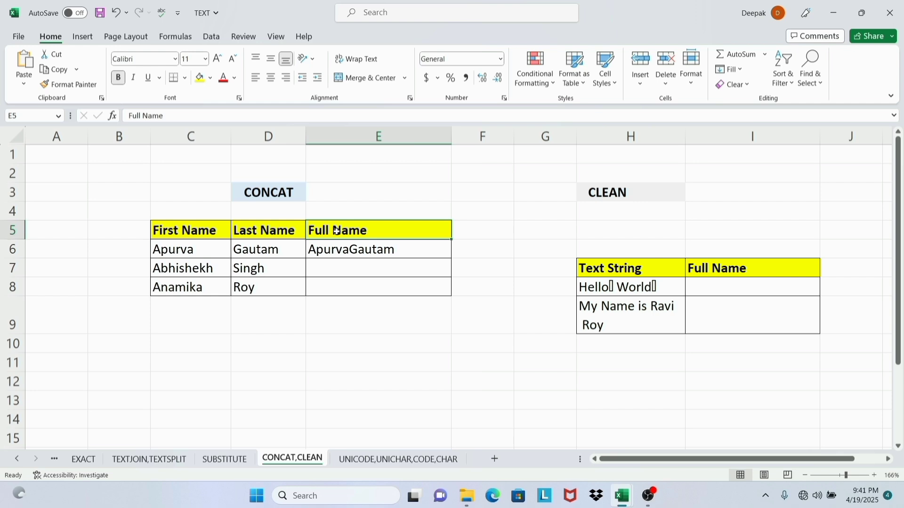
{"action": "double_click", "coordinate": [355, 249]}
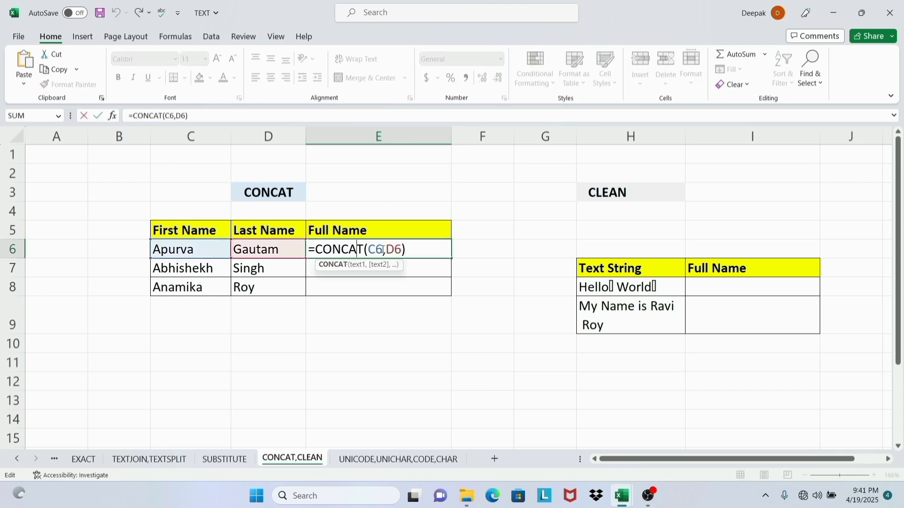
{"action": "left_click", "coordinate": [387, 250]}
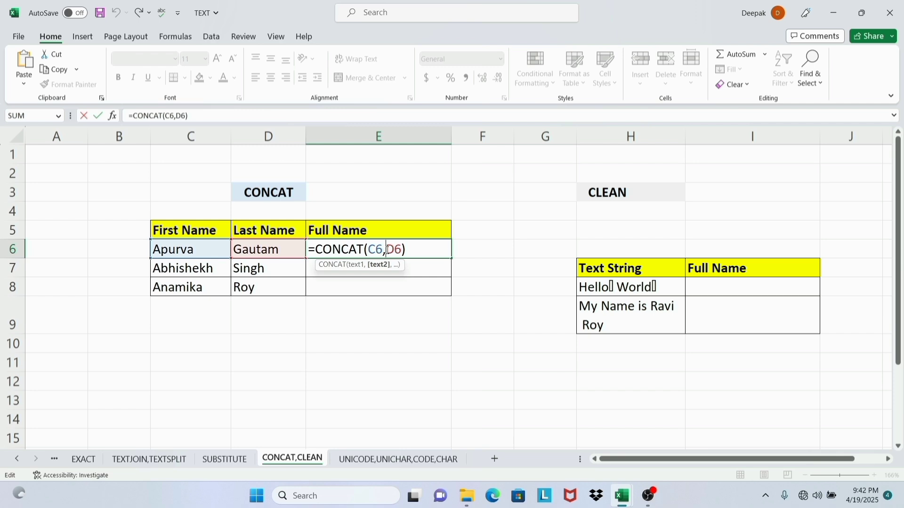
{"action": "type", "text": "\" \""}
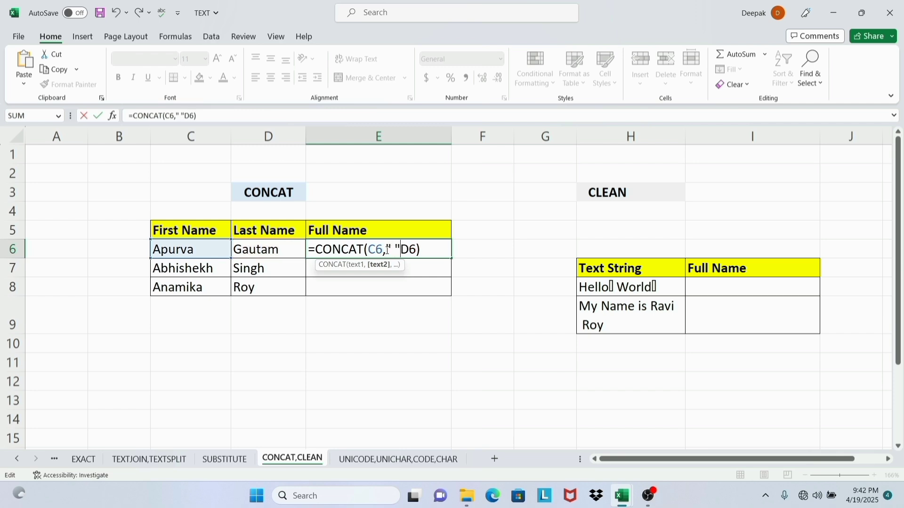
{"action": "type", "text": ","}
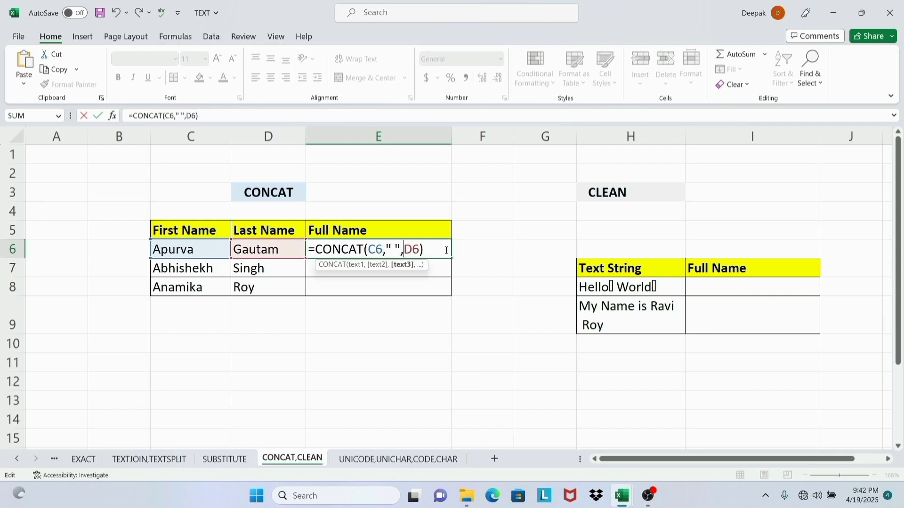
{"action": "left_click", "coordinate": [430, 251]}
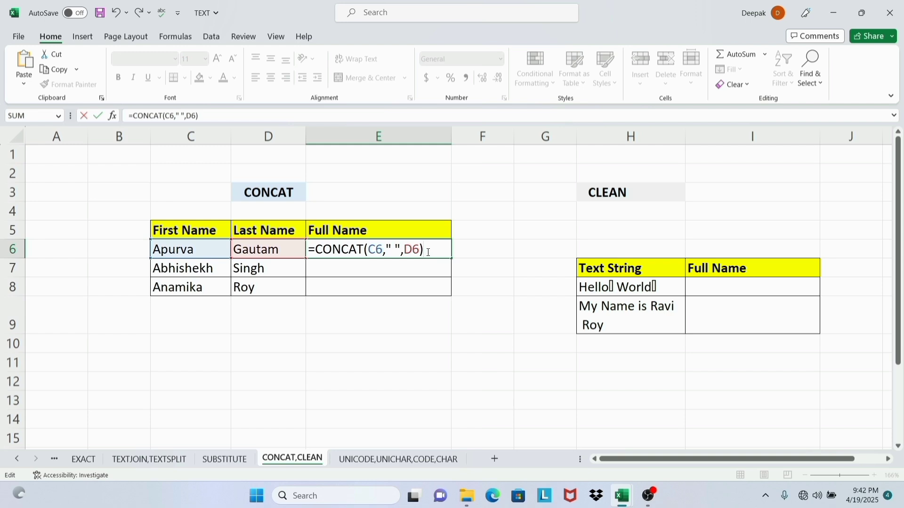
{"action": "key", "text": "Return"}
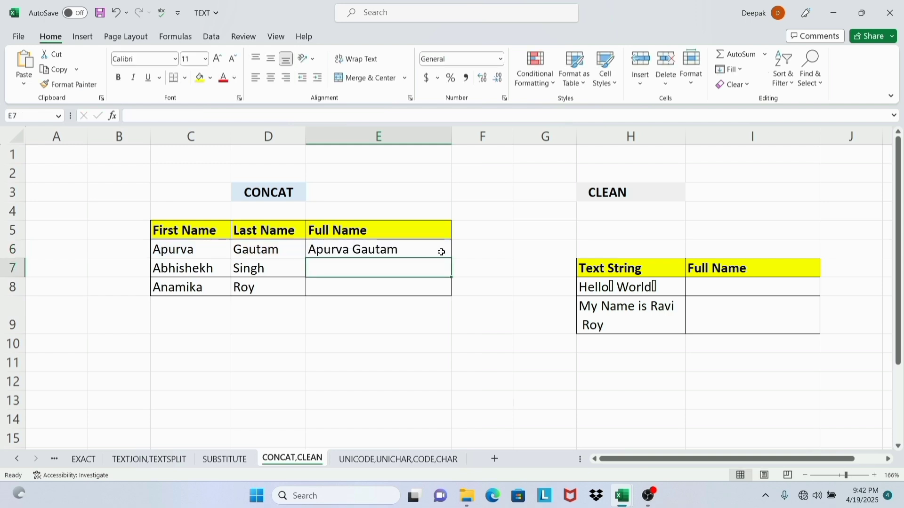
Step: Copy the CONCAT formula from E6 down through E8 to complete the Full Name column
{"action": "left_click", "coordinate": [442, 250]}
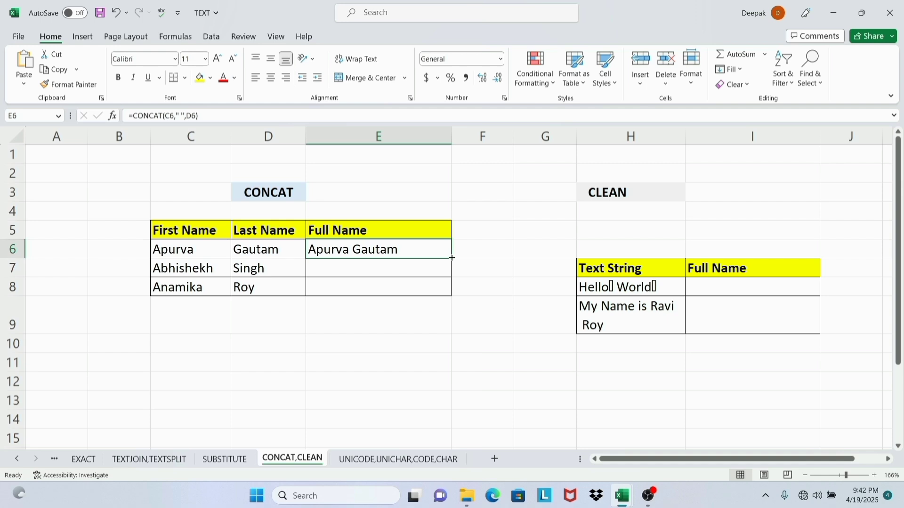
{"action": "left_click_drag", "start_coordinate": [452, 258], "coordinate": [450, 292]}
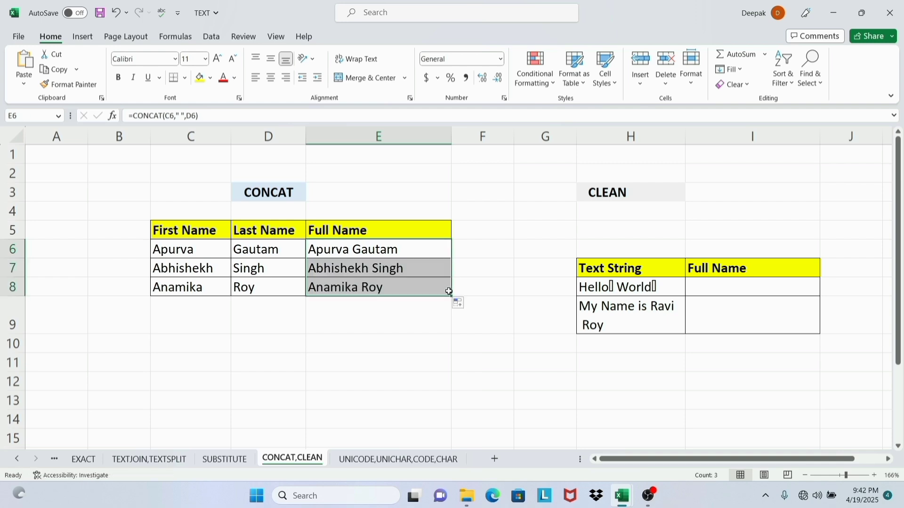
{"action": "left_click", "coordinate": [379, 330]}
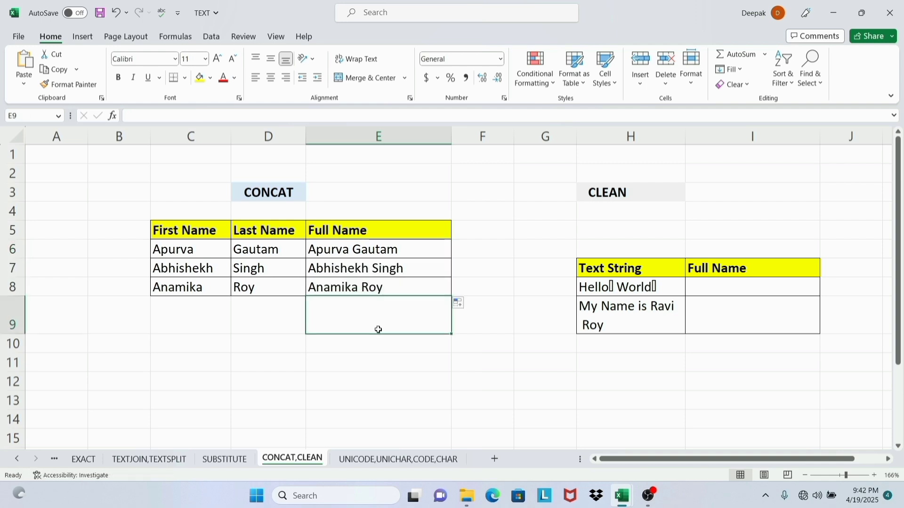
{"action": "left_click", "coordinate": [313, 362]}
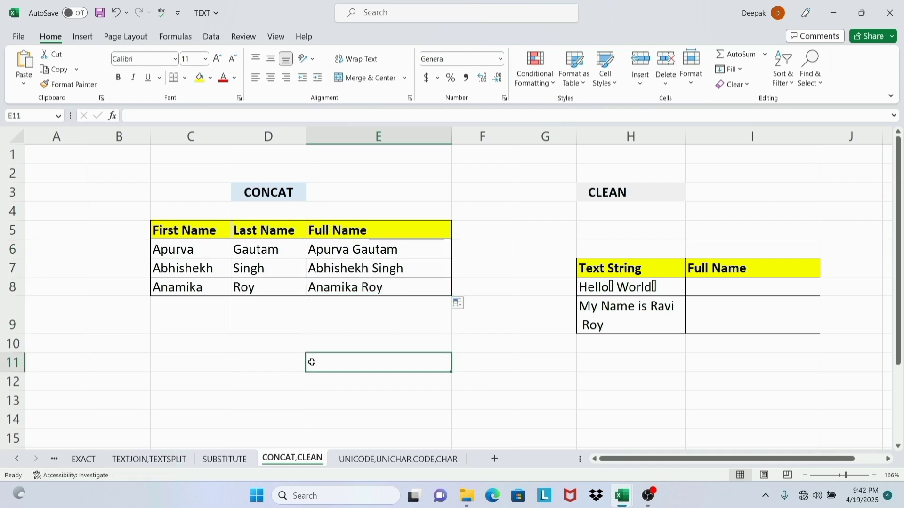
Step: Remove the non-printable characters from the first text string of the CLEAN table by entering =CLEAN(H8) in cell I8
{"action": "left_click", "coordinate": [302, 191]}
{"action": "left_click", "coordinate": [646, 198]}
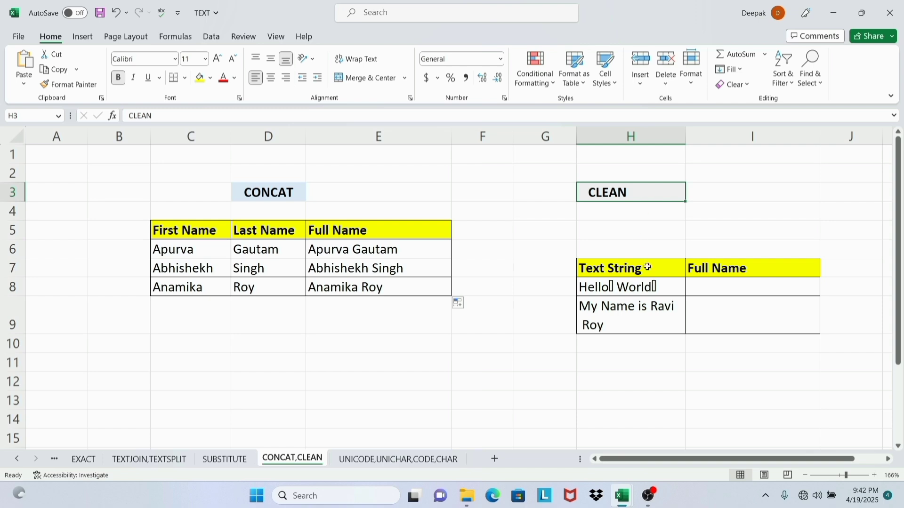
{"action": "left_click", "coordinate": [654, 285]}
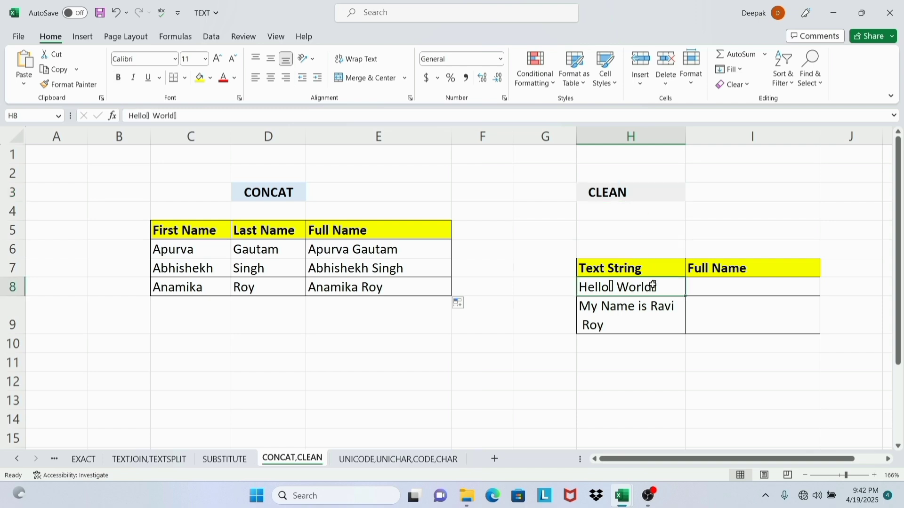
{"action": "left_click", "coordinate": [632, 312]}
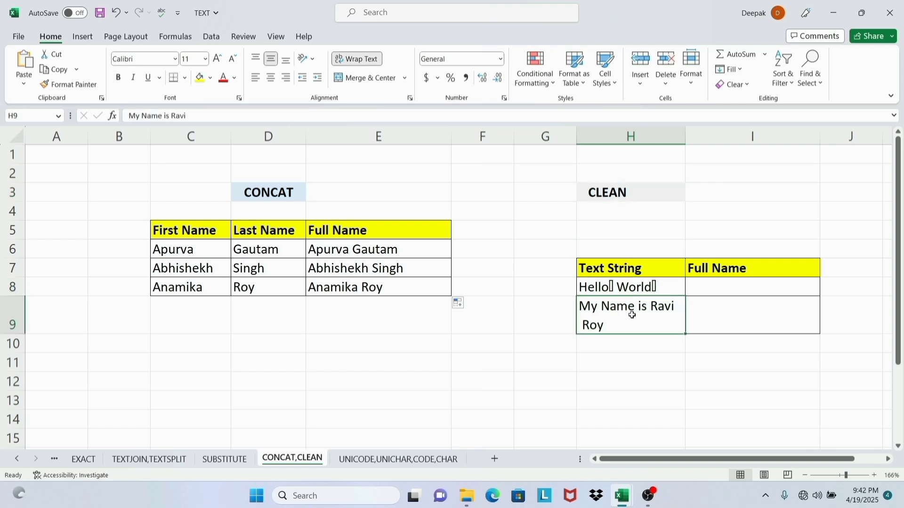
{"action": "left_click", "coordinate": [659, 291]}
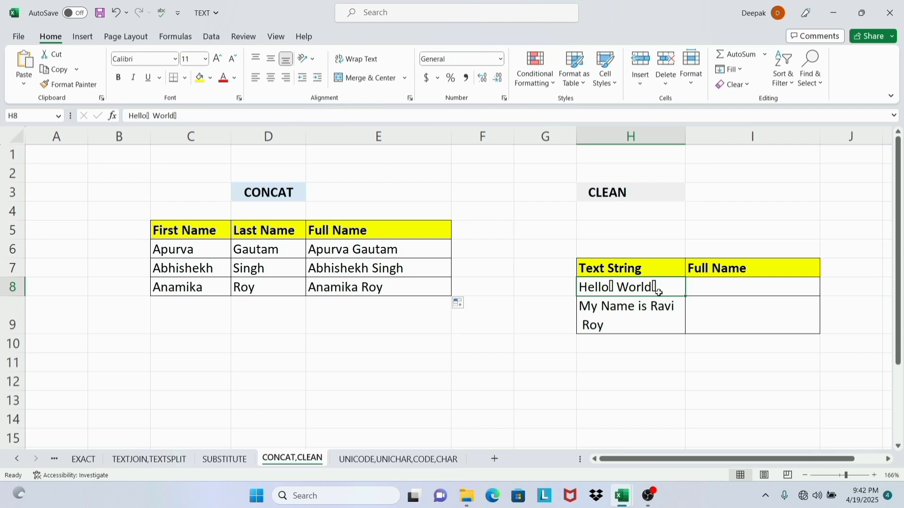
{"action": "left_click", "coordinate": [718, 286]}
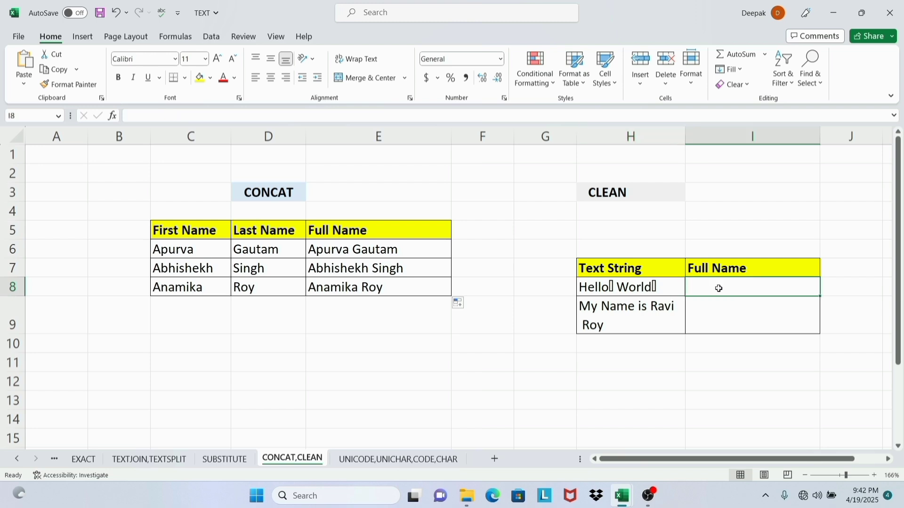
{"action": "type", "text": "="}
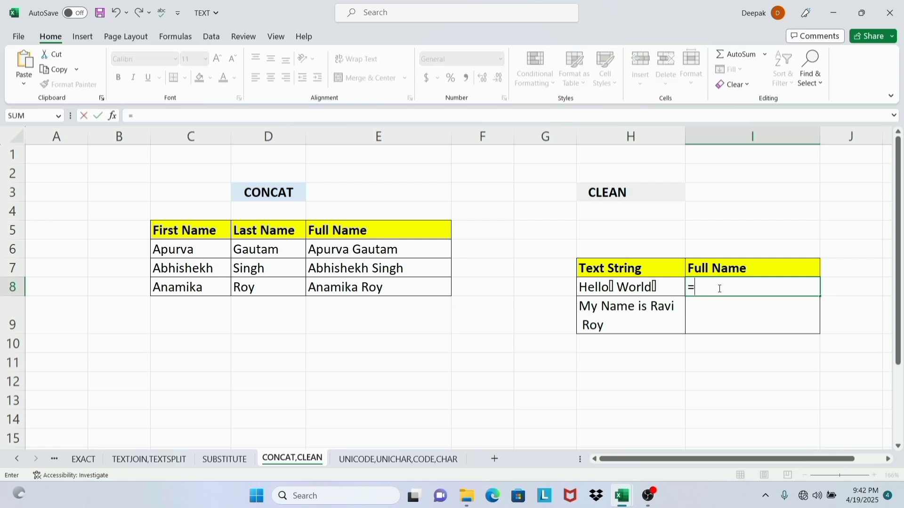
{"action": "type", "text": "CL"}
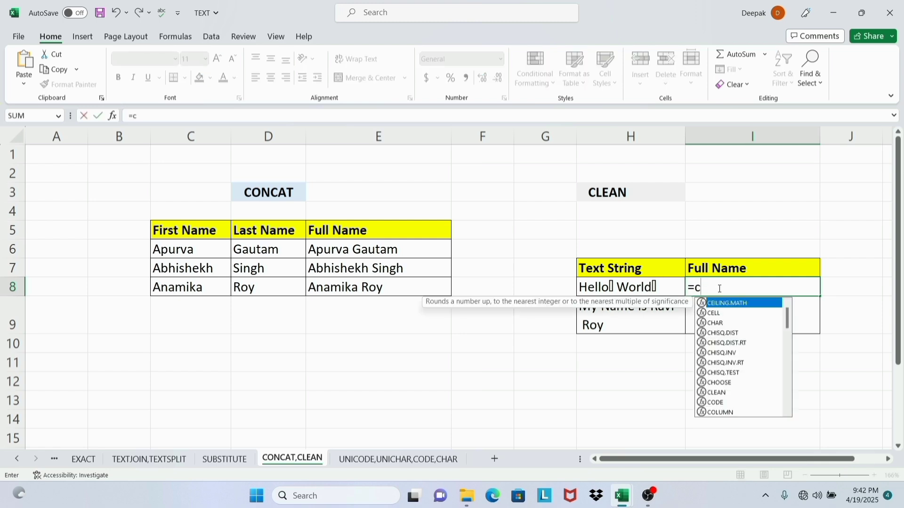
{"action": "key", "text": "Tab"}
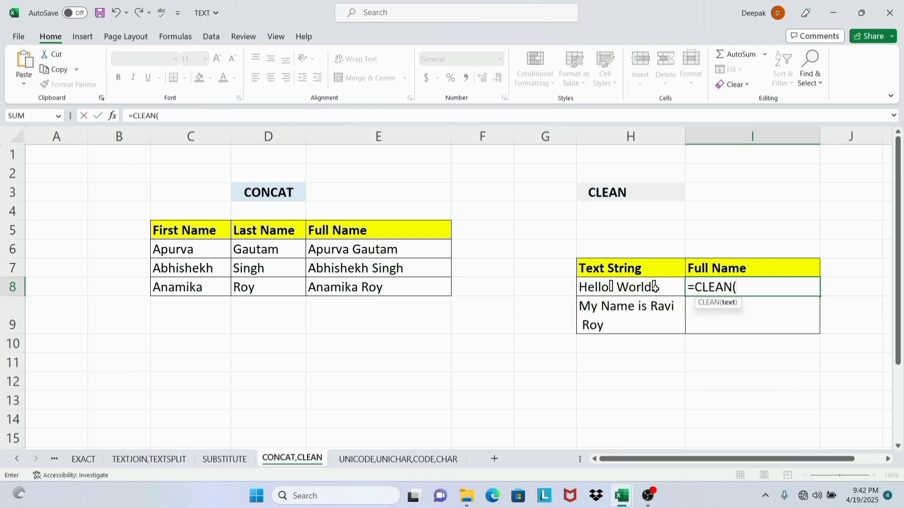
{"action": "left_click", "coordinate": [656, 287]}
{"action": "type", "text": ")"}
{"action": "key", "text": "Return"}
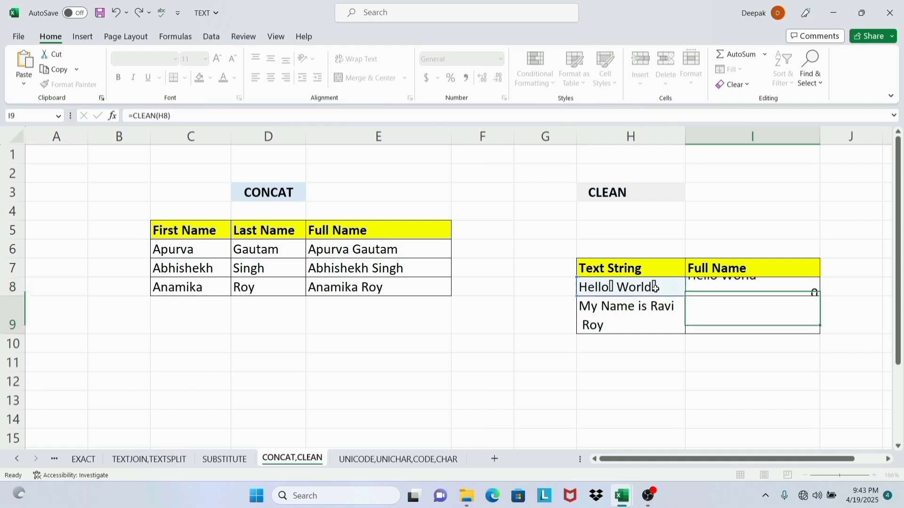
Step: Copy the CLEAN formula from I8 down to I9 to clean the second text string
{"action": "left_click", "coordinate": [804, 292]}
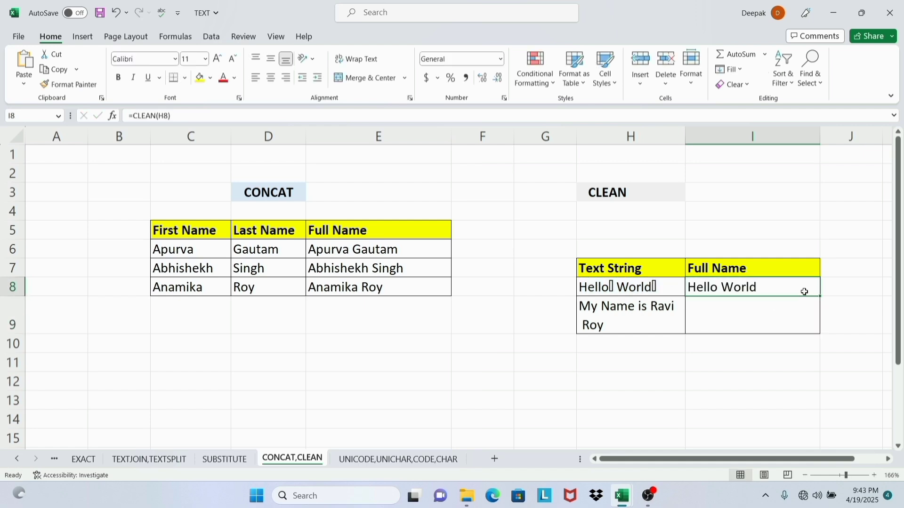
{"action": "left_click_drag", "start_coordinate": [821, 297], "coordinate": [815, 326]}
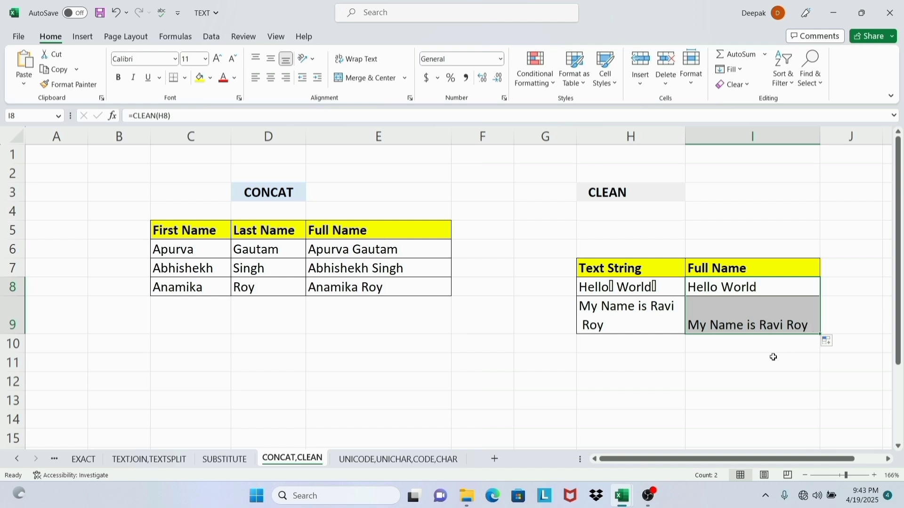
{"action": "left_click", "coordinate": [510, 401]}
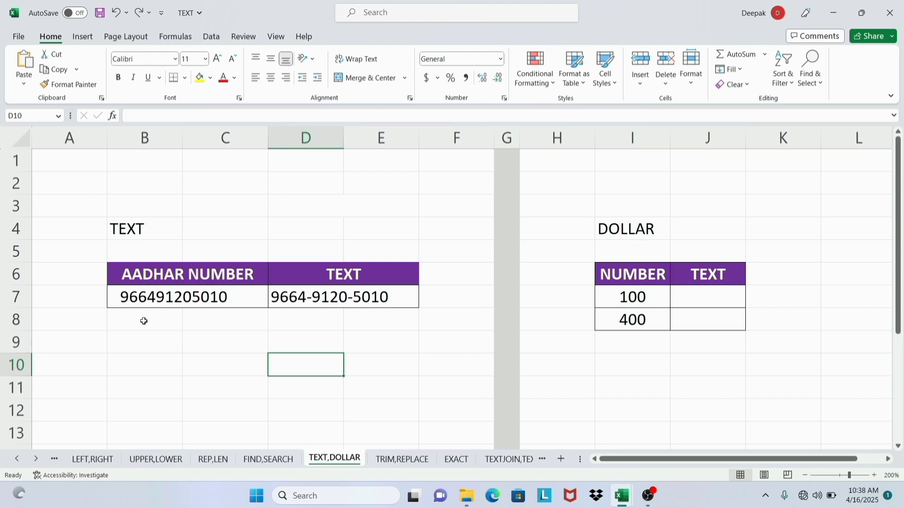
Step: Clear the existing TEXT formula from cell D7 of the Aadhar number table
{"action": "left_click", "coordinate": [222, 296]}
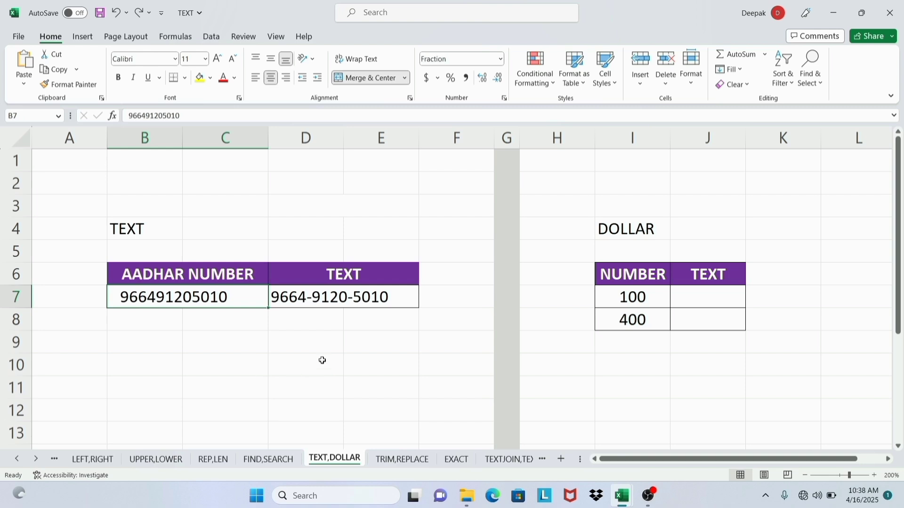
{"action": "left_click", "coordinate": [324, 303]}
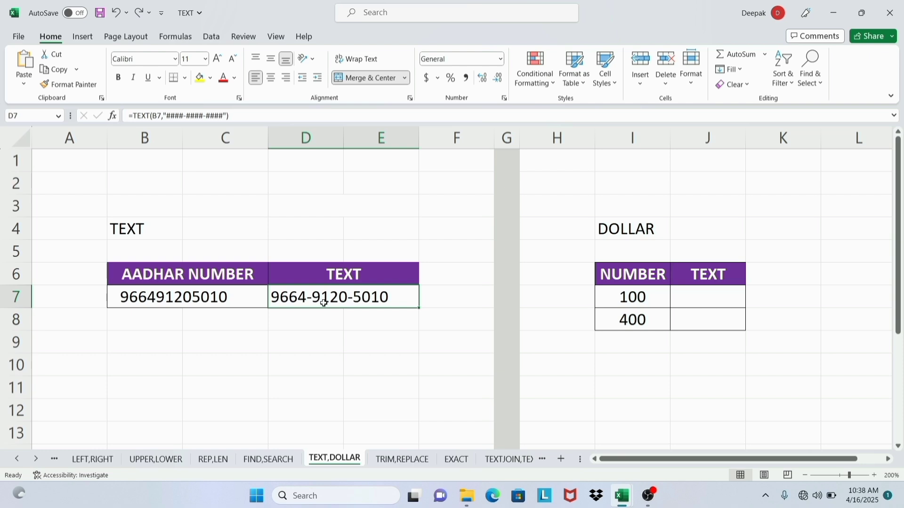
{"action": "key", "text": "Delete"}
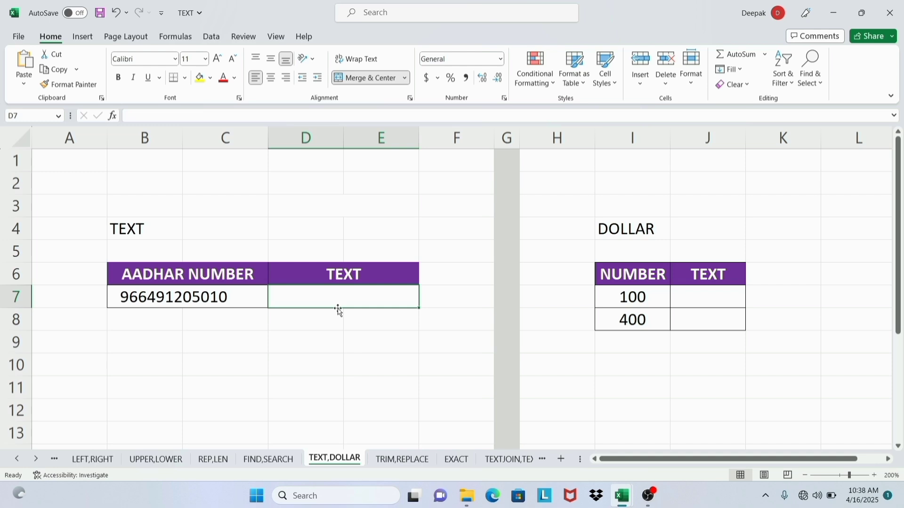
Step: Group the Aadhar number into dash-separated blocks of four digits by entering =TEXT(B7,"#### - #### - ####") in cell D7
{"action": "type", "text": "=te"}
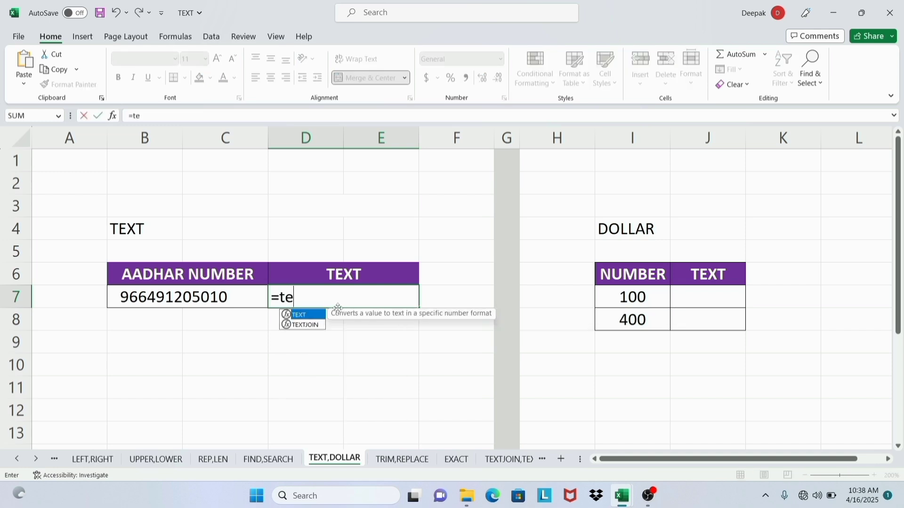
{"action": "key", "text": "Tab"}
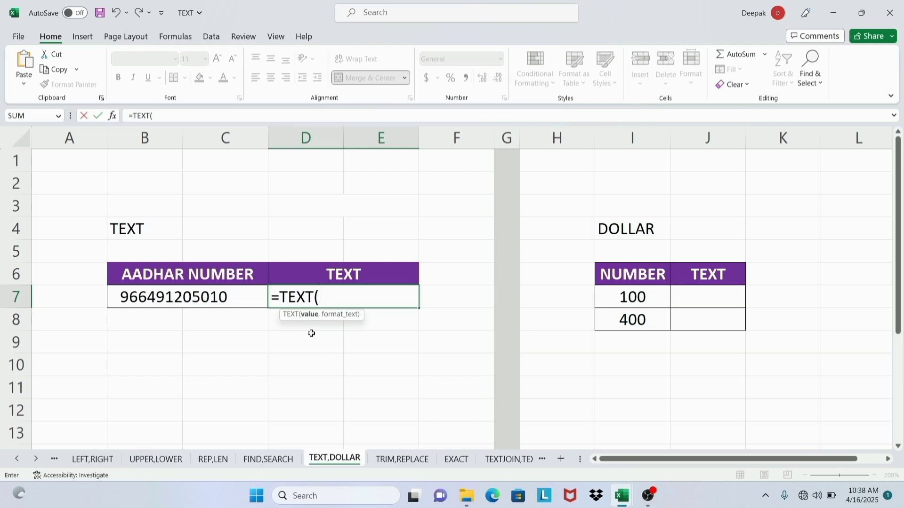
{"action": "left_click", "coordinate": [212, 297]}
{"action": "type", "text": ","}
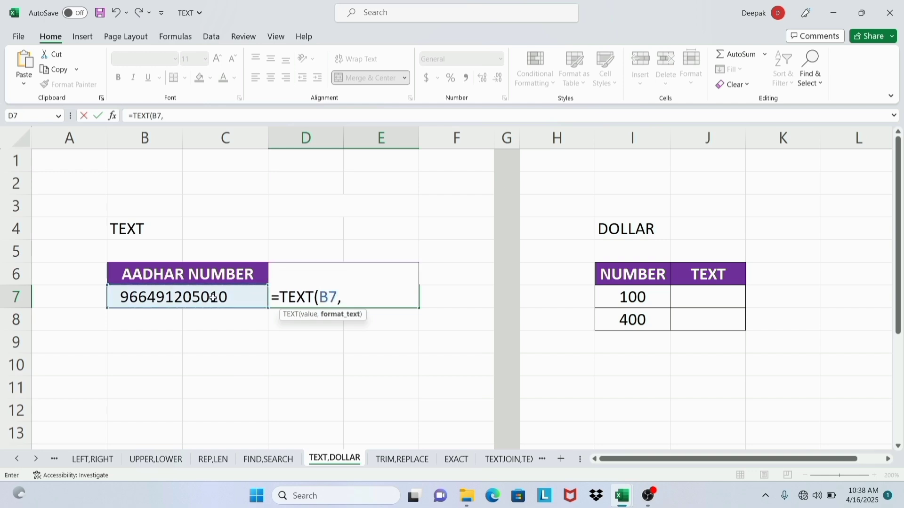
{"action": "type", "text": "\"#### - #### - ####"}
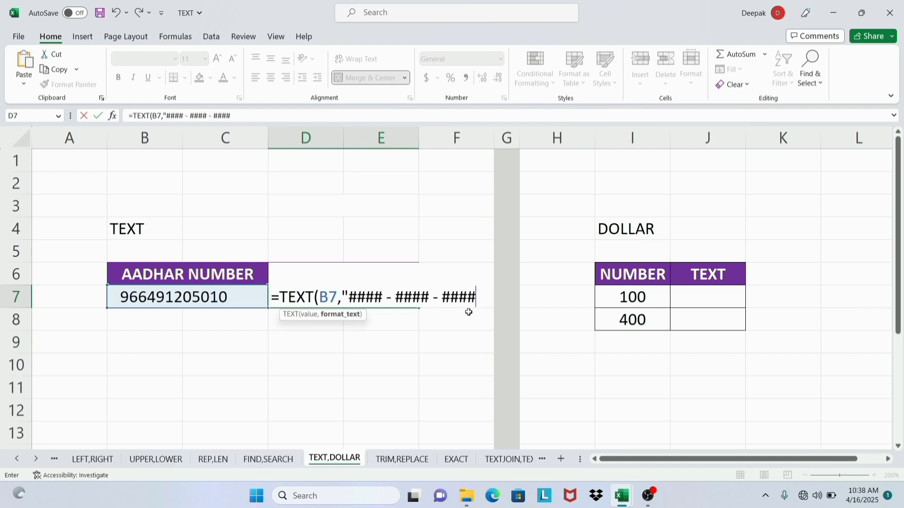
{"action": "type", "text": "\")"}
{"action": "key", "text": "Return"}
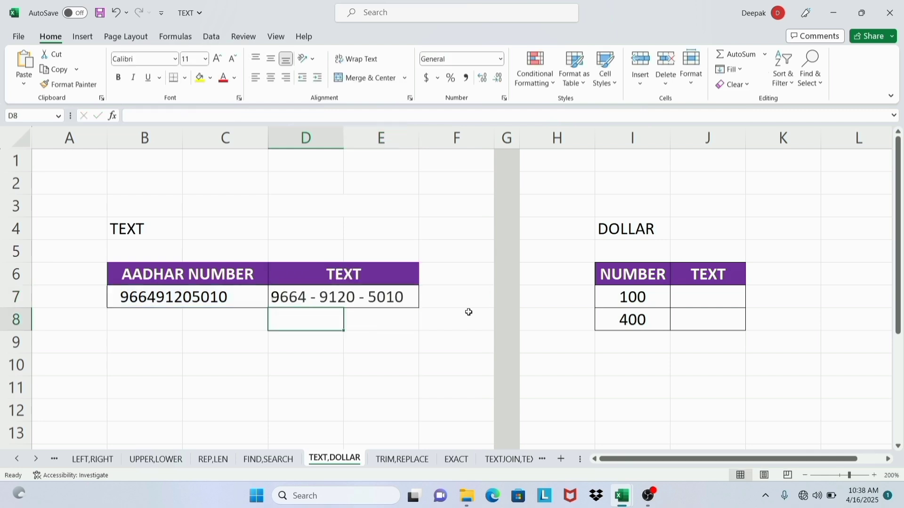
{"action": "left_click", "coordinate": [291, 356]}
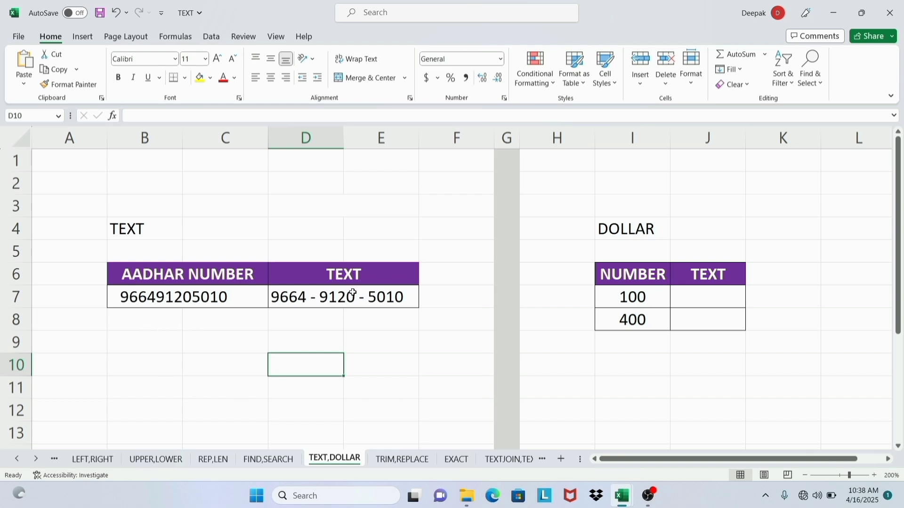
{"action": "left_click", "coordinate": [113, 357]}
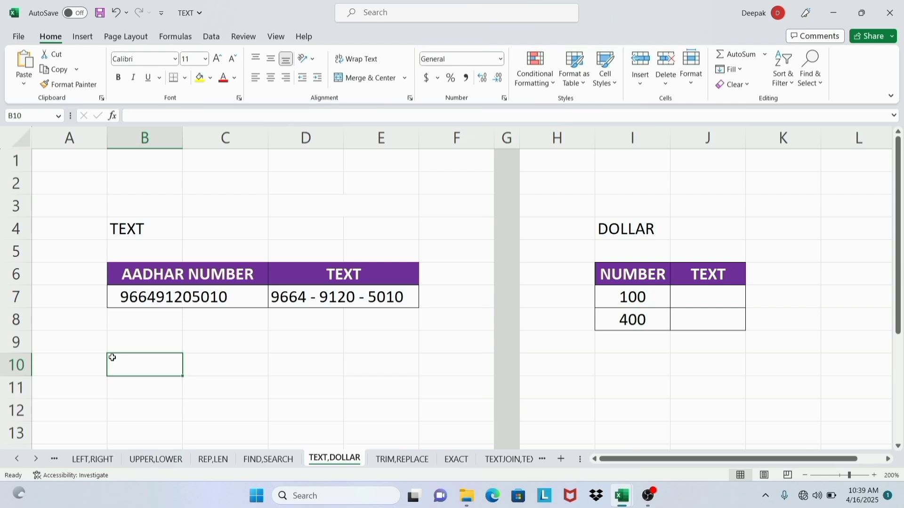
{"action": "left_click", "coordinate": [135, 234]}
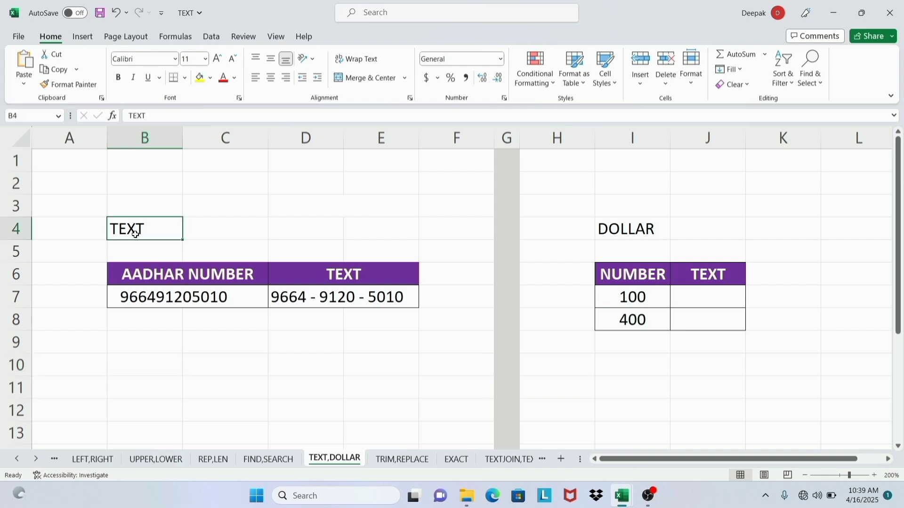
{"action": "left_click", "coordinate": [557, 162]}
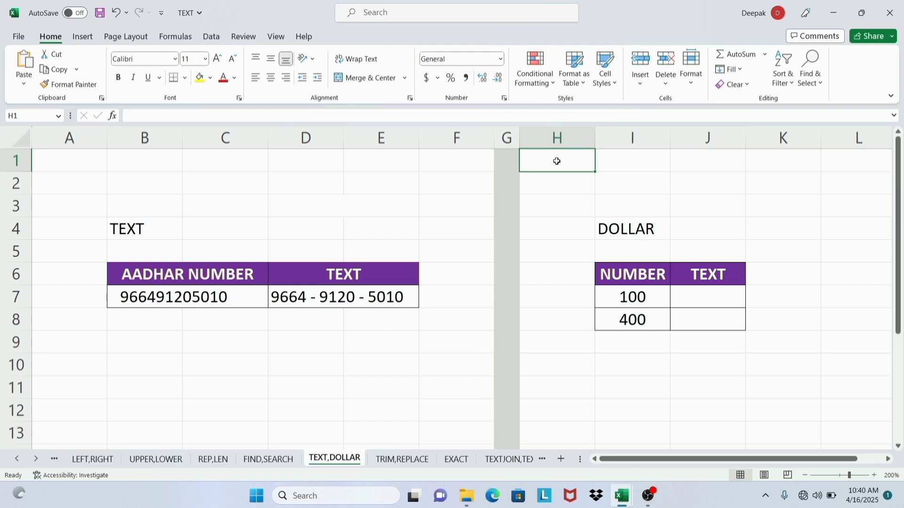
{"action": "left_click", "coordinate": [611, 298]}
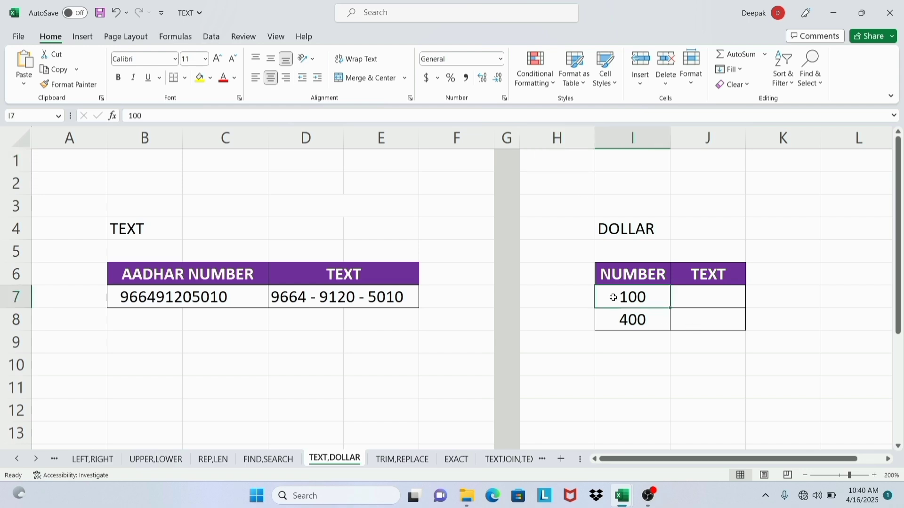
{"action": "left_click", "coordinate": [618, 325]}
{"action": "left_click", "coordinate": [615, 300]}
{"action": "left_click", "coordinate": [630, 234]}
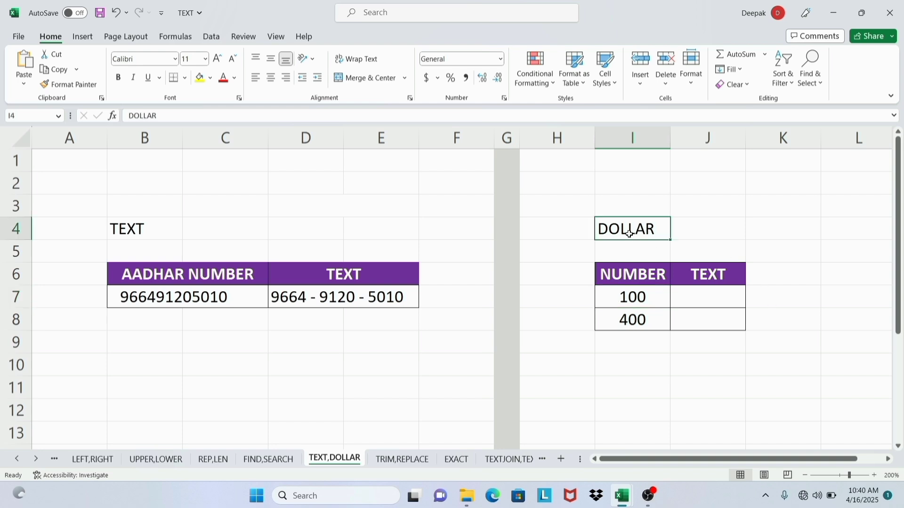
Step: Convert the first number of the DOLLAR table to currency text without decimals by entering =DOLLAR(I7,0) in cell J7
{"action": "left_click", "coordinate": [701, 298]}
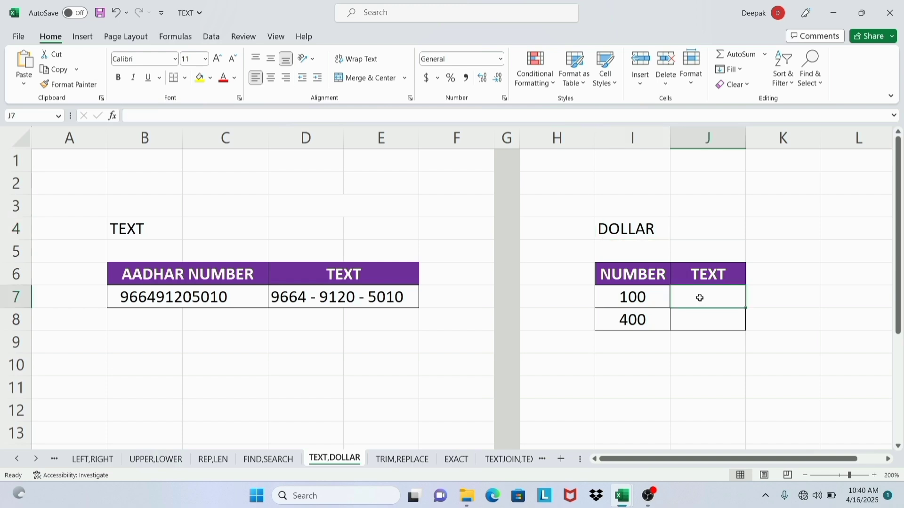
{"action": "type", "text": "=dolo"}
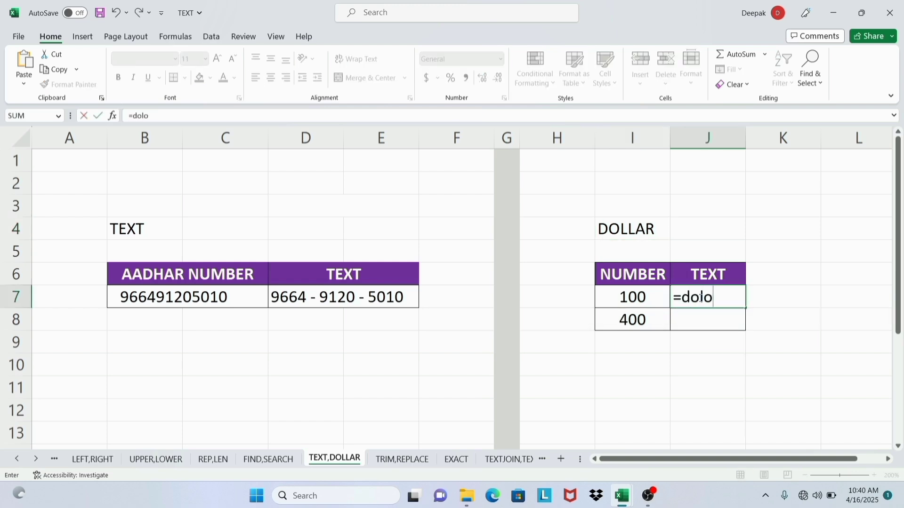
{"action": "key", "text": "BackSpace"}
{"action": "key", "text": "BackSpace"}
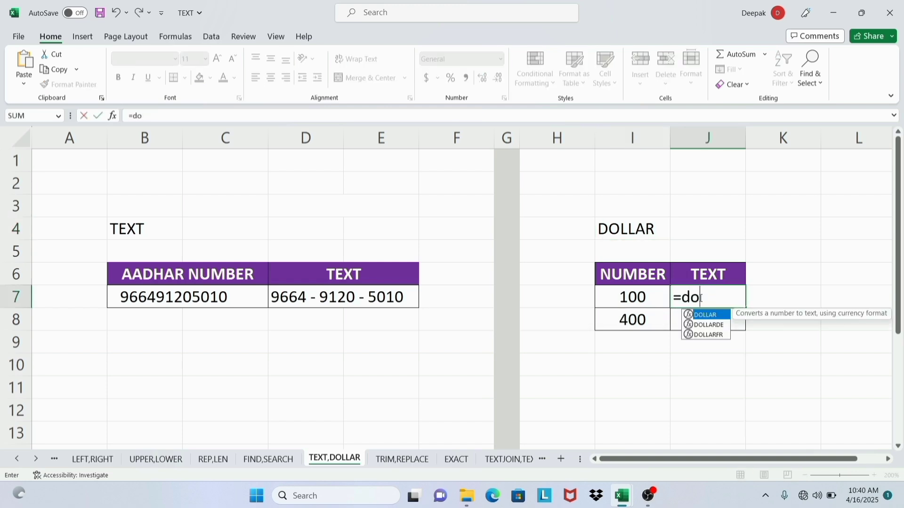
{"action": "key", "text": "Tab"}
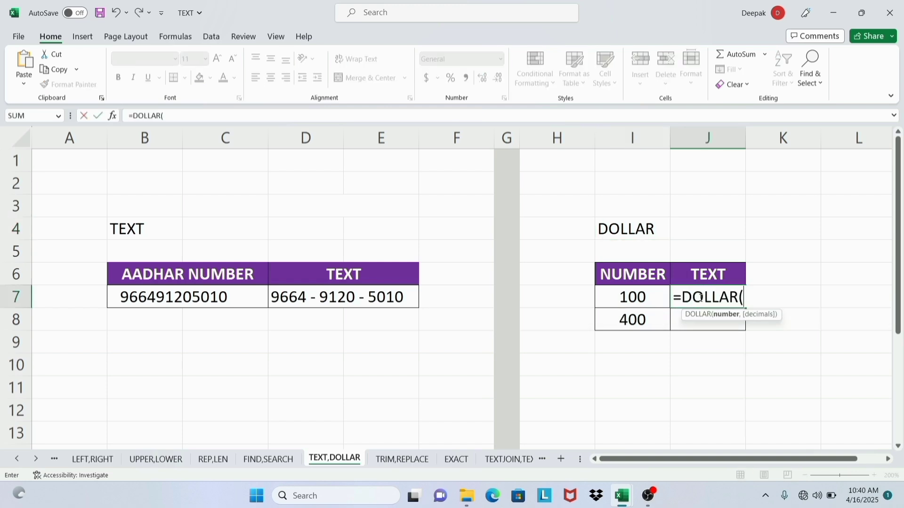
{"action": "left_click", "coordinate": [639, 295]}
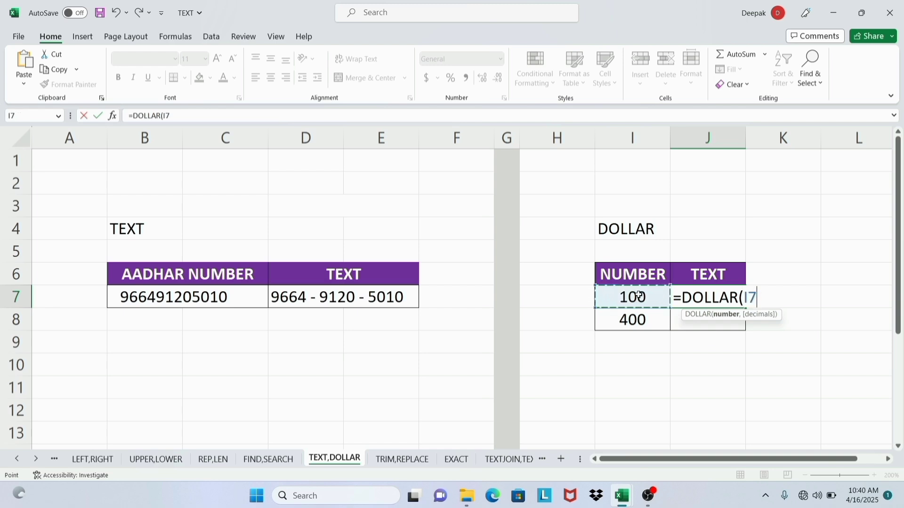
{"action": "type", "text": ","}
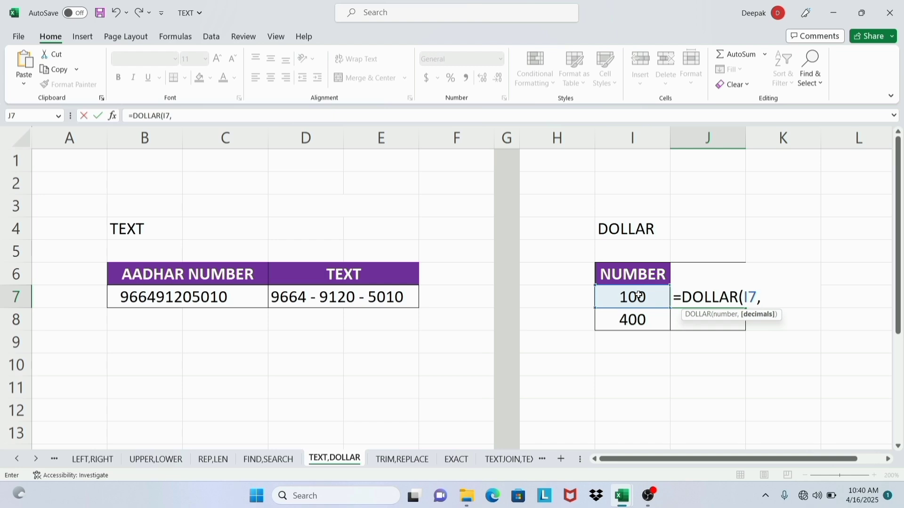
{"action": "type", "text": "0)"}
{"action": "key", "text": "Return"}
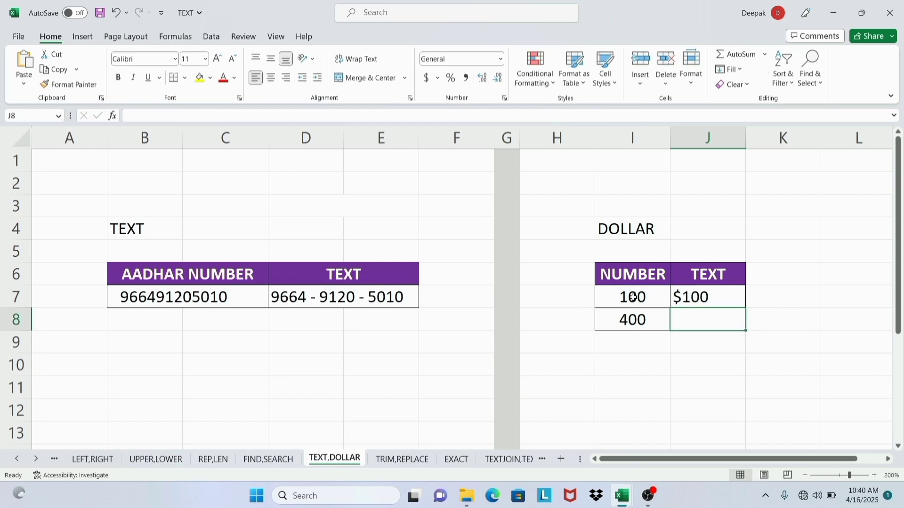
{"action": "left_click", "coordinate": [633, 296]}
{"action": "left_click", "coordinate": [688, 300]}
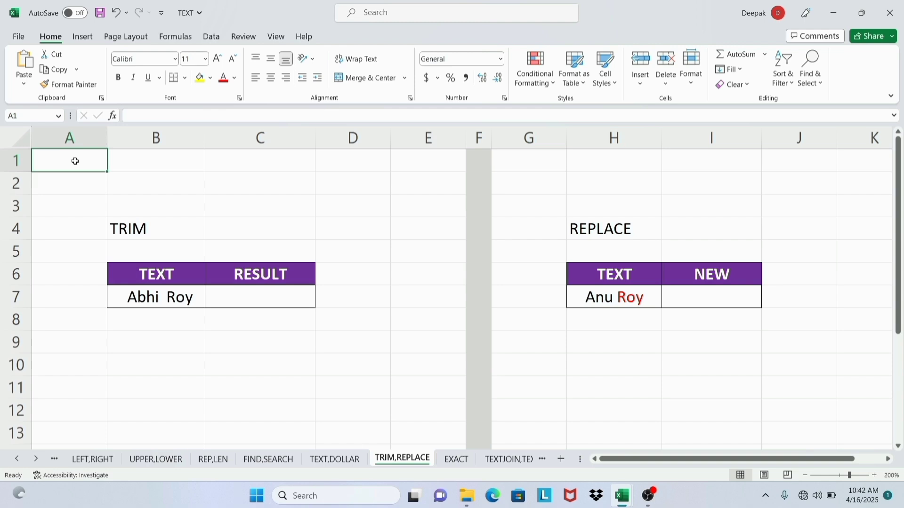
Step: Remove the extra spaces from the text in the TRIM table by entering =TRIM(B7) in cell C7
{"action": "left_click", "coordinate": [158, 298]}
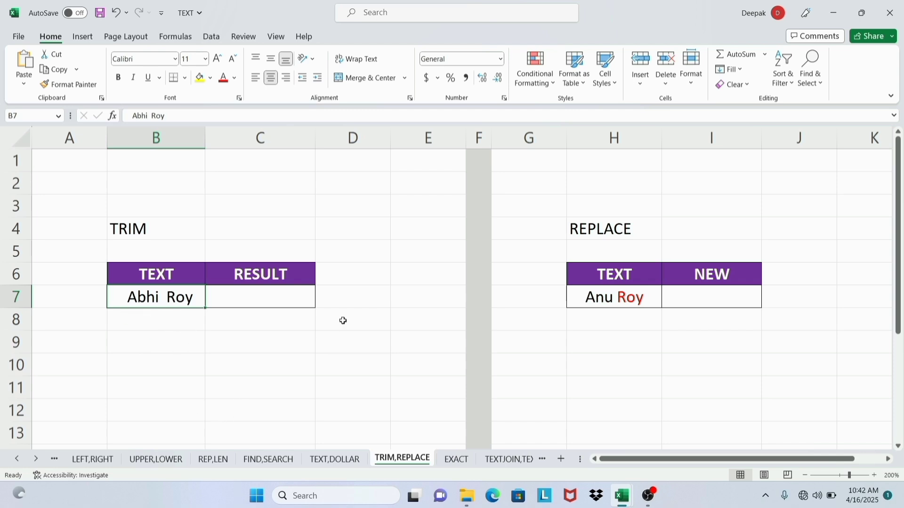
{"action": "left_click", "coordinate": [283, 304]}
{"action": "type", "text": "="}
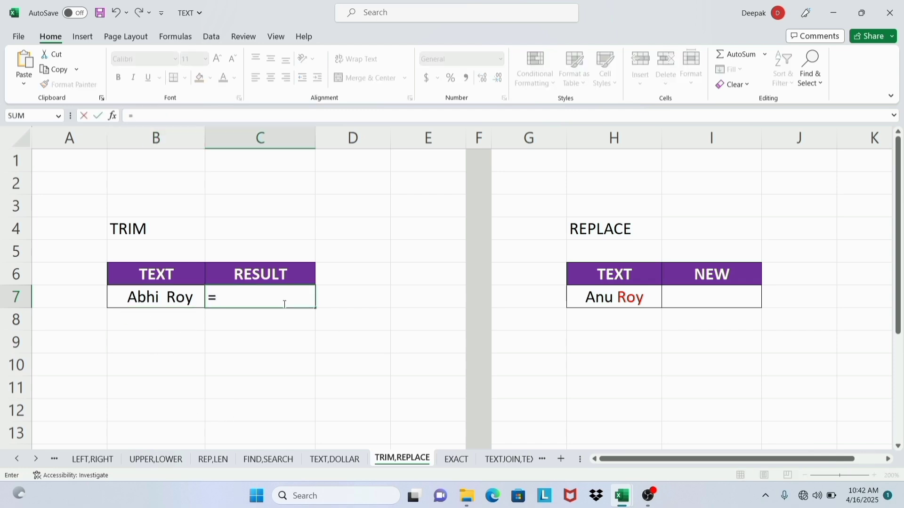
{"action": "type", "text": "trim"}
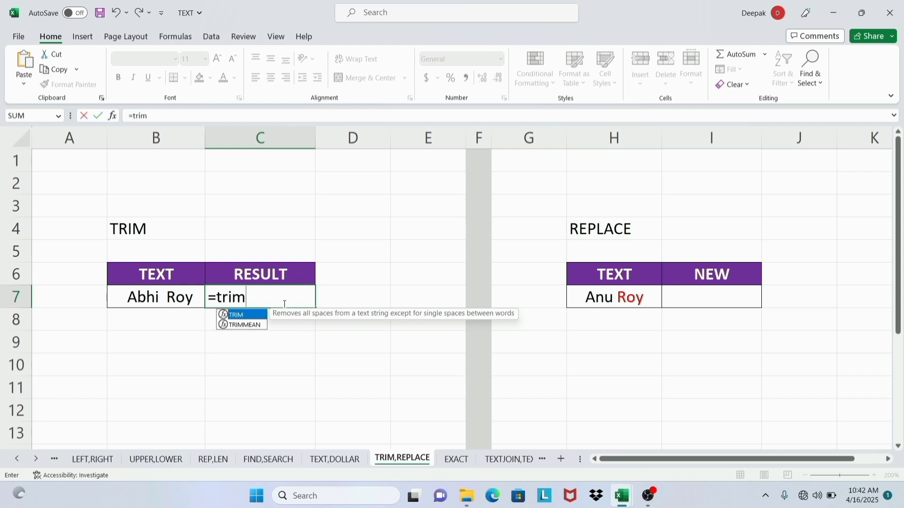
{"action": "key", "text": "Tab"}
{"action": "left_click", "coordinate": [149, 295]}
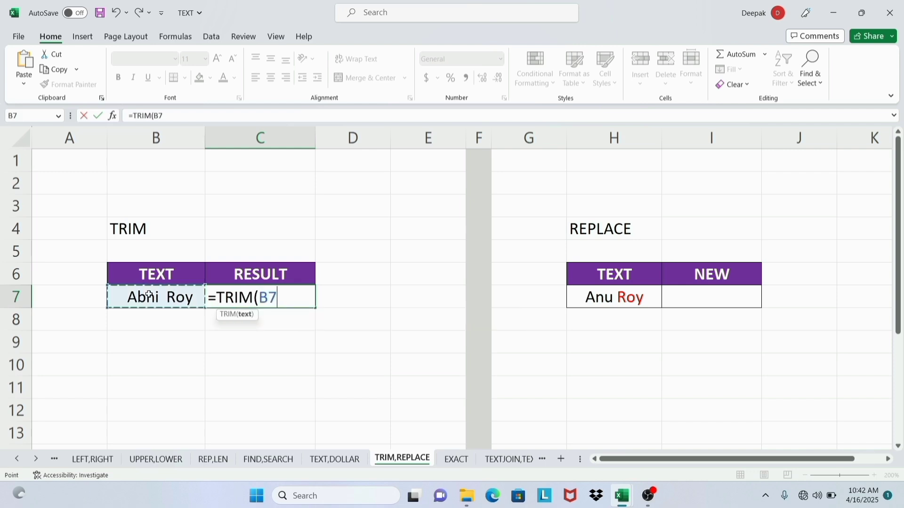
{"action": "type", "text": ")"}
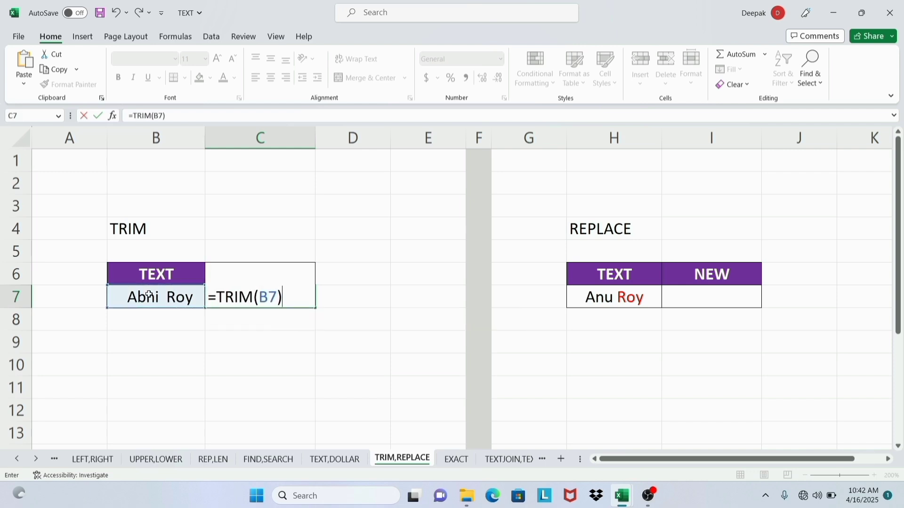
{"action": "key", "text": "Return"}
{"action": "left_click", "coordinate": [162, 359]}
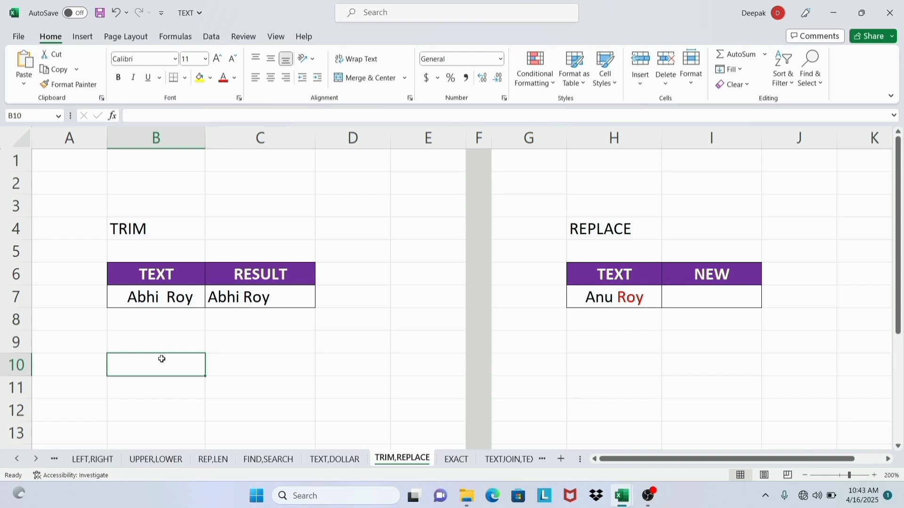
{"action": "left_click", "coordinate": [178, 300]}
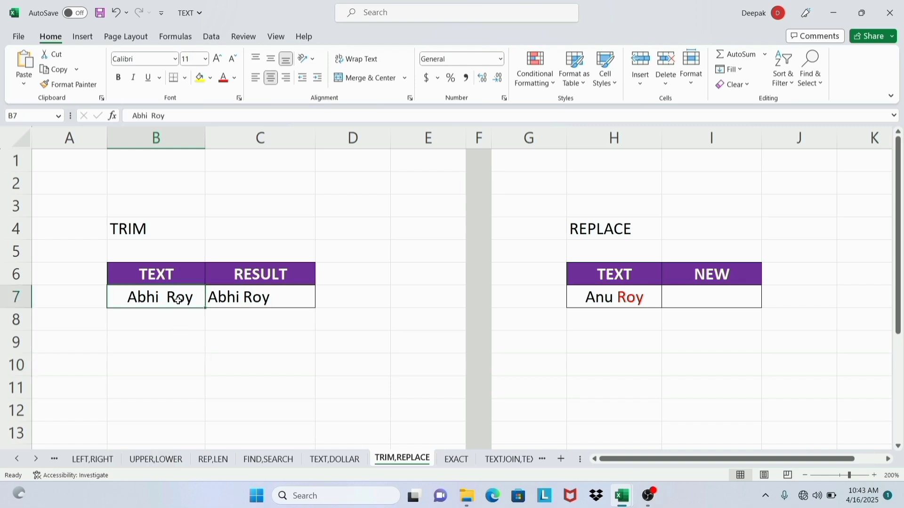
{"action": "left_click", "coordinate": [228, 301]}
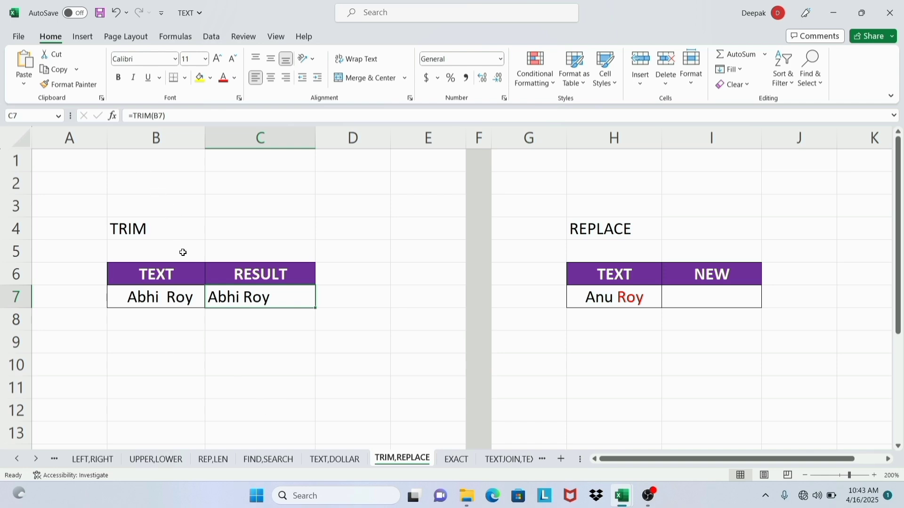
{"action": "double_click", "coordinate": [183, 229]}
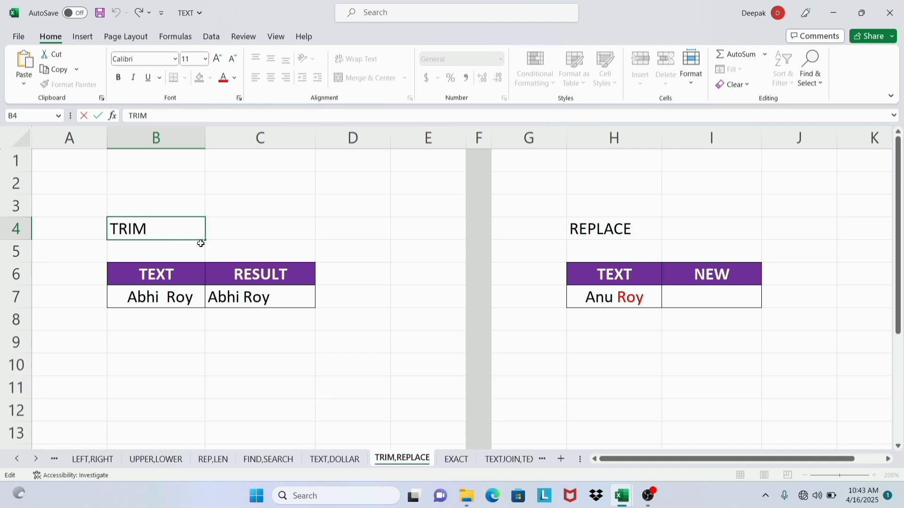
{"action": "left_click_drag", "start_coordinate": [168, 233], "coordinate": [94, 230]}
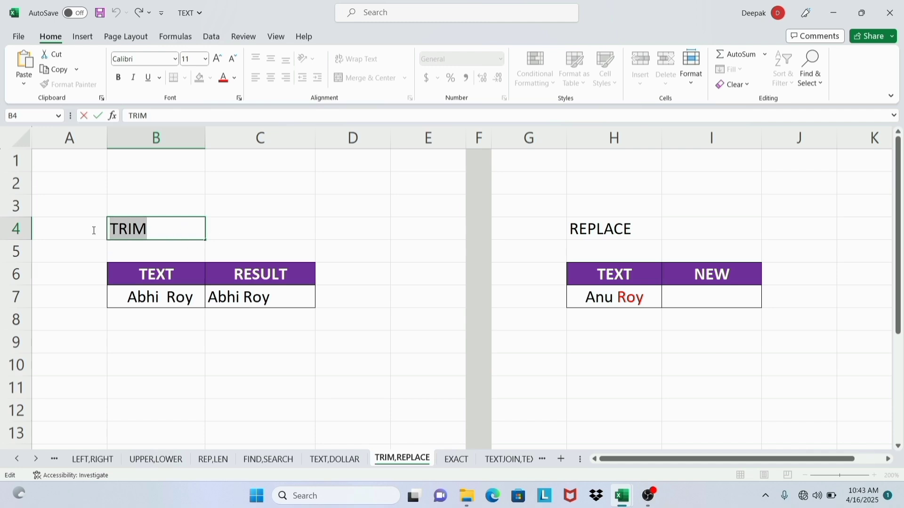
{"action": "left_click", "coordinate": [251, 172]}
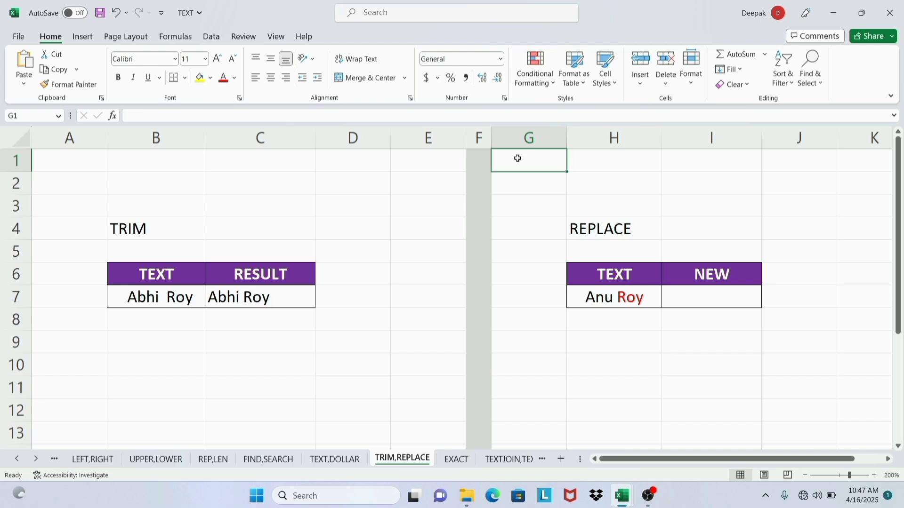
Step: Swap the surname of the H7 text in cell I7 with a REPLACE formula starting at character 5, covering 3 characters, with another surname as new text
{"action": "left_click", "coordinate": [631, 300]}
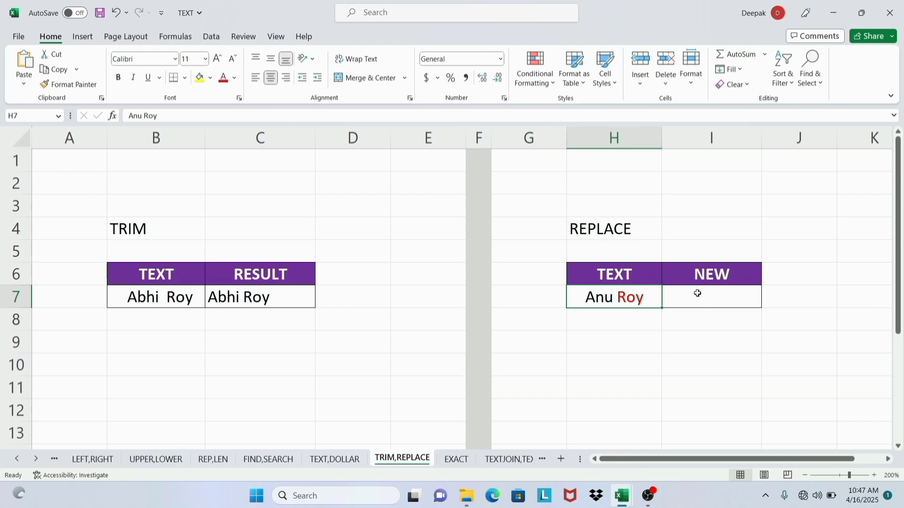
{"action": "left_click", "coordinate": [731, 298]}
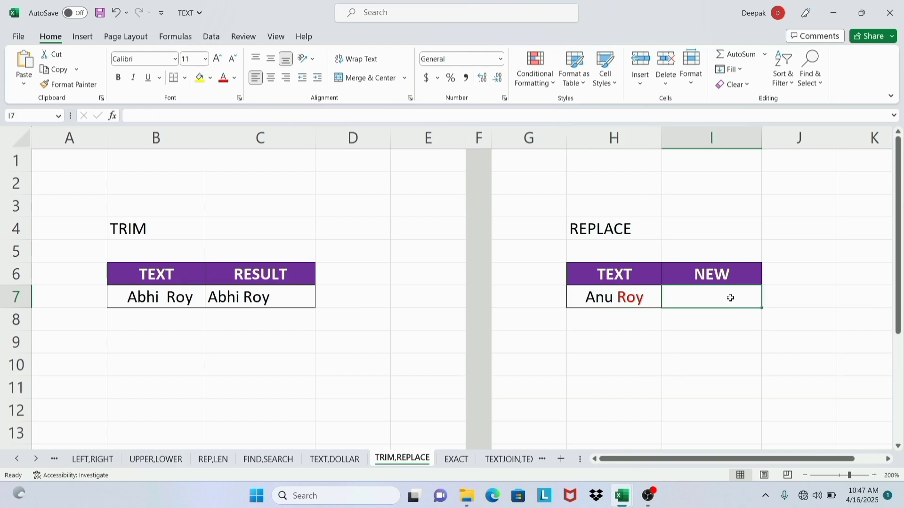
{"action": "type", "text": "=rep"}
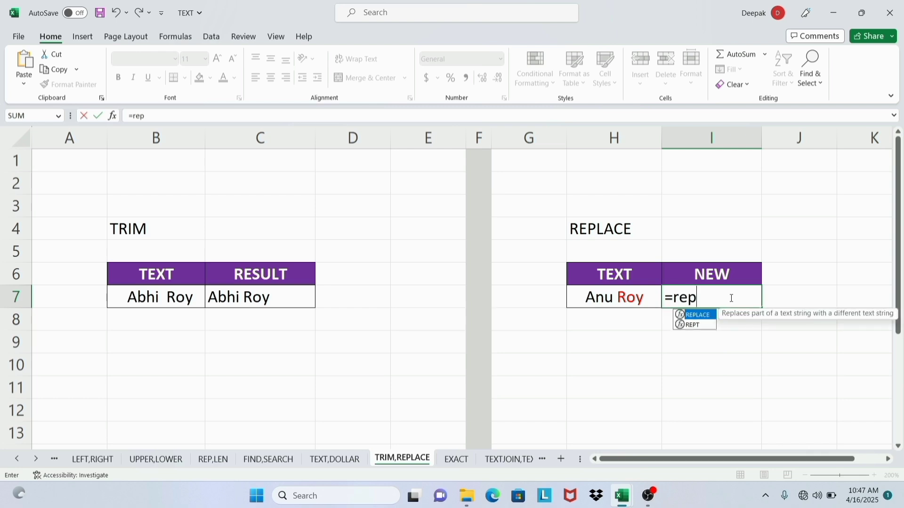
{"action": "key", "text": "Tab"}
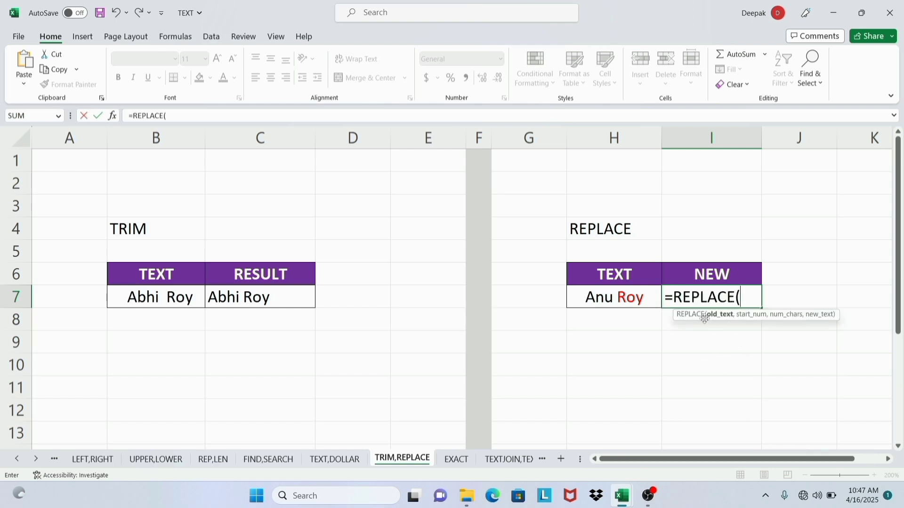
{"action": "left_click", "coordinate": [619, 295]}
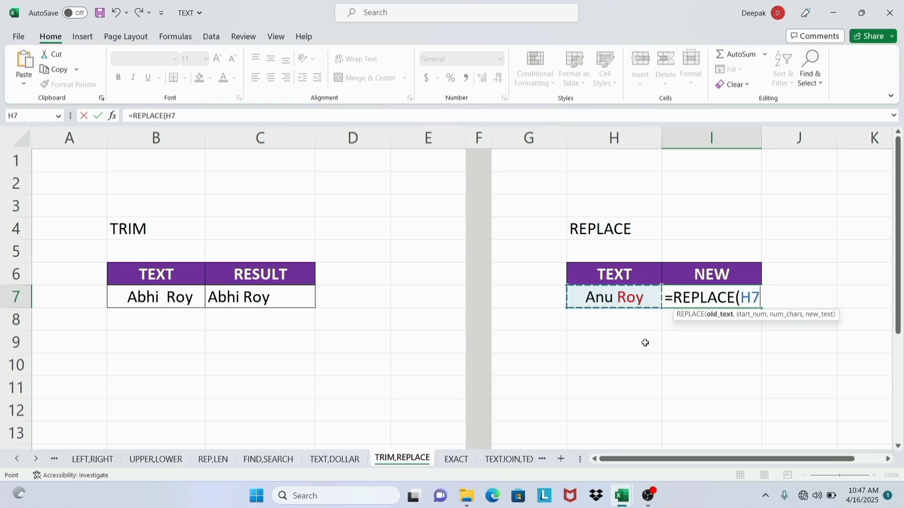
{"action": "type", "text": ","}
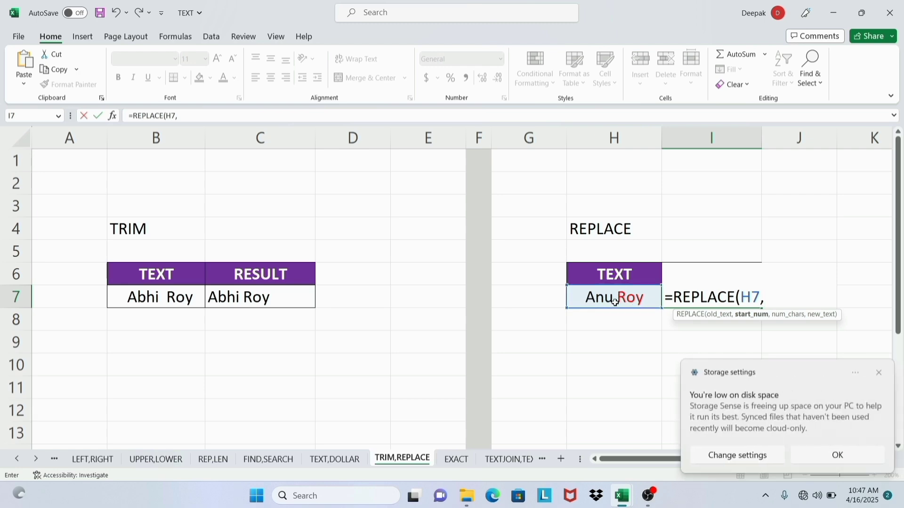
{"action": "left_click", "coordinate": [877, 375]}
{"action": "left_click", "coordinate": [766, 296]}
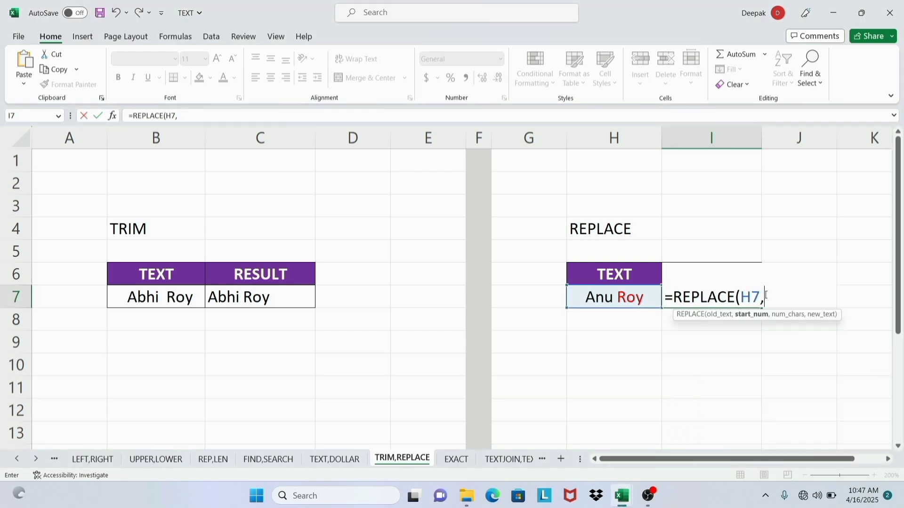
{"action": "type", "text": "5,"}
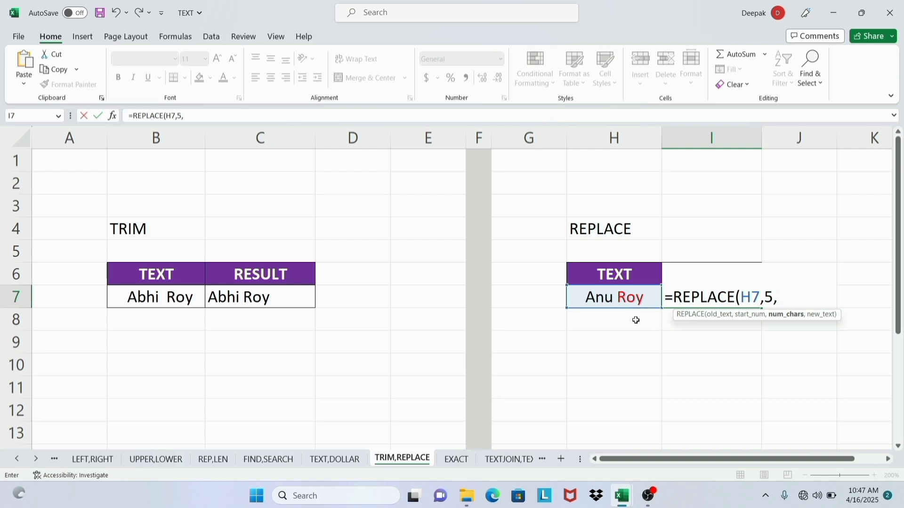
{"action": "type", "text": "3,"}
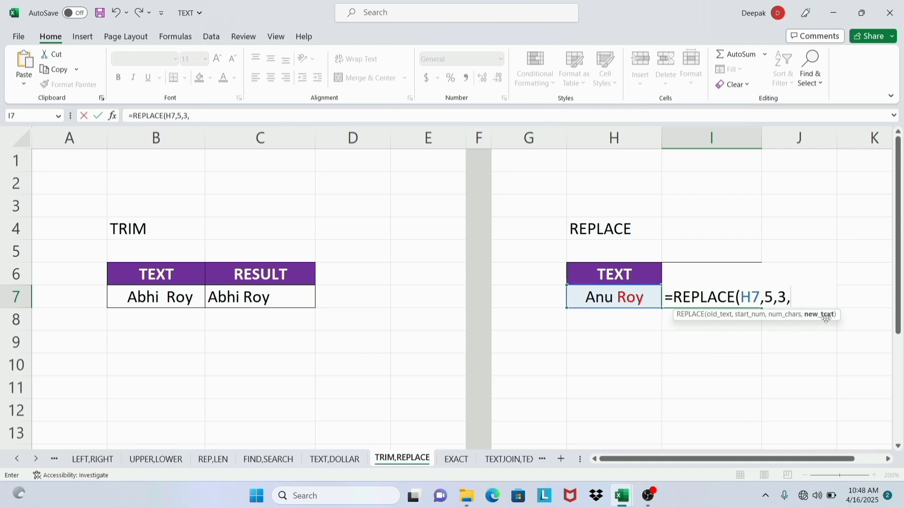
{"action": "type", "text": "\"Shingh"}
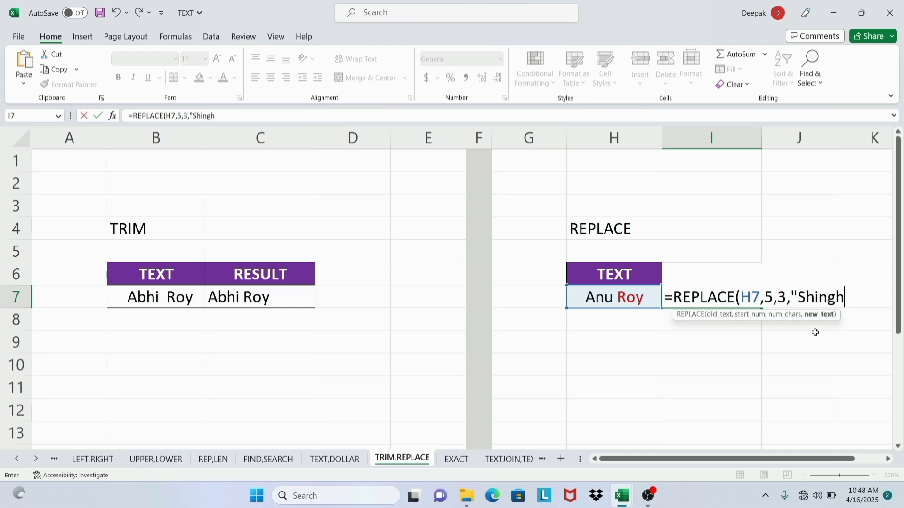
{"action": "type", "text": "\")"}
{"action": "key", "text": "Return"}
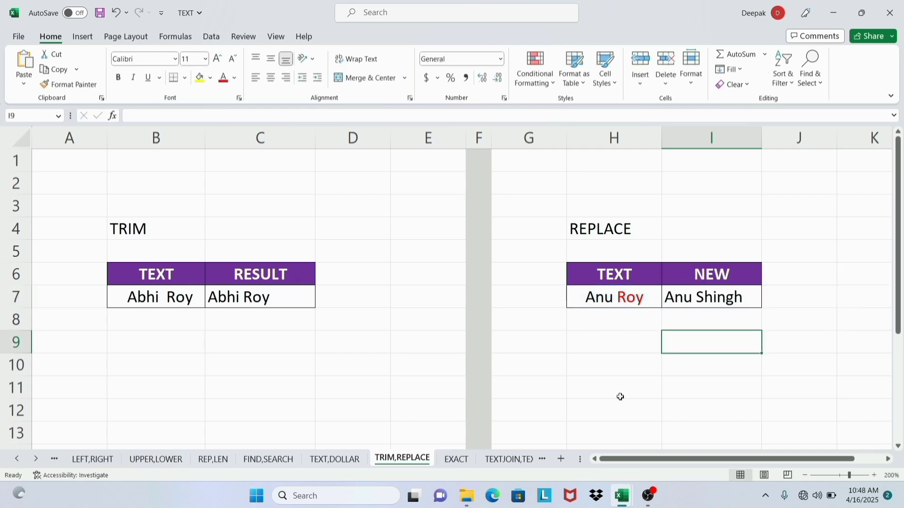
{"action": "left_click", "coordinate": [627, 296]}
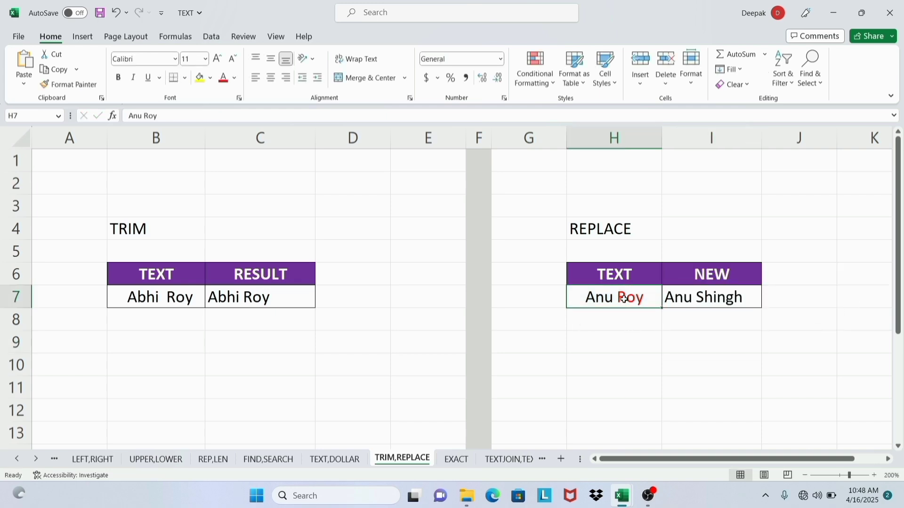
{"action": "left_click", "coordinate": [704, 294]}
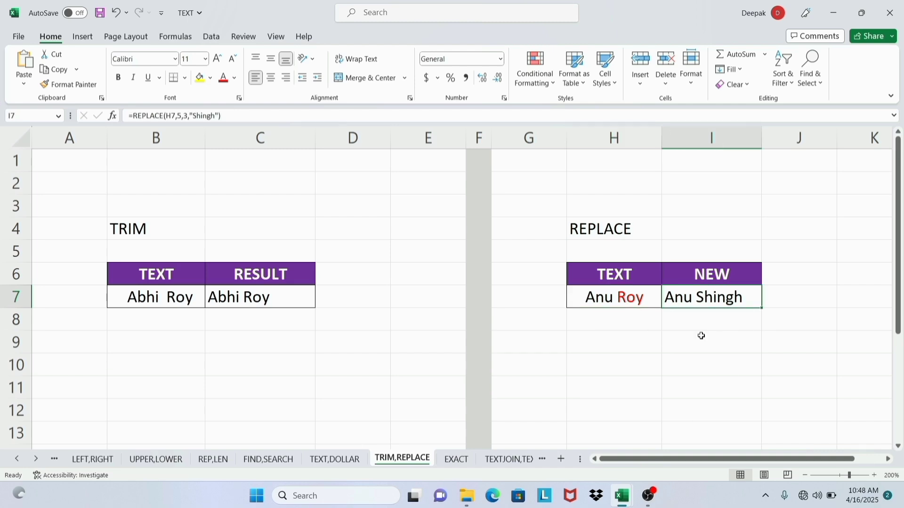
{"action": "left_click", "coordinate": [621, 228]}
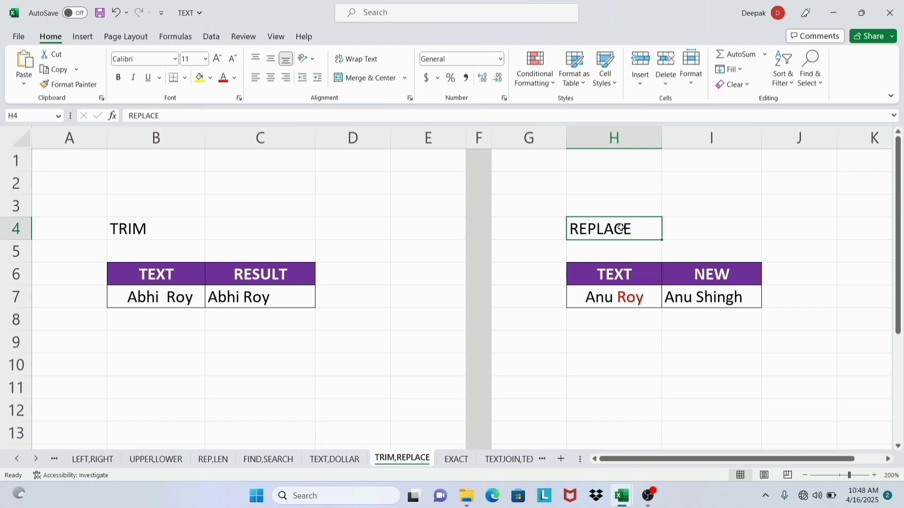
Step: On the EXACT sheet, compare the two texts in column E by entering =EXACT(E6,E7) in cell E8
{"action": "key", "text": "ctrl+Page_Down"}
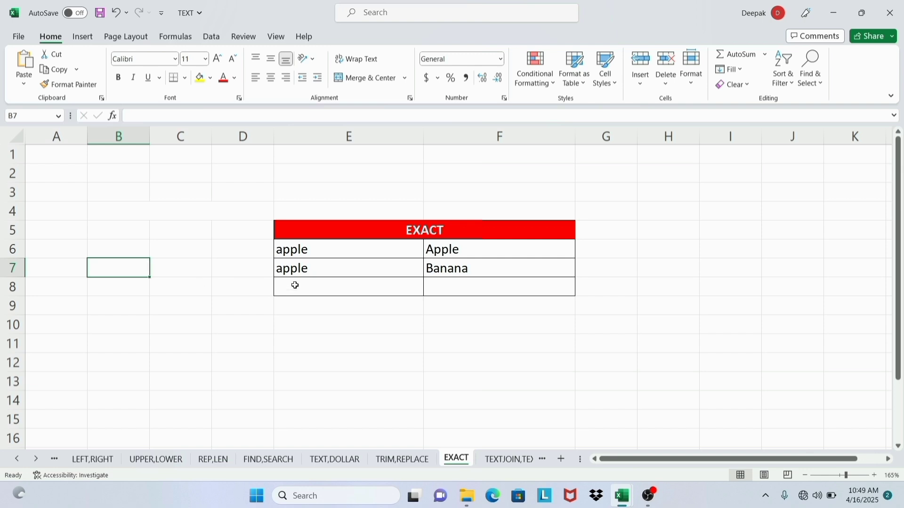
{"action": "left_click", "coordinate": [323, 288]}
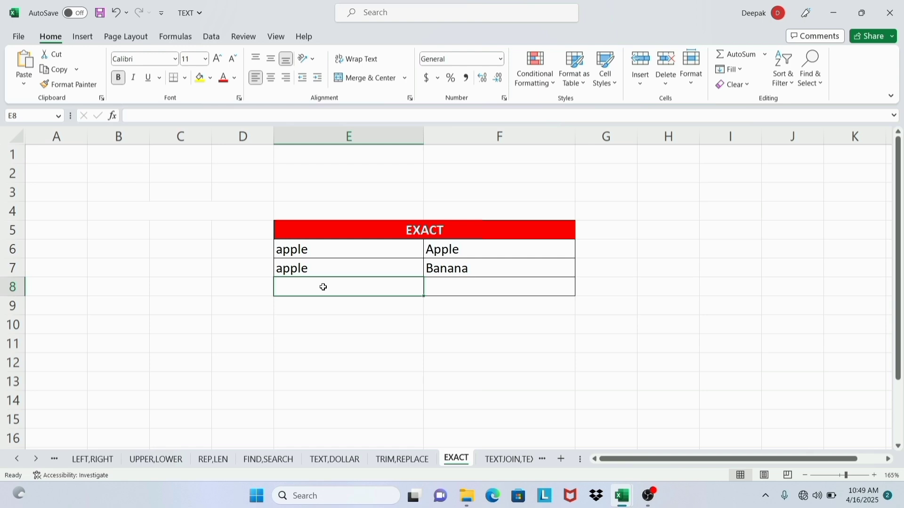
{"action": "type", "text": "=ex"}
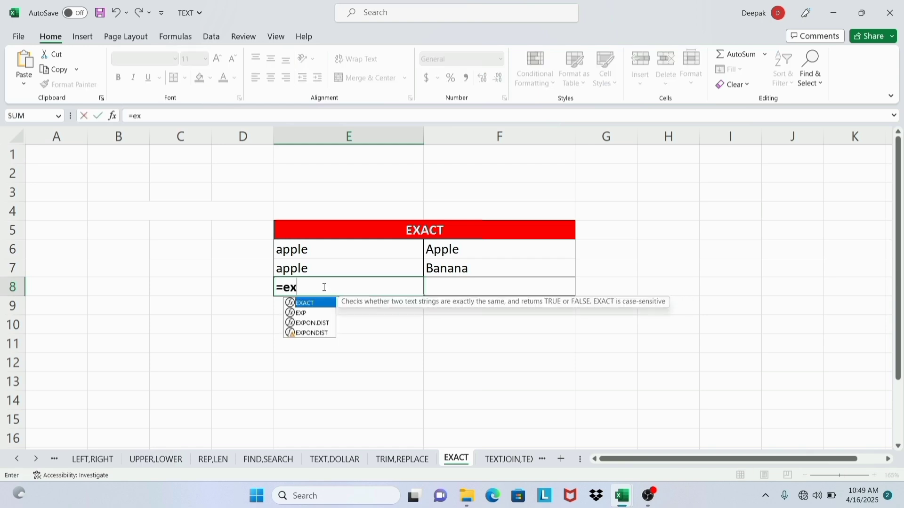
{"action": "key", "text": "Tab"}
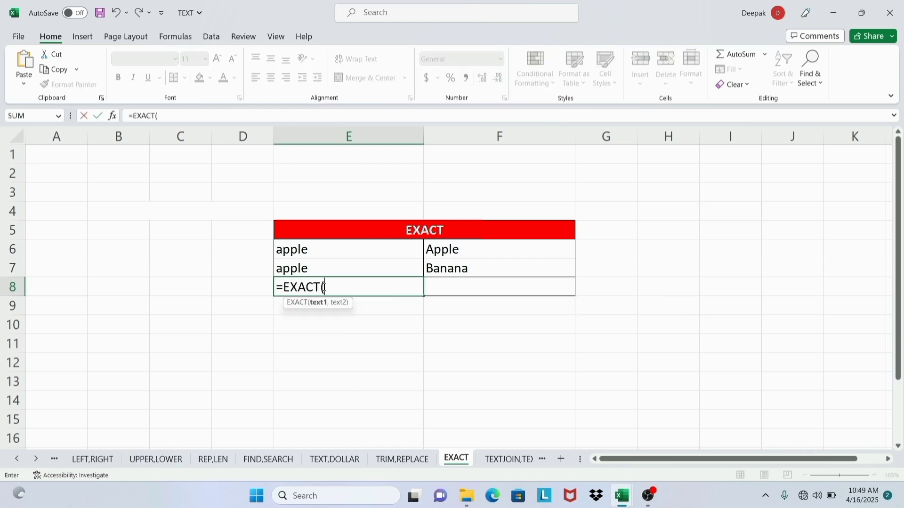
{"action": "left_click", "coordinate": [345, 248]}
{"action": "type", "text": ","}
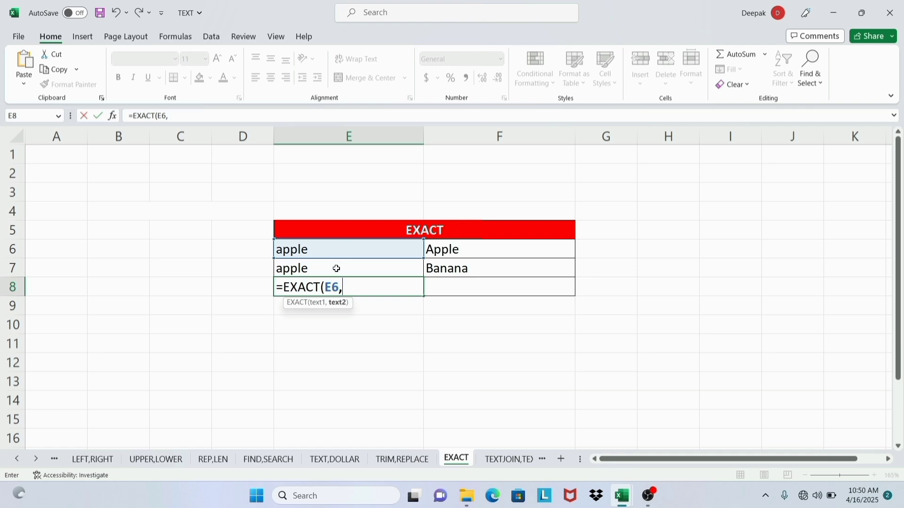
{"action": "left_click", "coordinate": [337, 270]}
{"action": "type", "text": ")"}
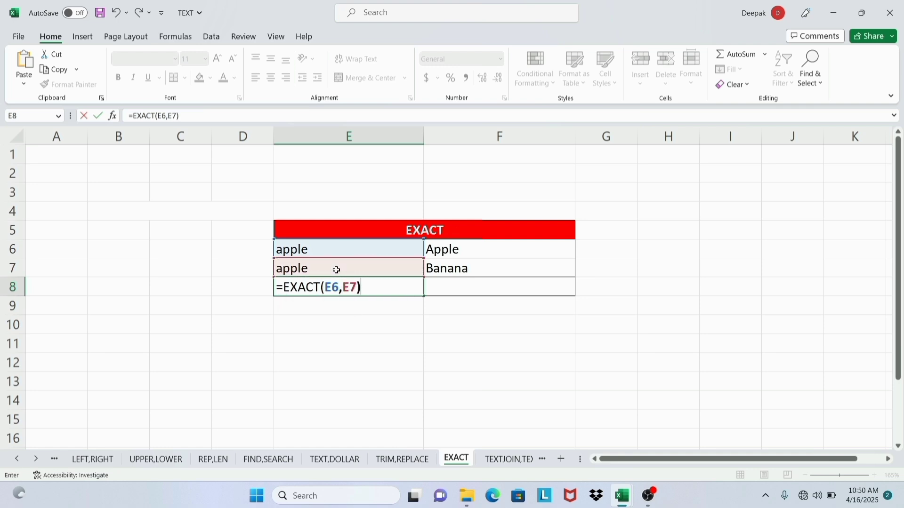
{"action": "key", "text": "Return"}
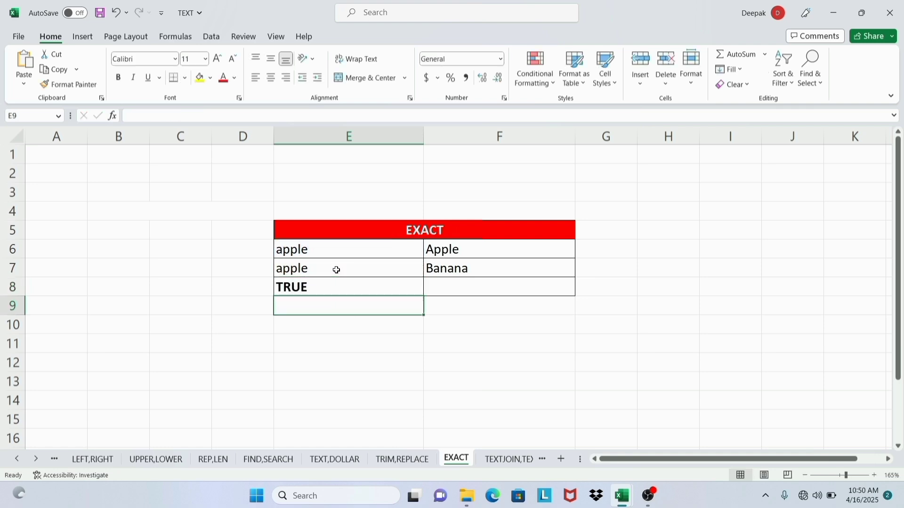
Step: Review the EXACT formula in E8 with its compared texts, and examine the text pair in cells F6 and F7
{"action": "left_click", "coordinate": [277, 287]}
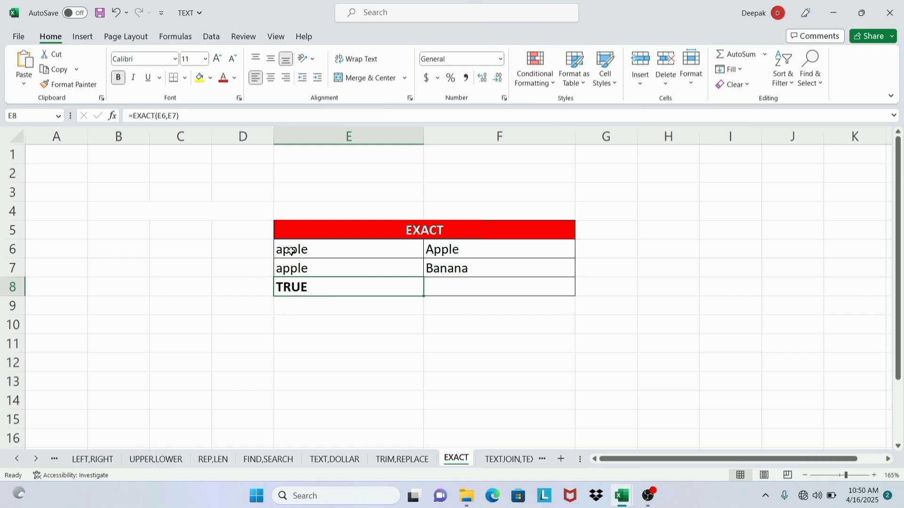
{"action": "left_click", "coordinate": [315, 251]}
{"action": "left_click", "coordinate": [325, 273]}
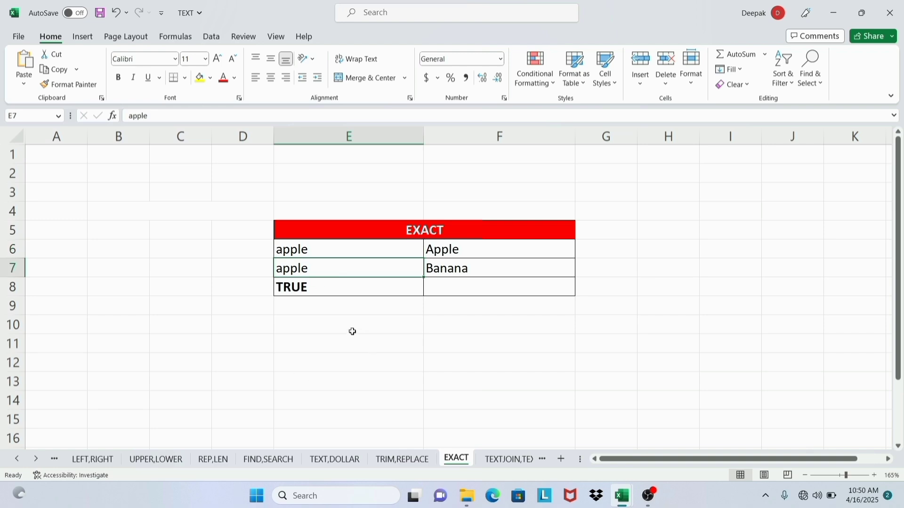
{"action": "left_click", "coordinate": [339, 287]}
{"action": "left_click", "coordinate": [511, 247]}
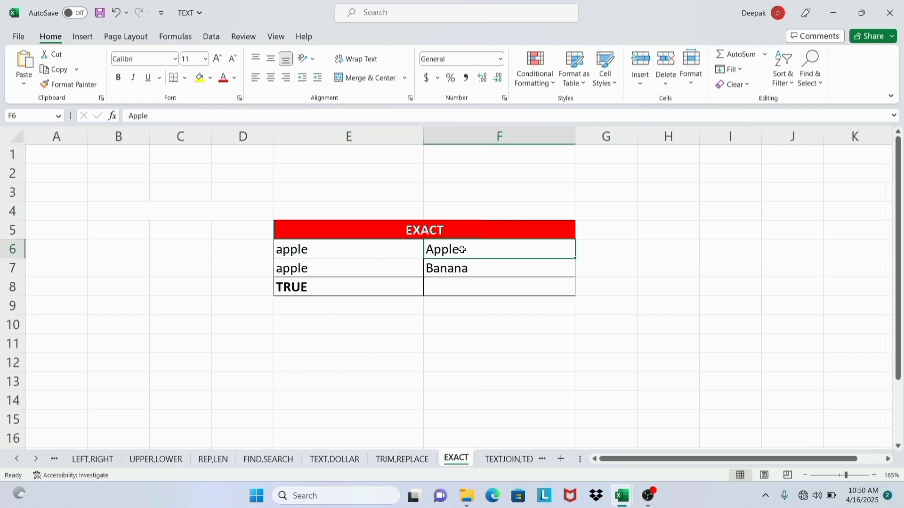
{"action": "left_click", "coordinate": [476, 273]}
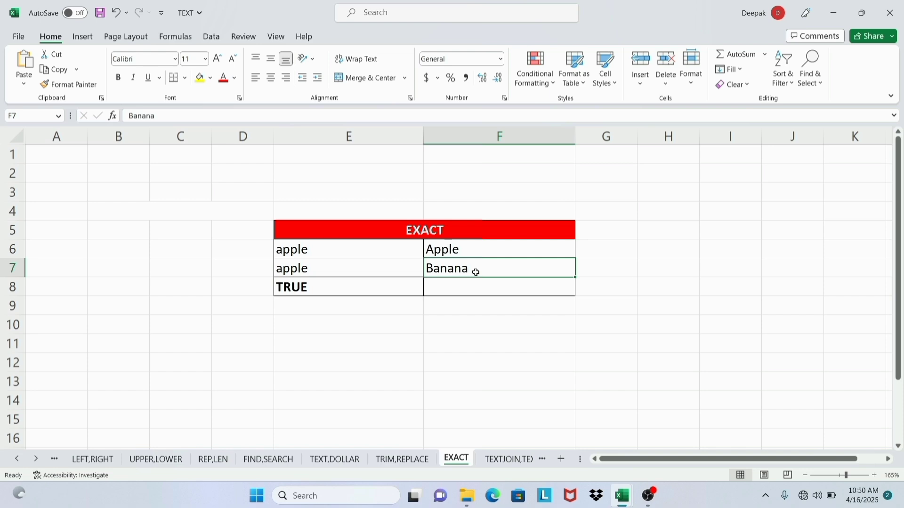
{"action": "left_click", "coordinate": [497, 248]}
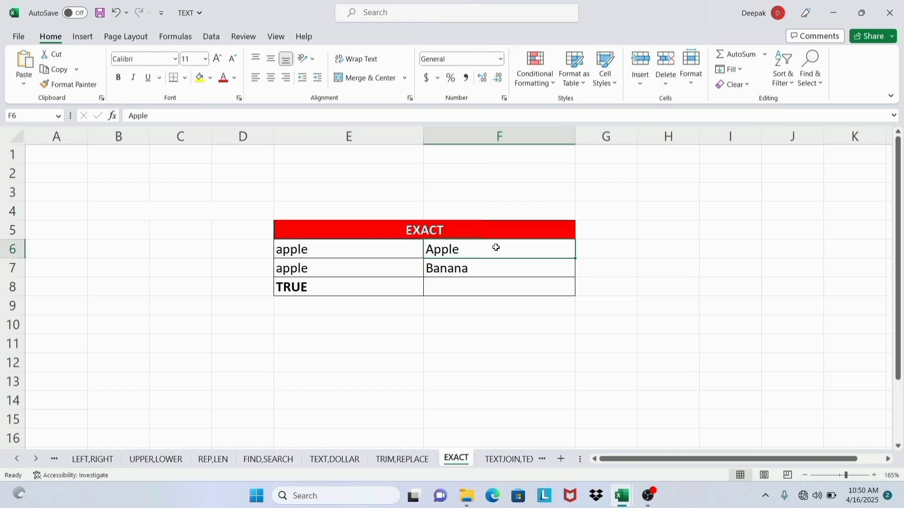
{"action": "left_click", "coordinate": [496, 263]}
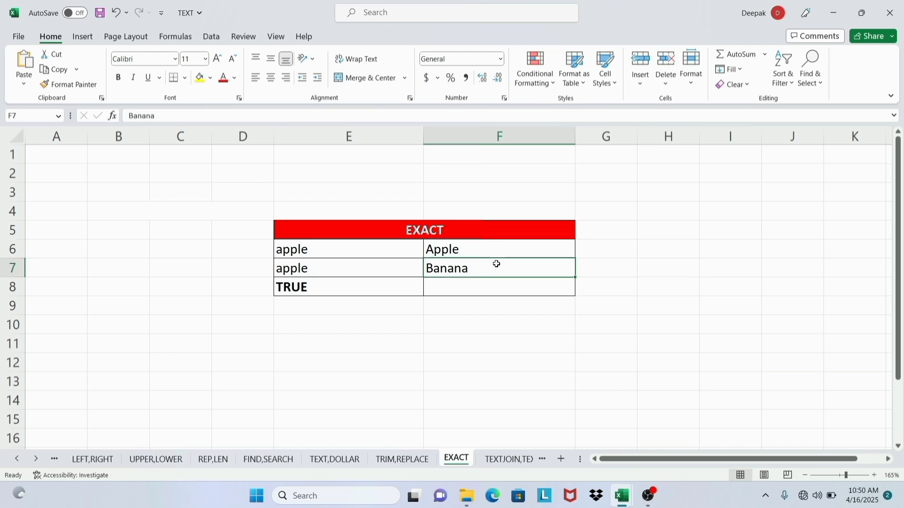
Step: Compare the texts Apple and Banana by entering =EXACT(F6,F7) in cell F8
{"action": "left_click", "coordinate": [490, 288]}
{"action": "type", "text": "=ex"}
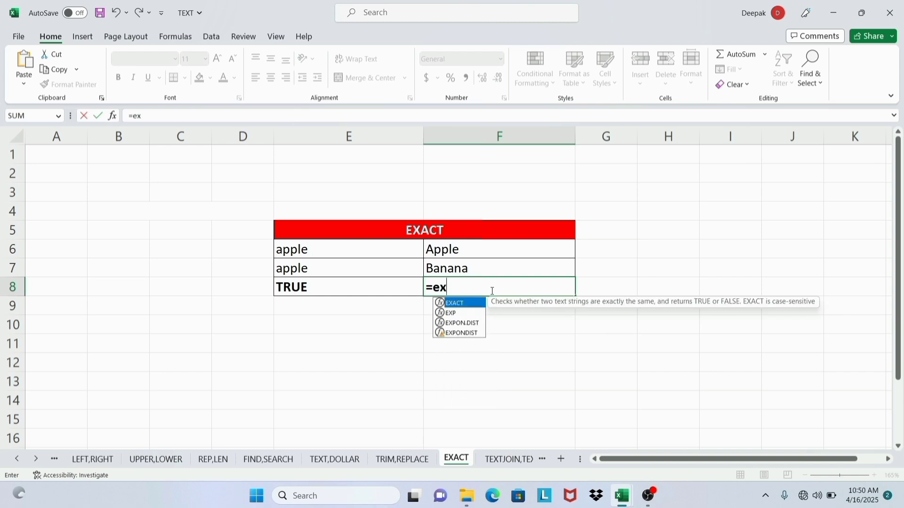
{"action": "key", "text": "Tab"}
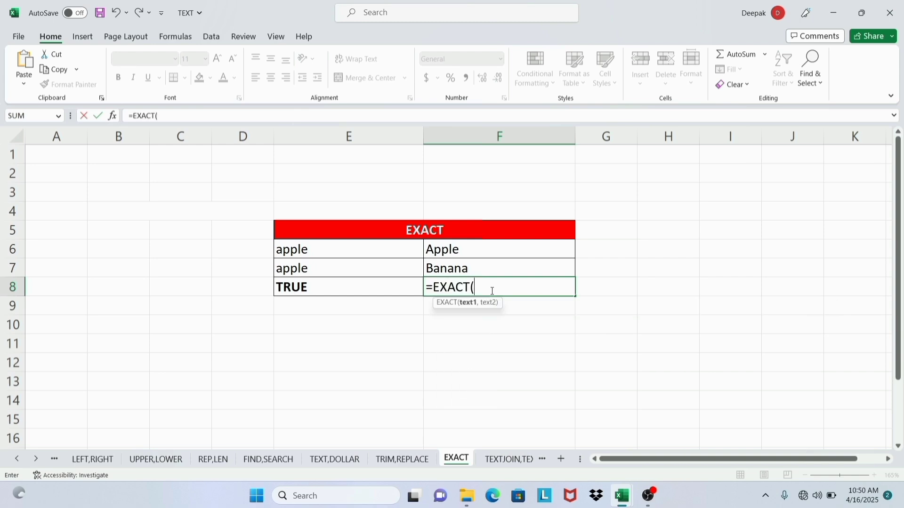
{"action": "left_click", "coordinate": [491, 252]}
{"action": "type", "text": ","}
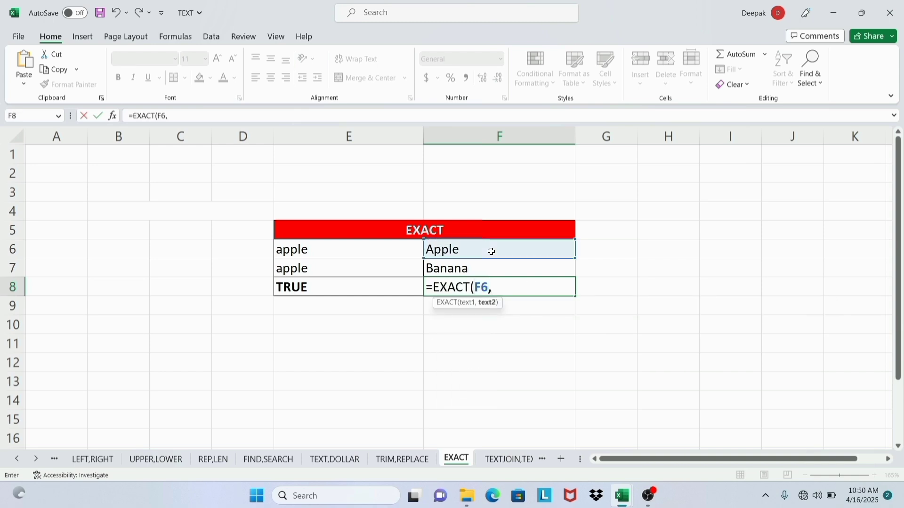
{"action": "left_click", "coordinate": [475, 269]}
{"action": "type", "text": ")"}
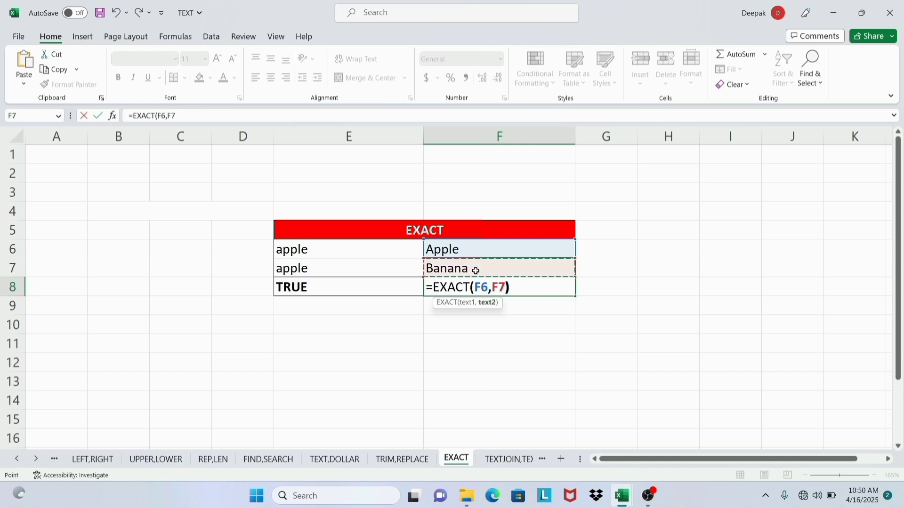
{"action": "key", "text": "Return"}
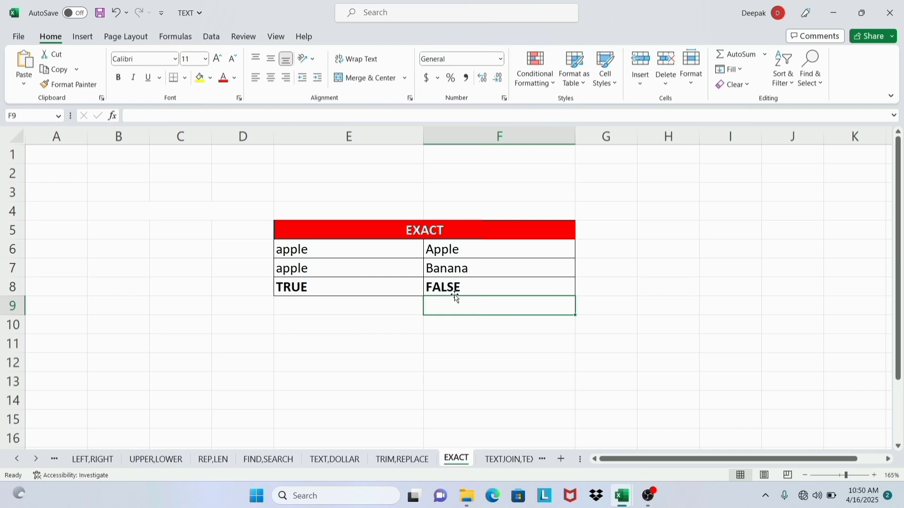
{"action": "left_click", "coordinate": [478, 286]}
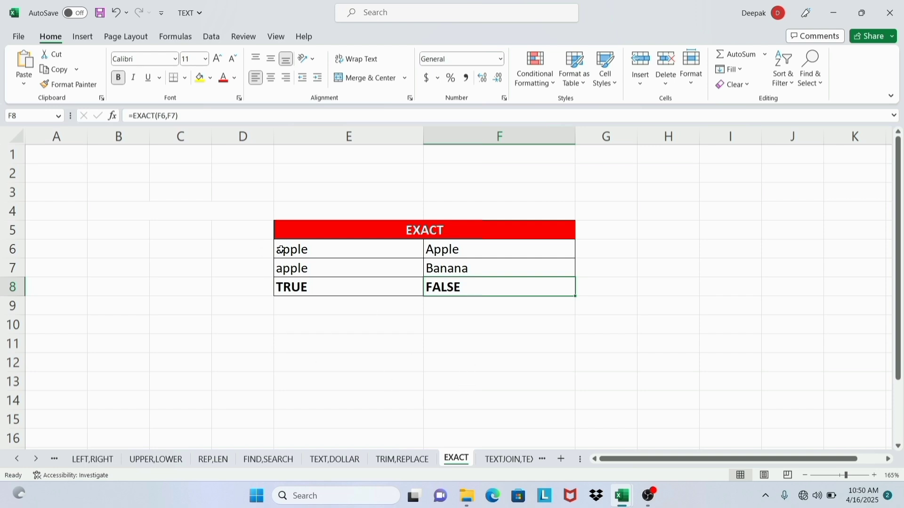
{"action": "left_click", "coordinate": [303, 250]}
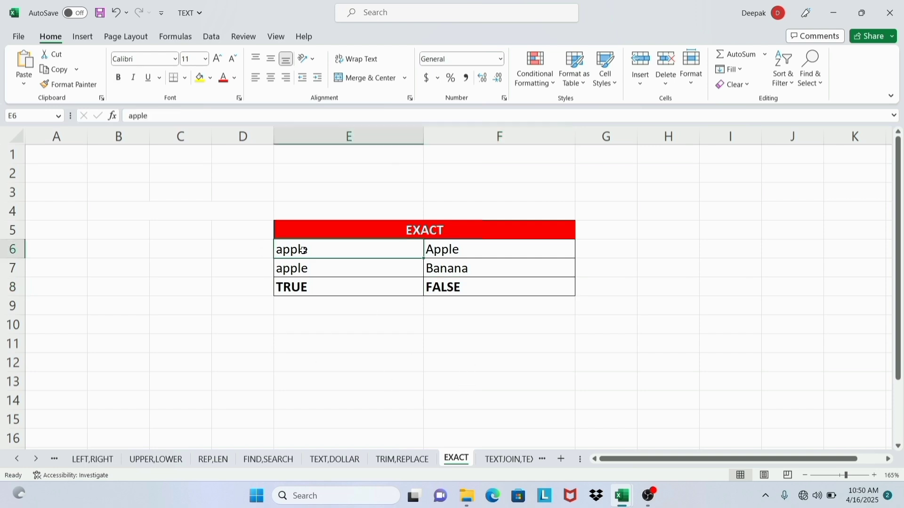
{"action": "left_click", "coordinate": [293, 283]}
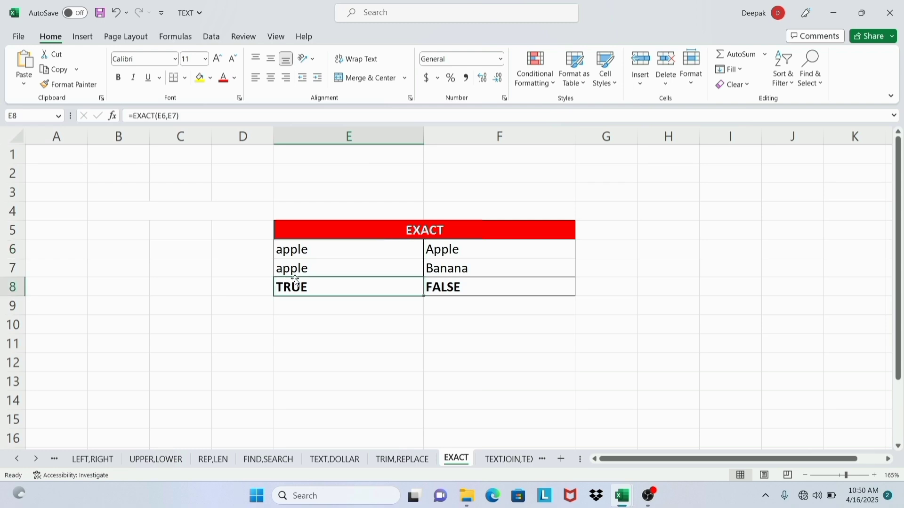
Step: Change the text in cell E6 to Apple with a capital A and recheck the EXACT comparison in E8
{"action": "double_click", "coordinate": [281, 250]}
{"action": "key", "text": "BackSpace"}
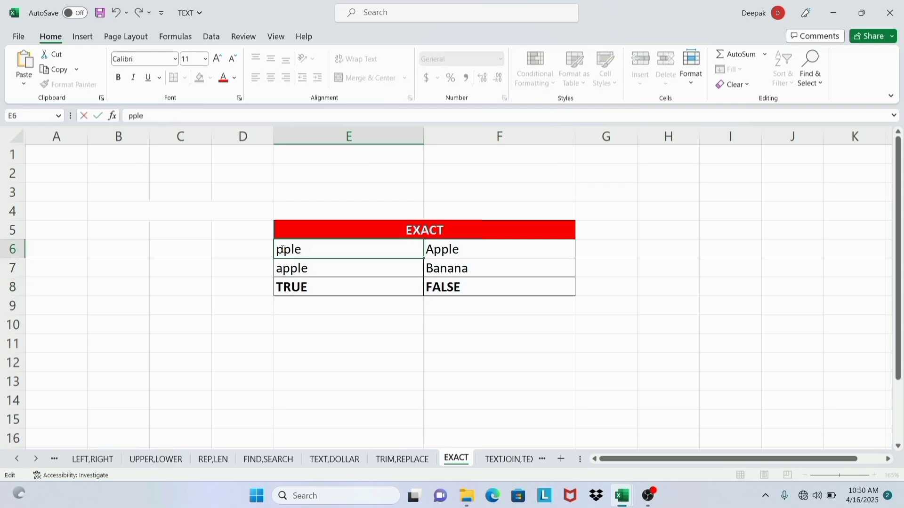
{"action": "type", "text": "A"}
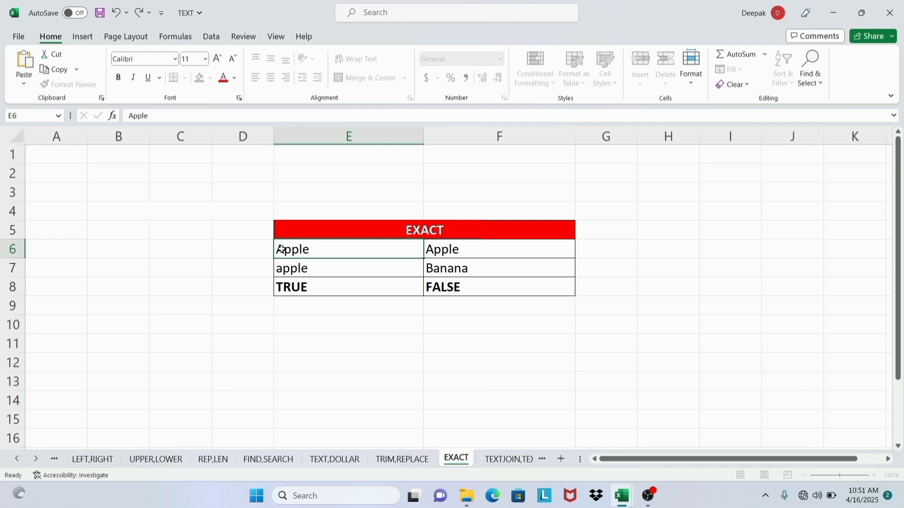
{"action": "key", "text": "Return"}
{"action": "left_click", "coordinate": [320, 289]}
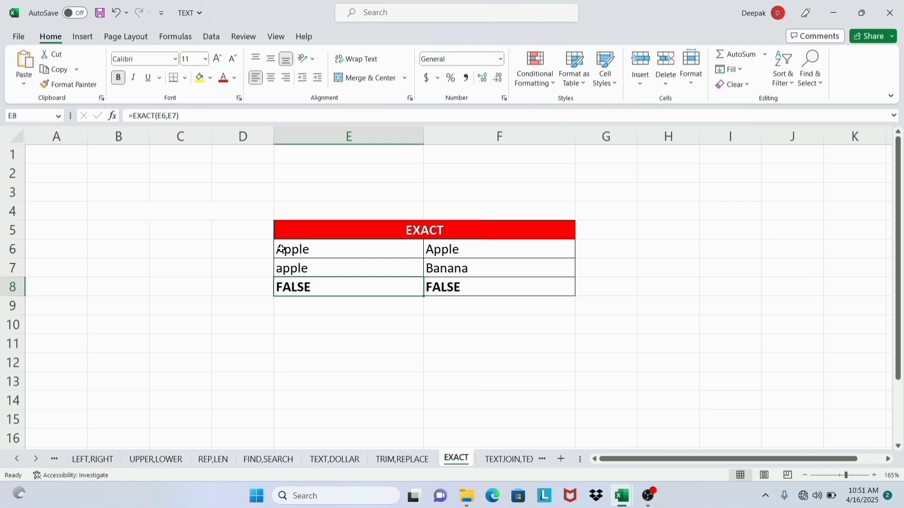
{"action": "left_click", "coordinate": [302, 390]}
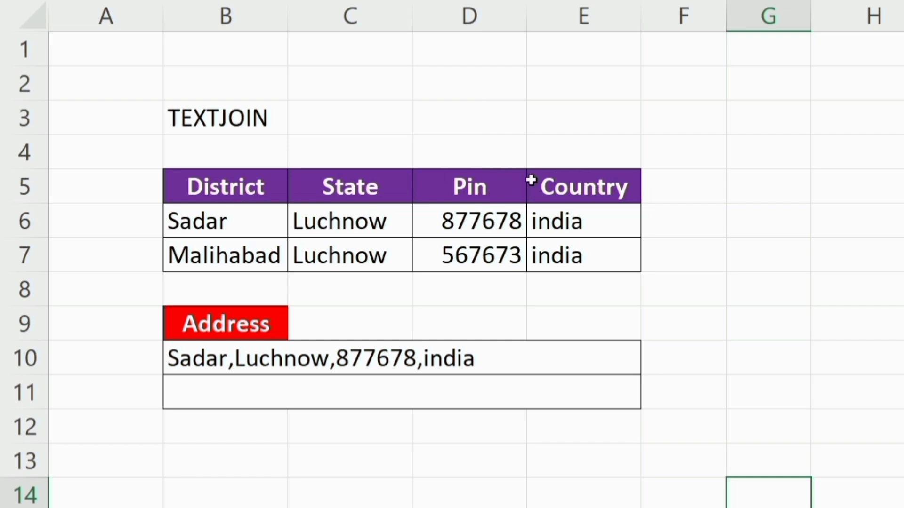
Step: Begin a TEXTJOIN formula in the empty Address cell B11 with a comma delimiter and TRUE for ignoring empty cells
{"action": "left_click", "coordinate": [240, 359]}
{"action": "left_click", "coordinate": [240, 111]}
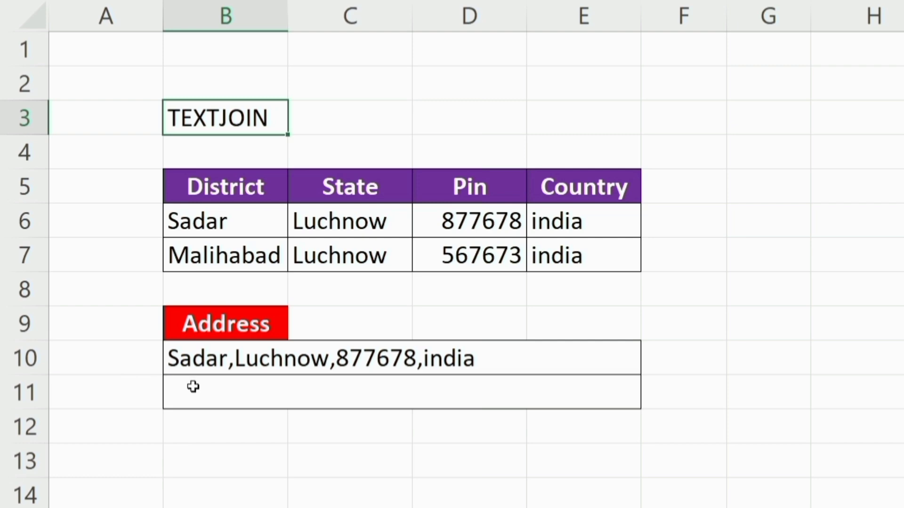
{"action": "left_click", "coordinate": [208, 388]}
{"action": "double_click", "coordinate": [208, 388]}
{"action": "type", "text": "="}
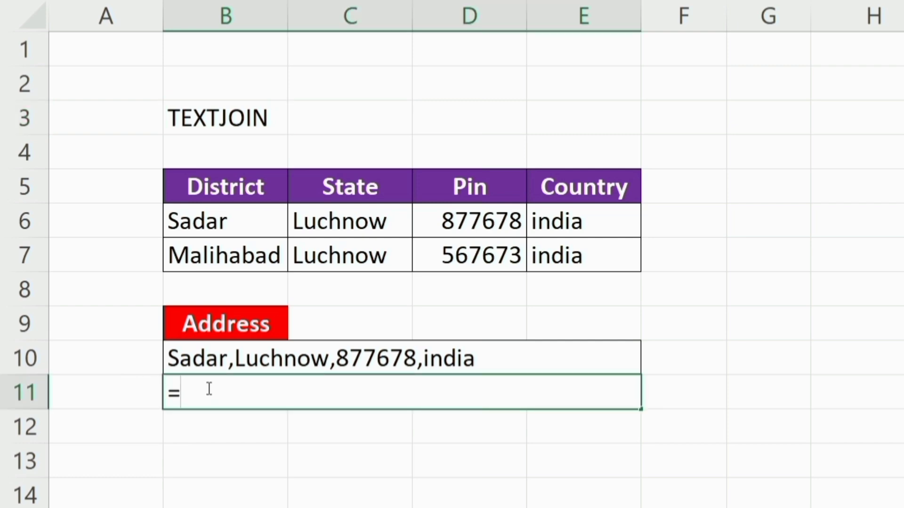
{"action": "type", "text": "te"}
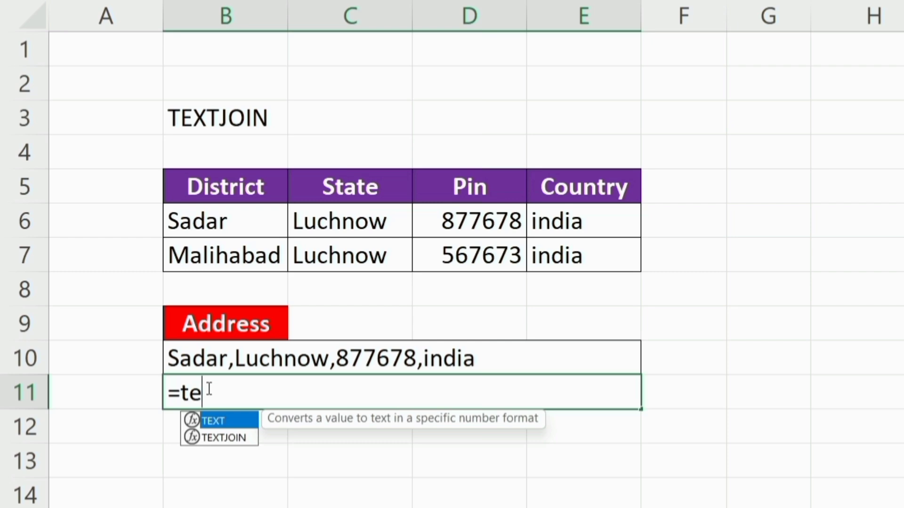
{"action": "key", "text": "Down"}
{"action": "key", "text": "Tab"}
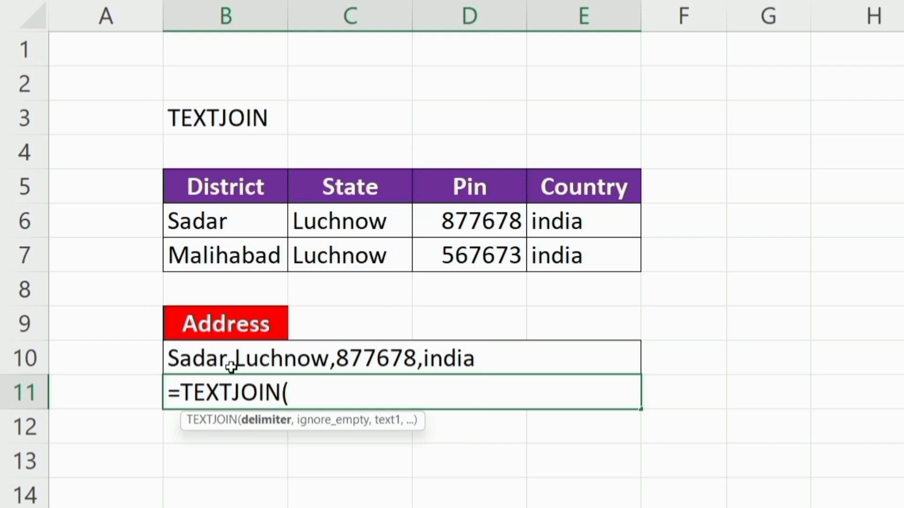
{"action": "type", "text": "\",\","}
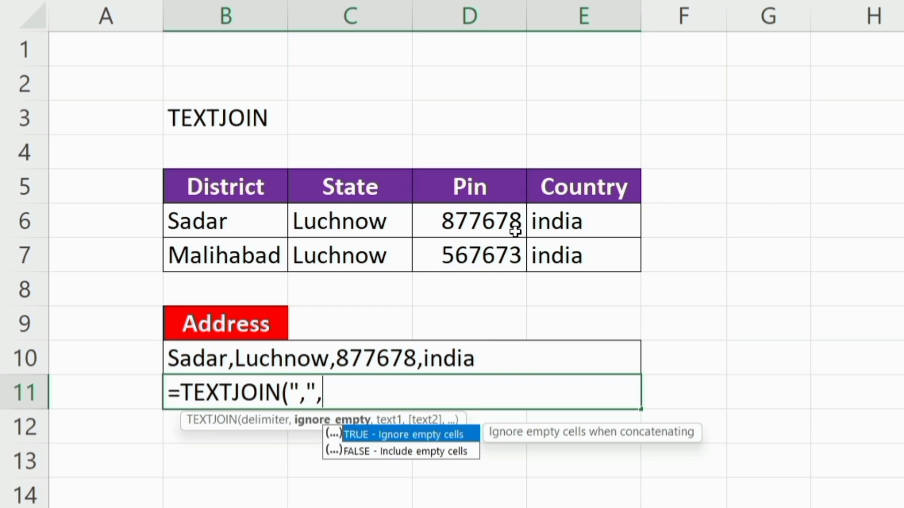
{"action": "key", "text": "Tab"}
{"action": "type", "text": ","}
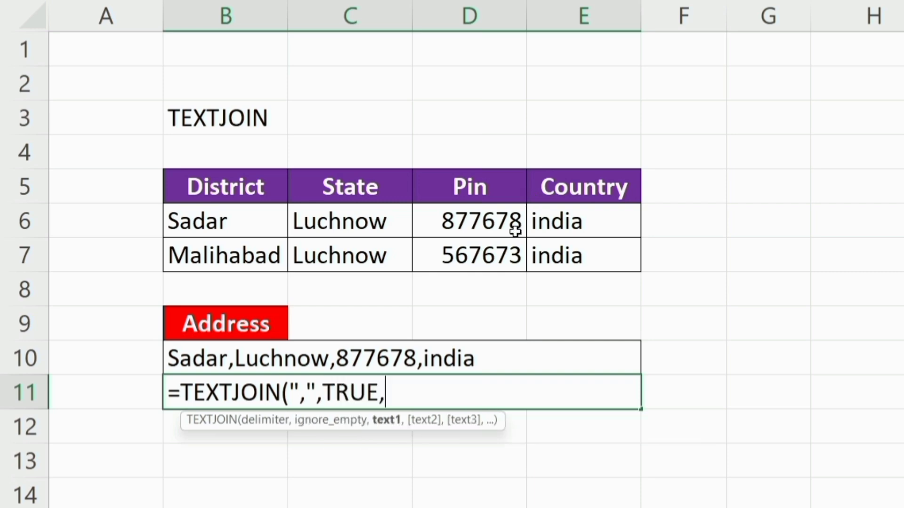
Step: Complete the TEXTJOIN formula in B11 with the Sadar row's range B6:E6 as the text to join
{"action": "left_click", "coordinate": [241, 222]}
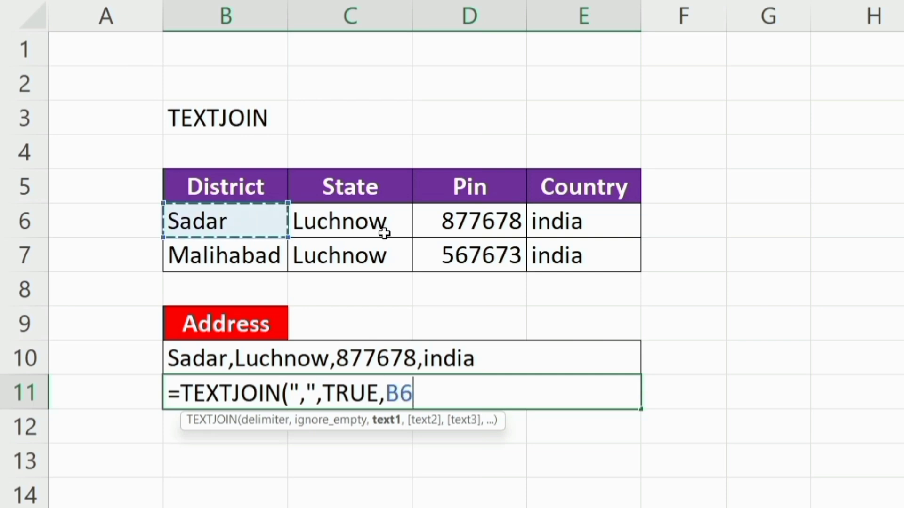
{"action": "left_click", "coordinate": [256, 215]}
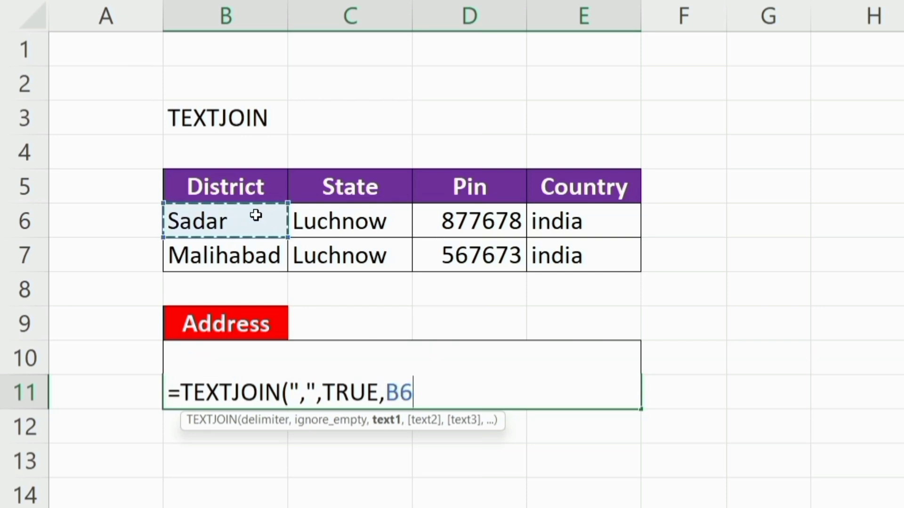
{"action": "left_click_drag", "start_coordinate": [256, 216], "coordinate": [557, 225]}
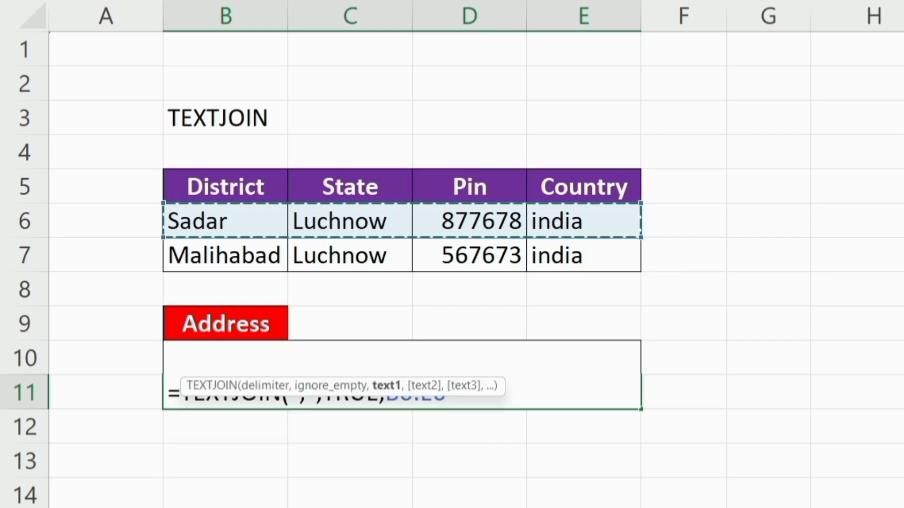
{"action": "type", "text": ")"}
{"action": "key", "text": "Return"}
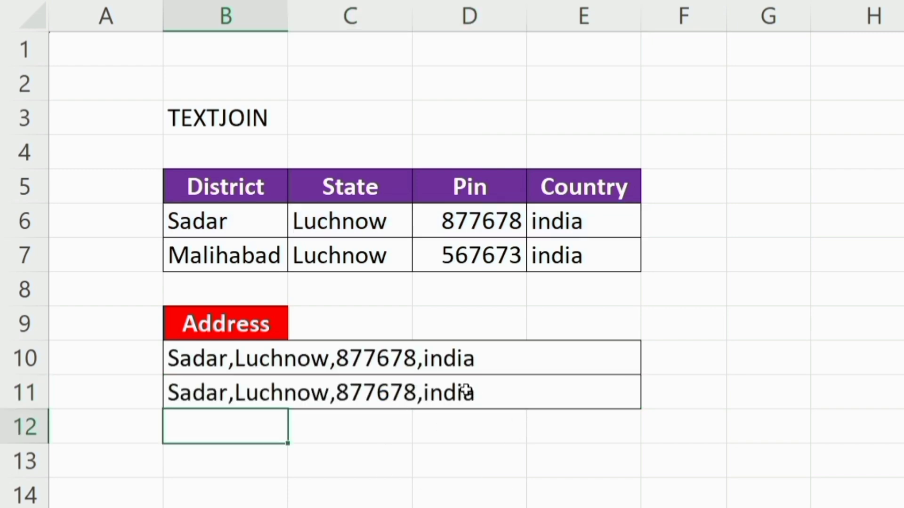
{"action": "left_click", "coordinate": [451, 392]}
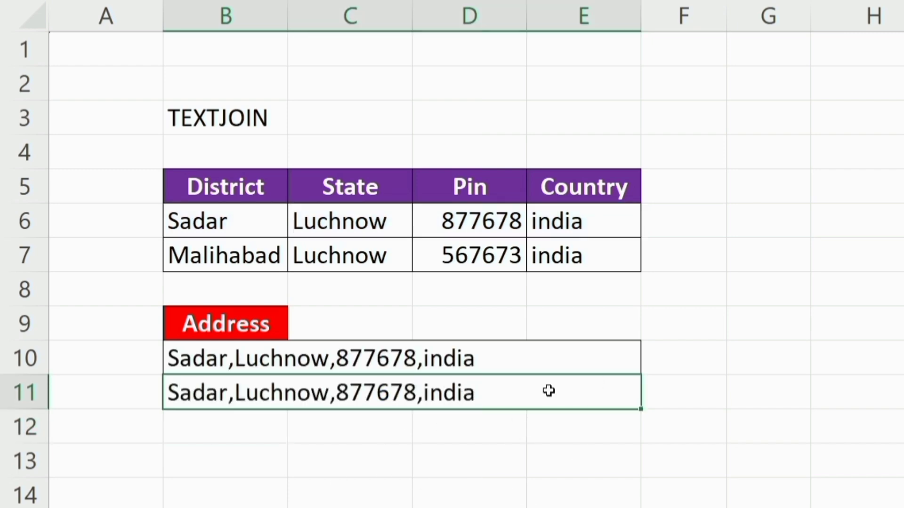
{"action": "left_click", "coordinate": [531, 262]}
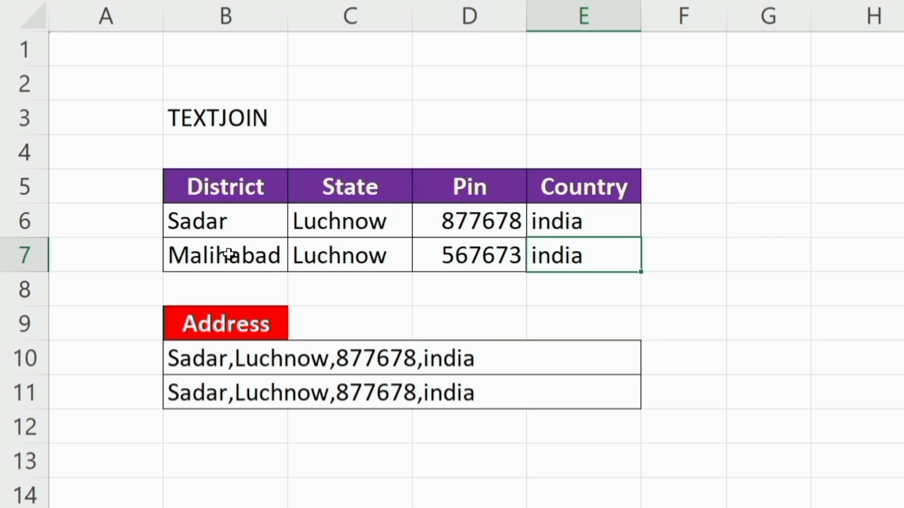